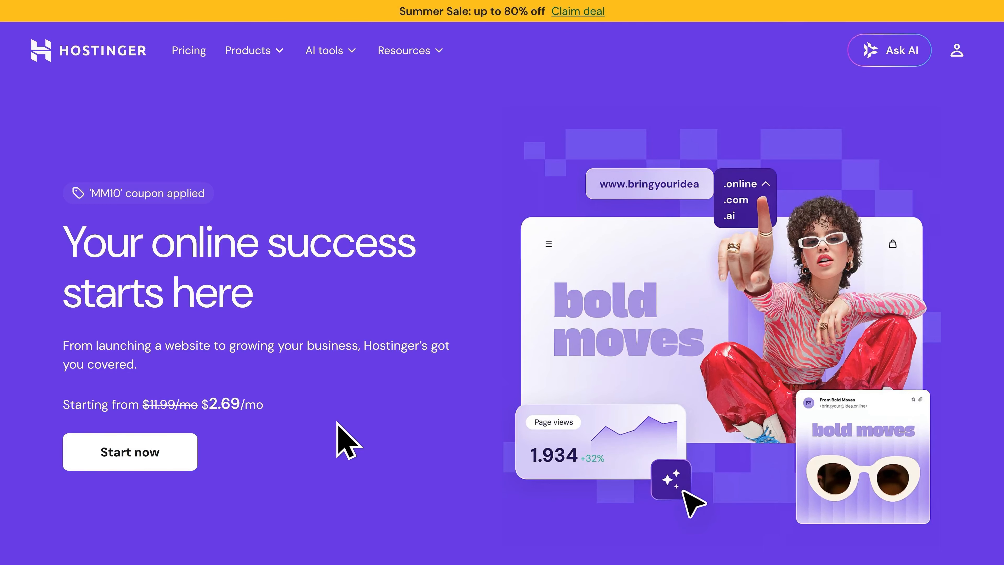
Choose the Unlimited hosting plan and set its billing period to 12 months
click(134, 468)
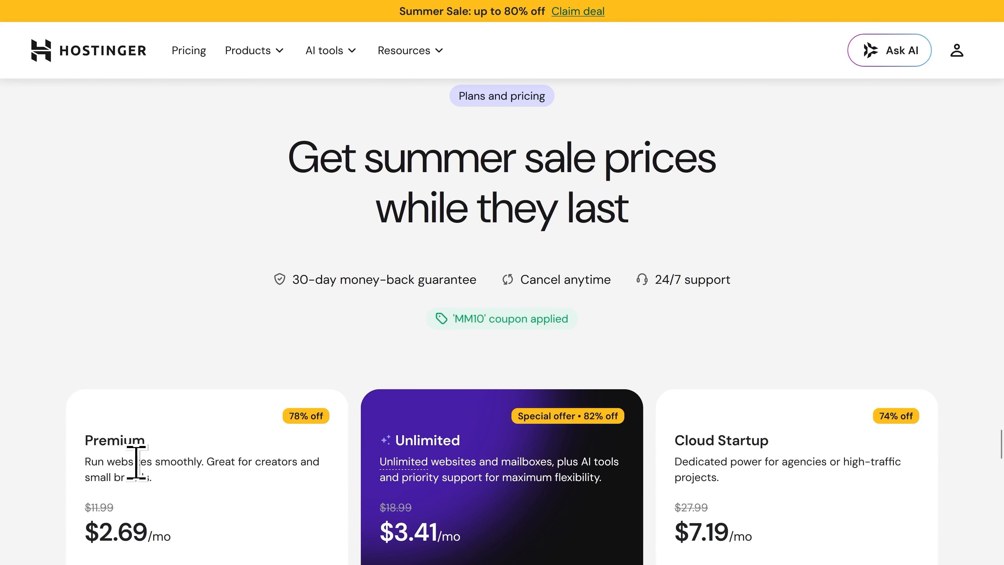
scroll(497, 316, down, 5)
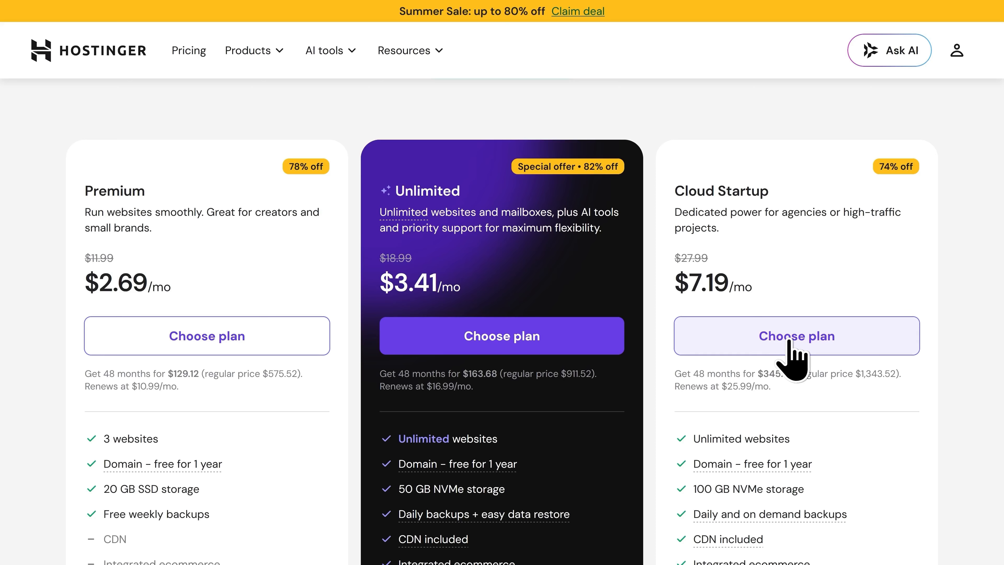
click(489, 348)
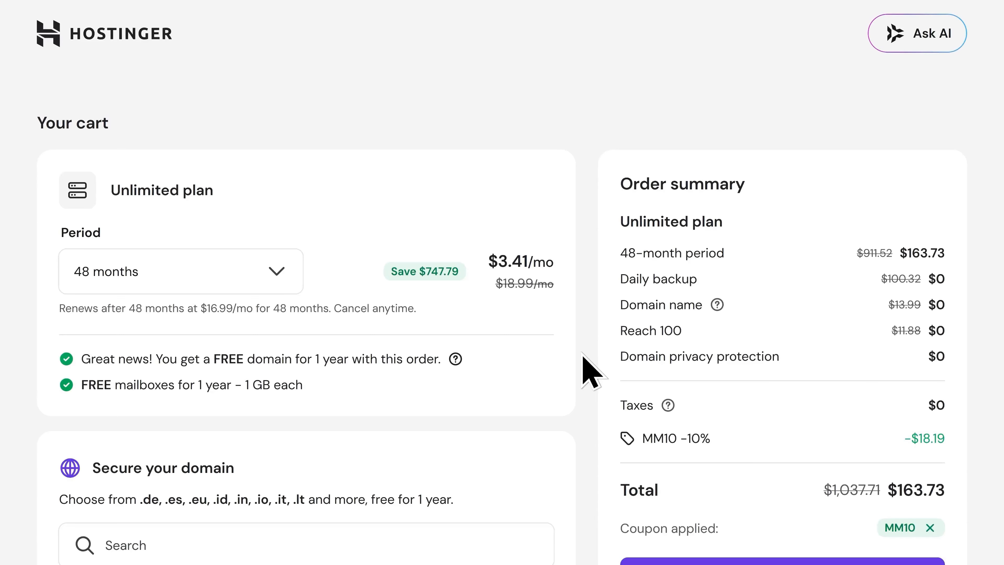
click(110, 286)
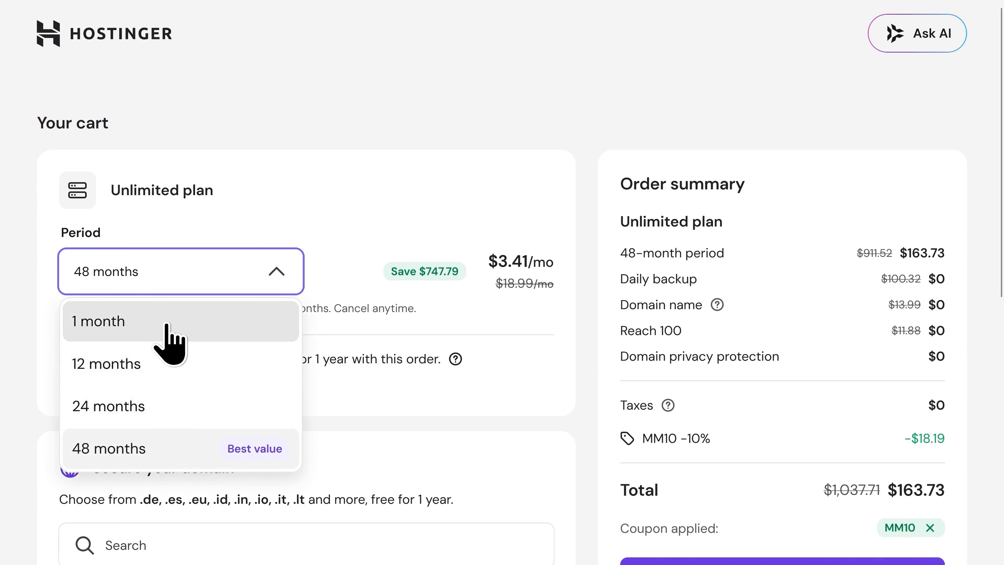
click(149, 373)
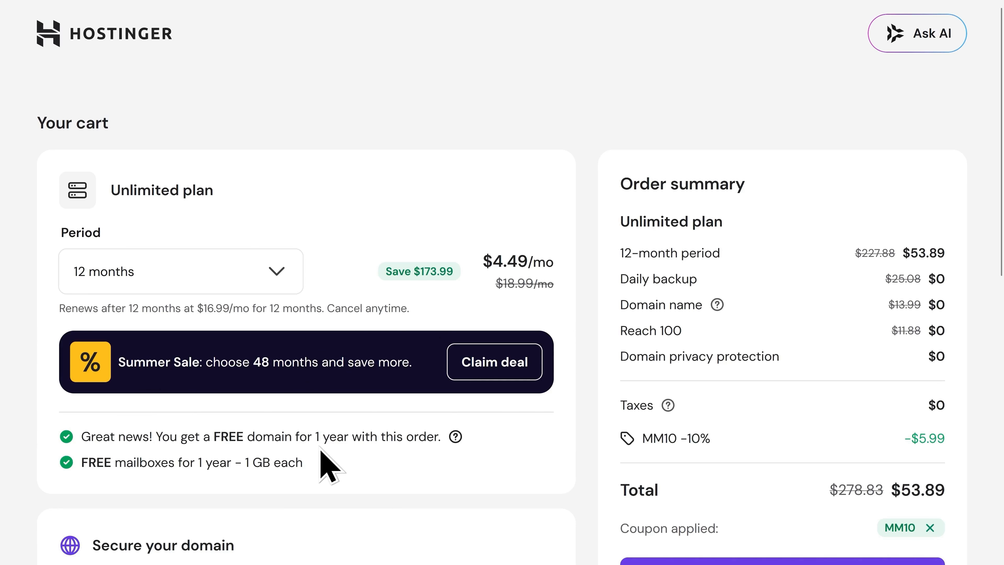
Search for the personal .com domain, add it to the cart and set its registration period to 1 year
scroll(321, 454, down, 7)
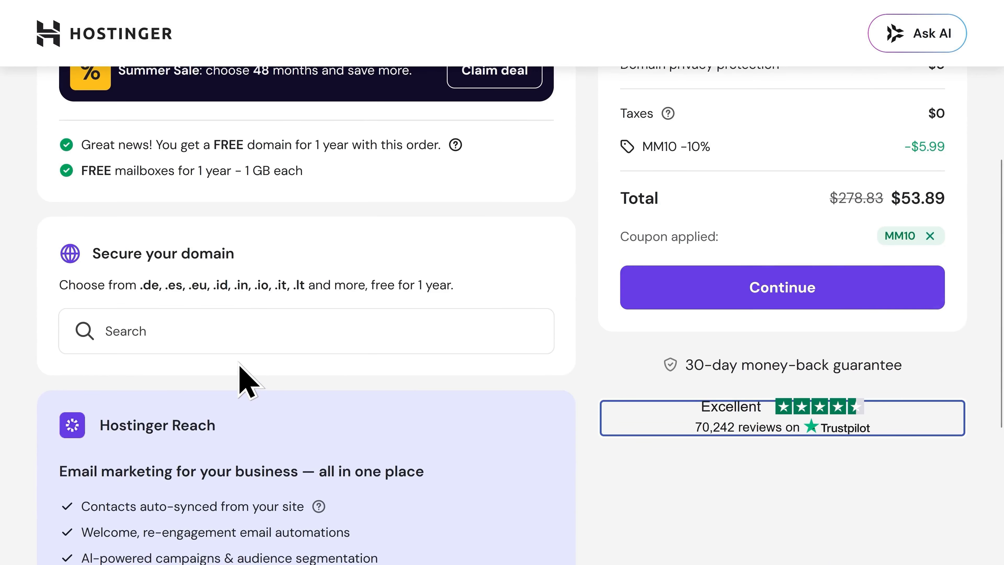
click(224, 347)
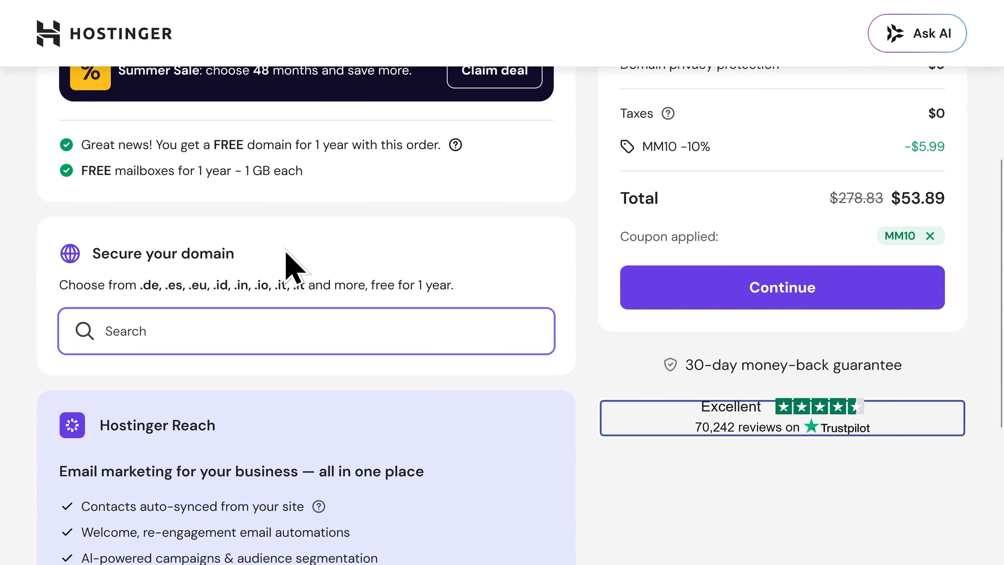
text(calebfromm)
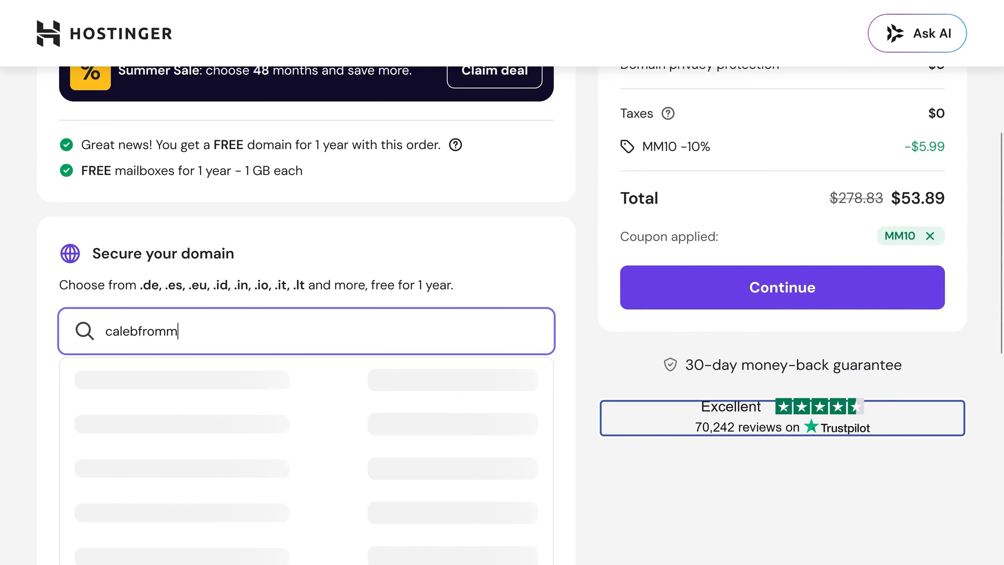
text(eticsmedia.com)
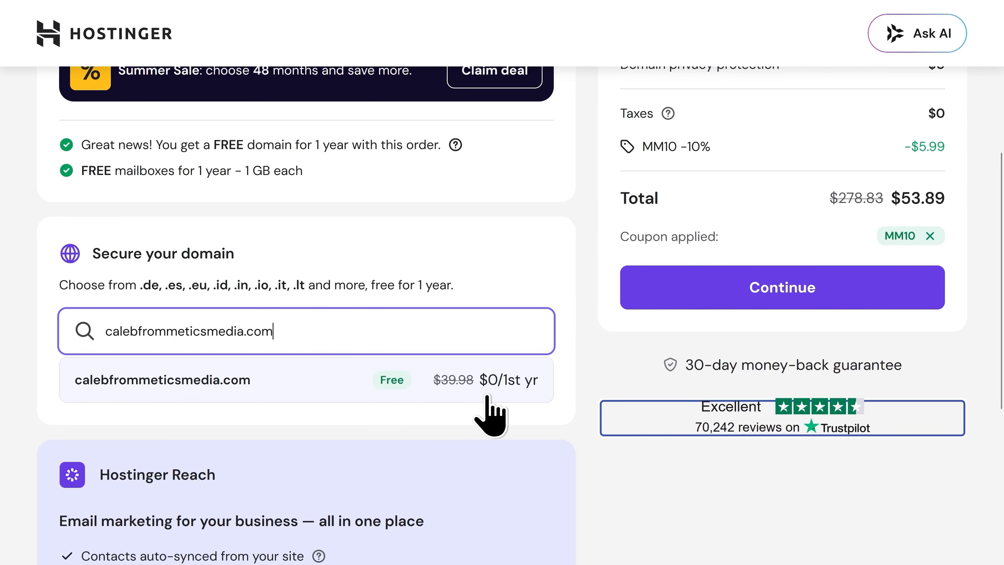
click(398, 395)
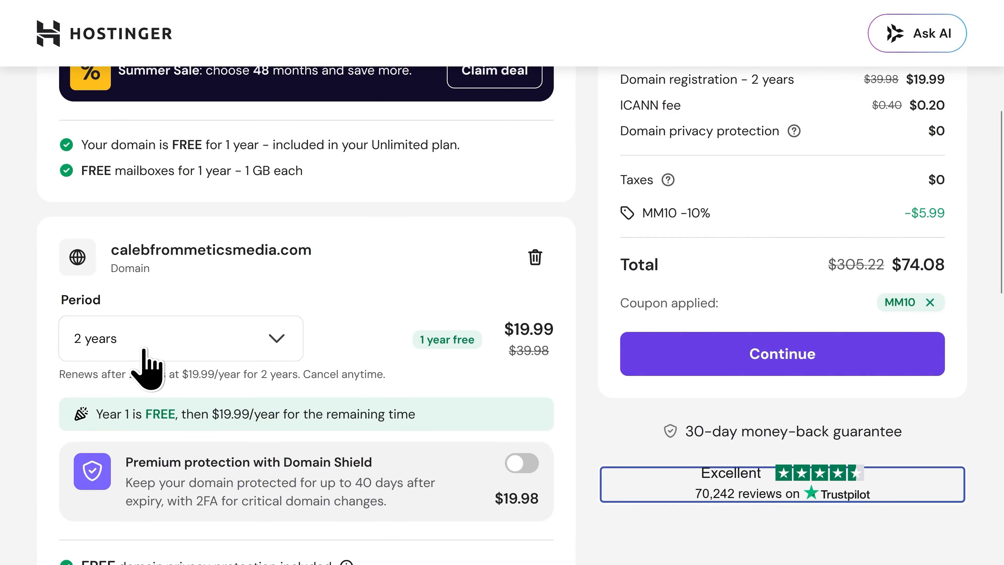
click(106, 348)
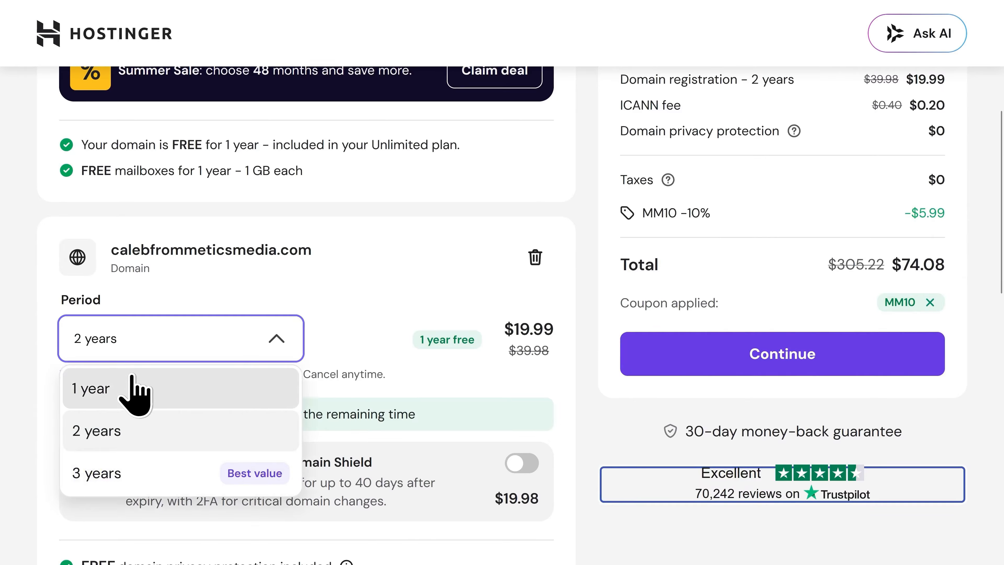
click(133, 385)
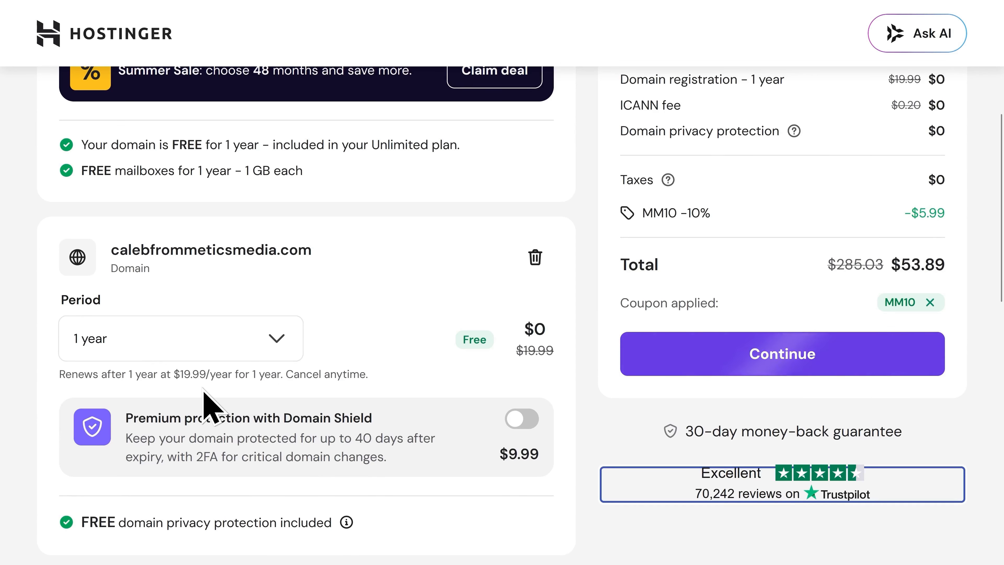
Review the order summary, continue with the order and submit the new account registration form
scroll(751, 415, up, 4)
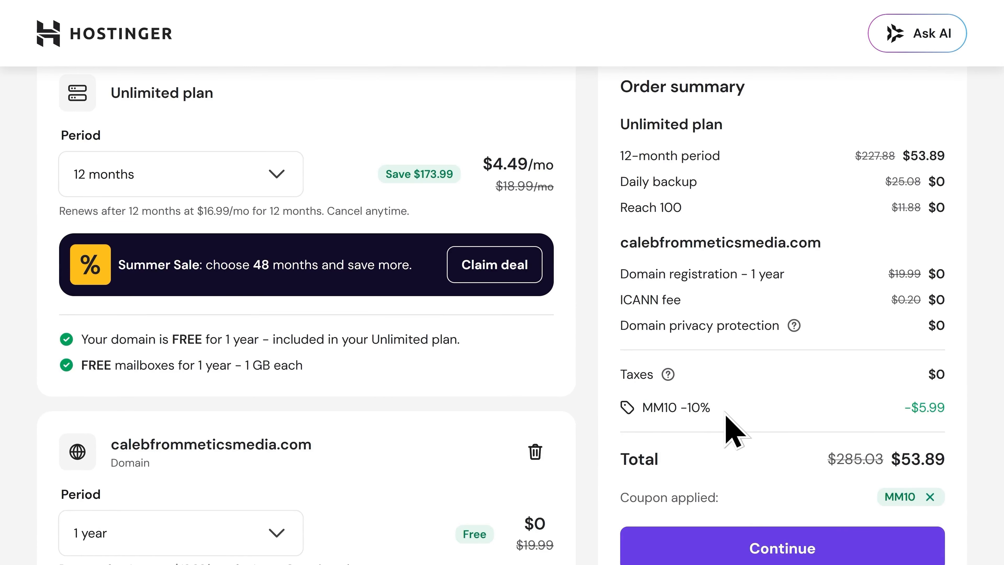
scroll(733, 429, down, 2)
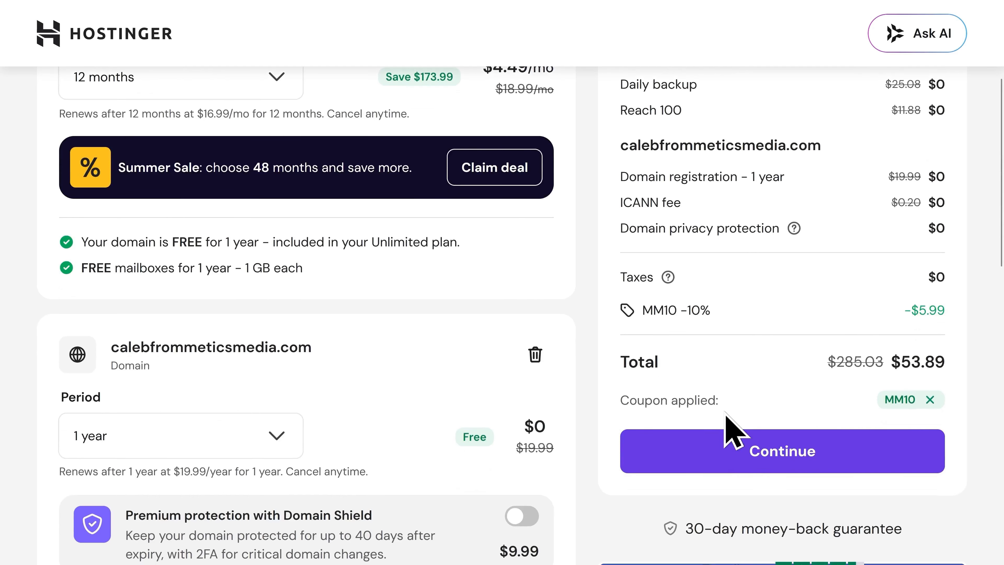
click(783, 460)
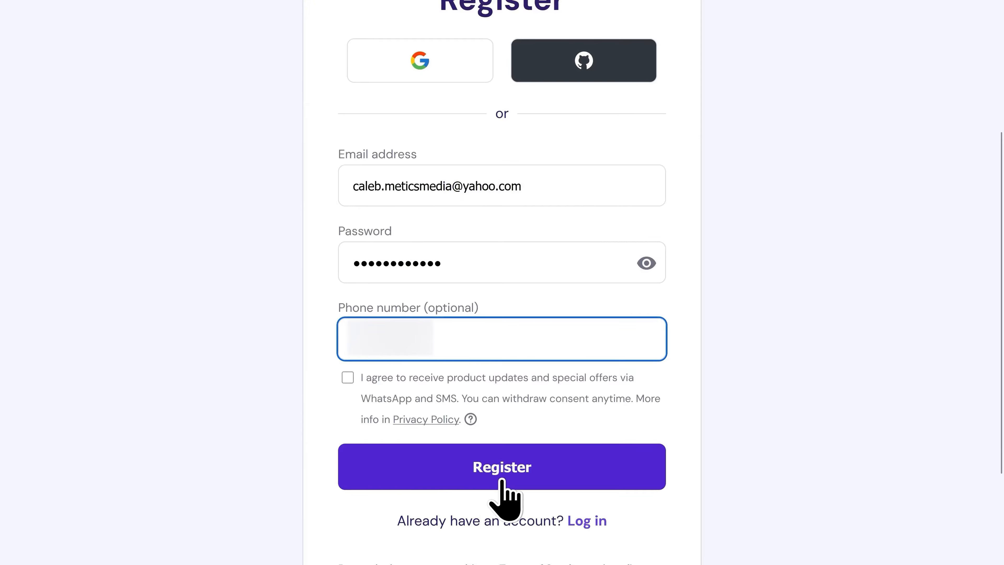
click(500, 480)
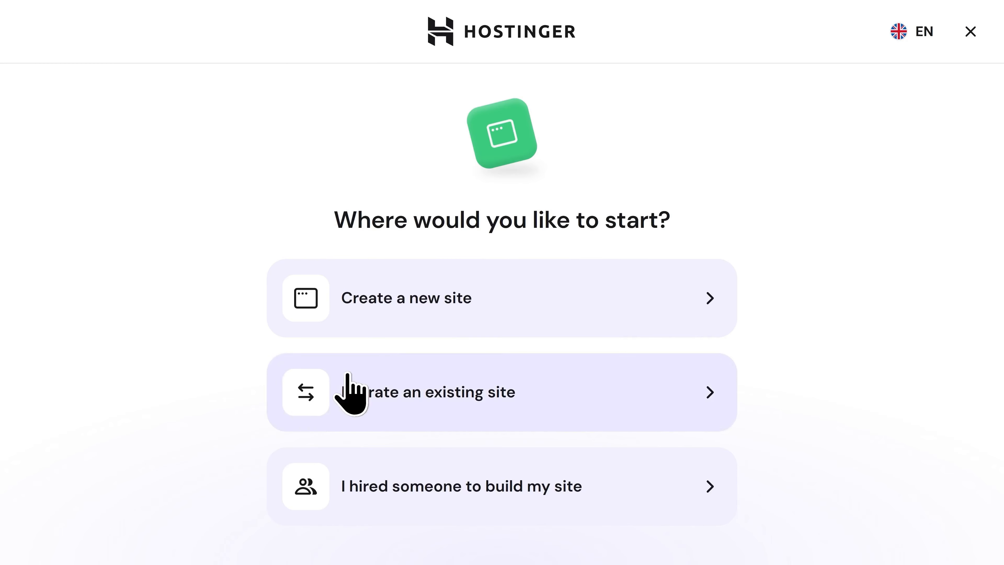
Start creating a new site and choose WordPress as the way to build it
click(397, 321)
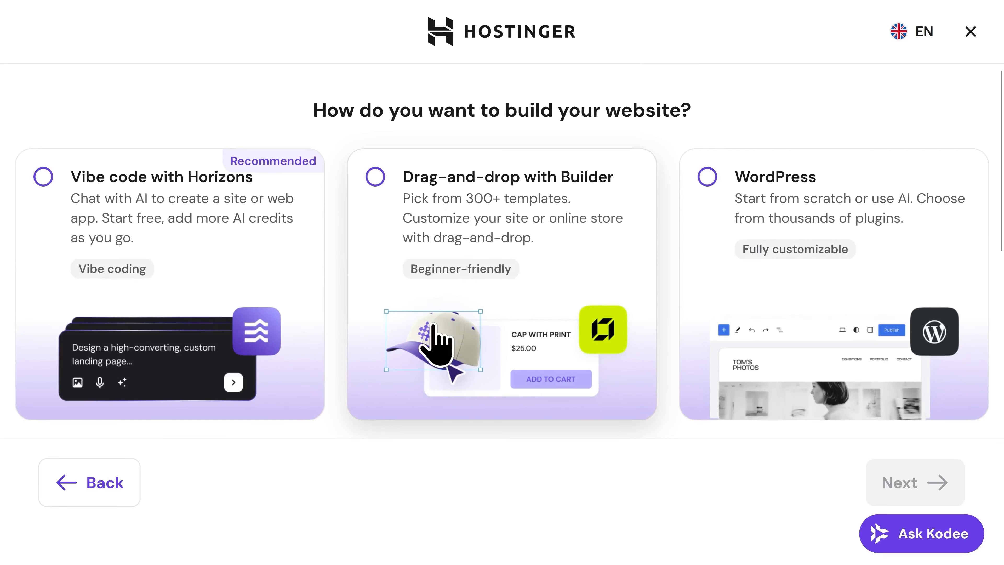
click(710, 281)
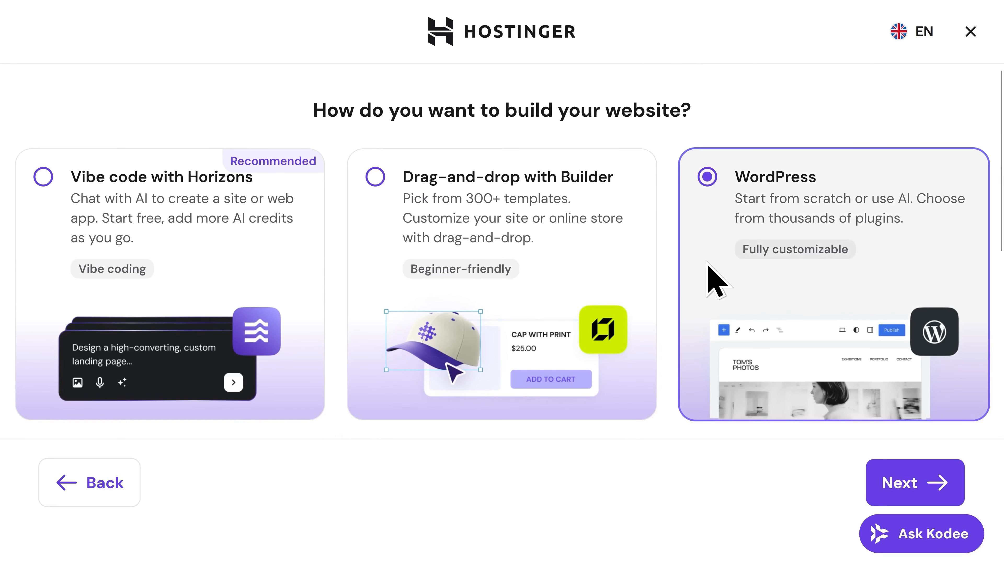
click(905, 492)
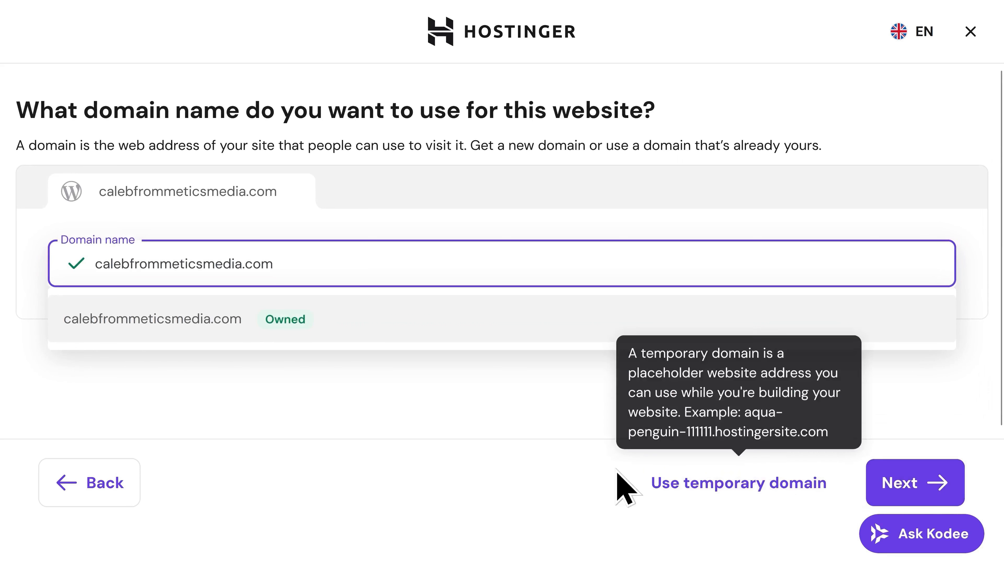
Use the owned .com domain for the website and register it with the default contact profile details
click(215, 327)
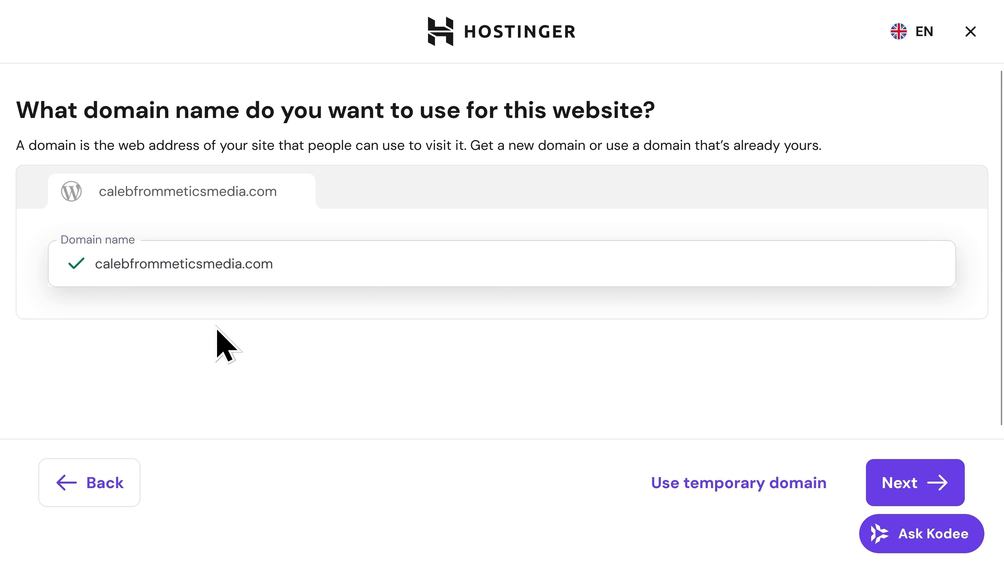
click(909, 481)
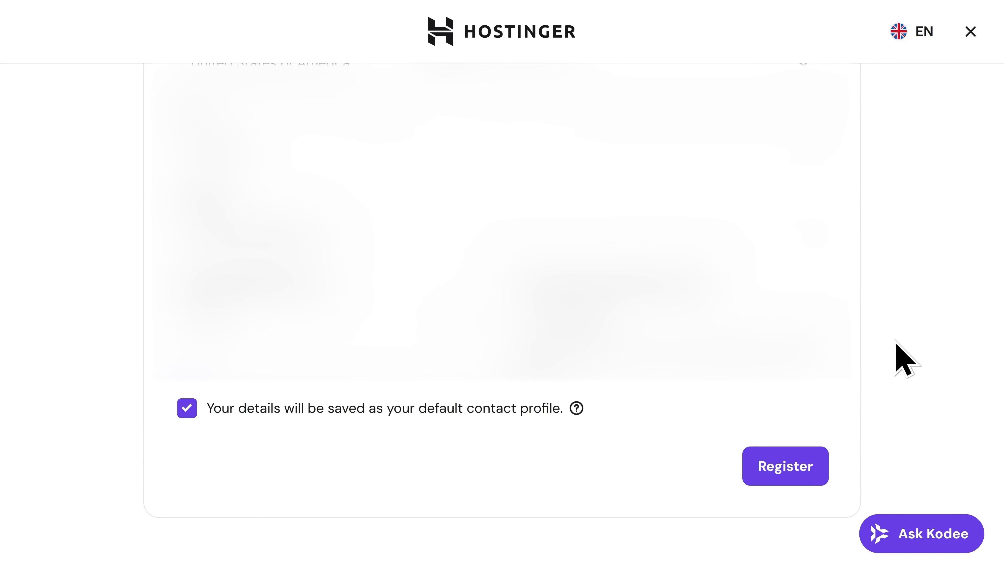
click(783, 478)
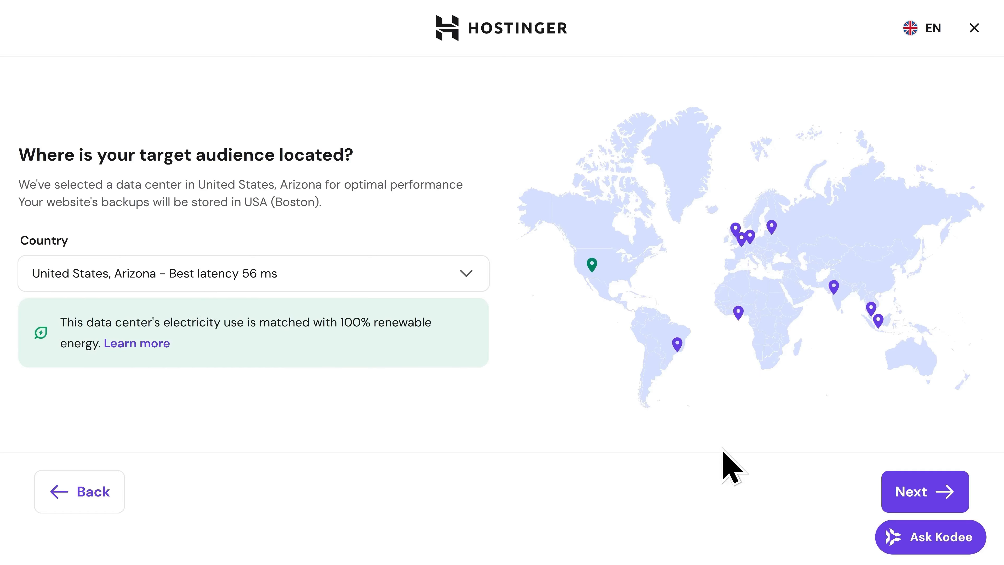
Accept the United States, Arizona data center and choose to build the WordPress website from scratch
click(930, 495)
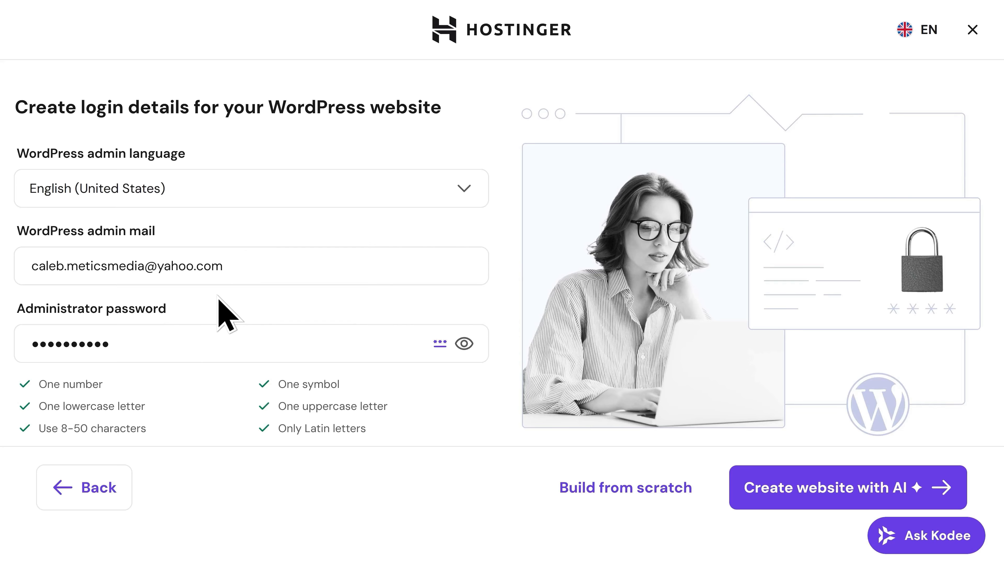
click(629, 497)
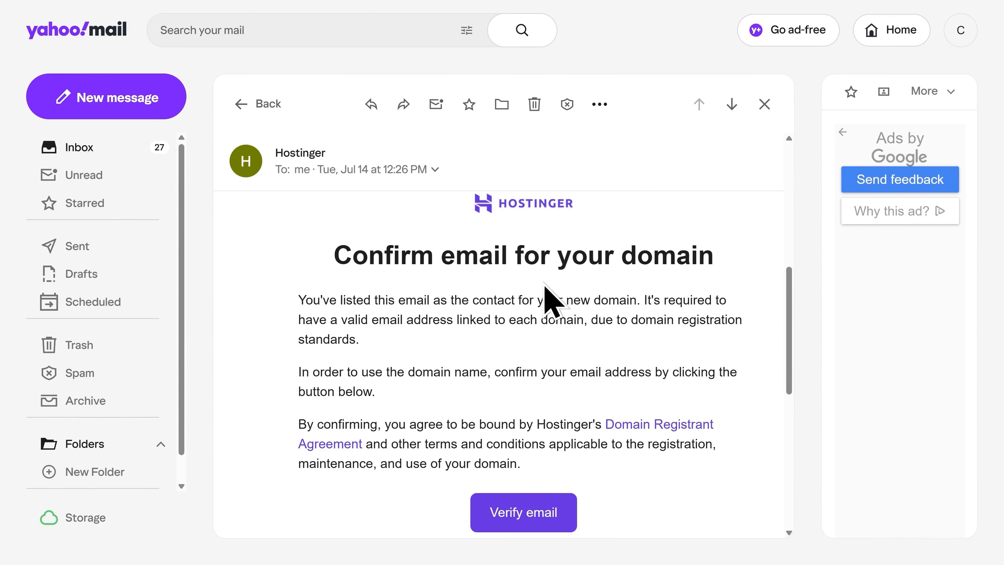
In Yahoo Mail, verify the domain's contact e-mail from Hostinger's confirmation message
scroll(545, 291, down, 2)
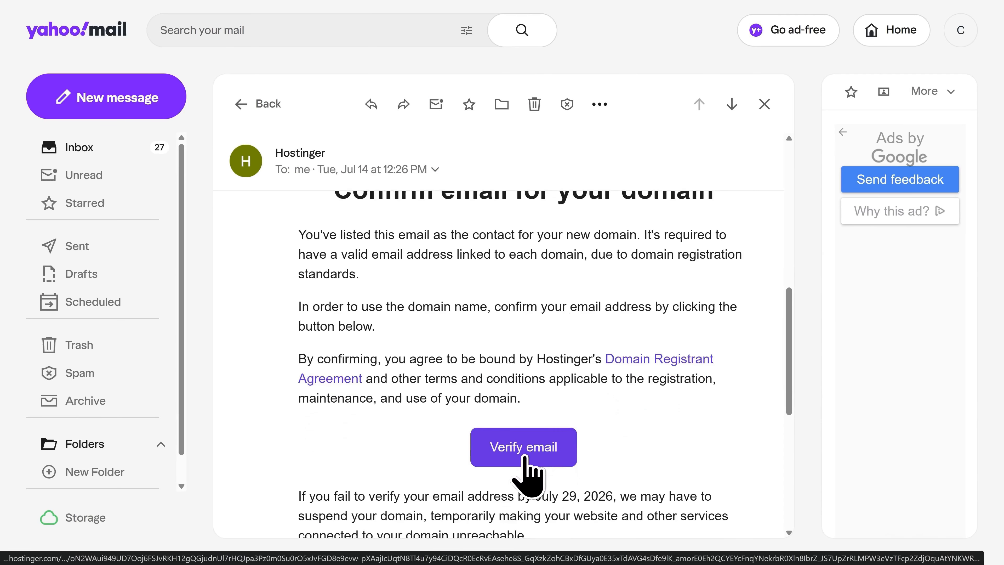
click(525, 458)
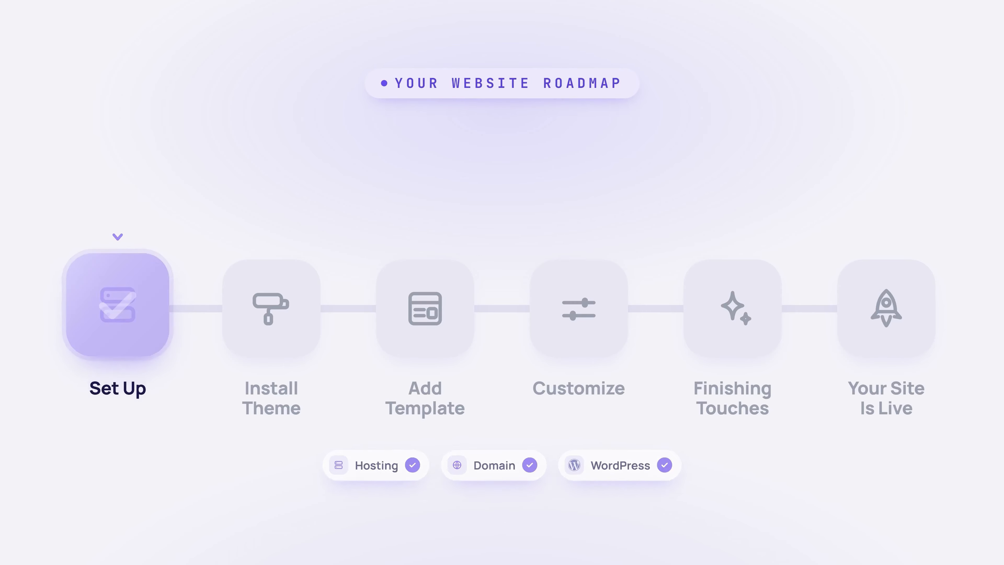
Open the Dashboard home page in the WordPress admin and look over its default content
click(286, 350)
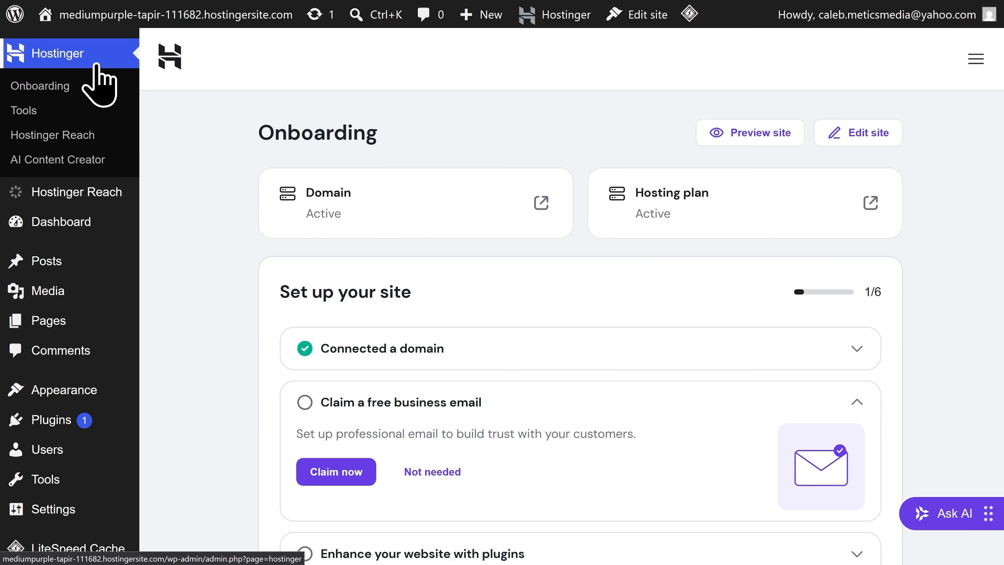
mouse_move(92, 233)
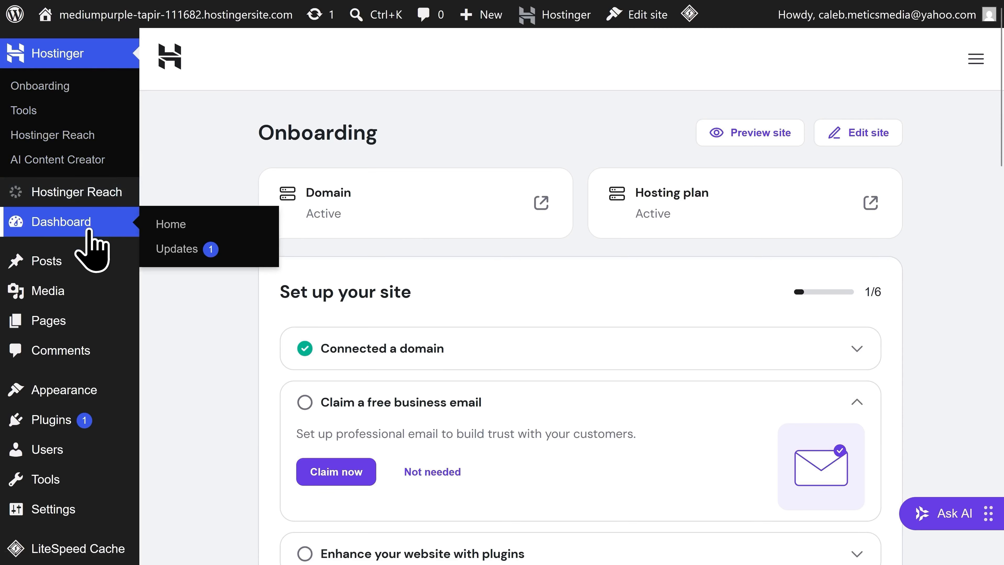
click(90, 232)
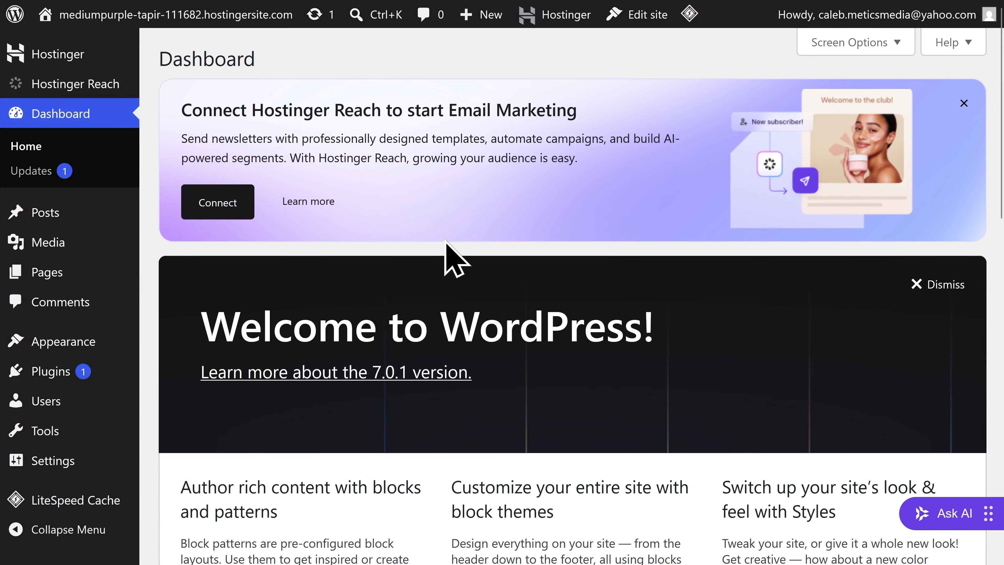
scroll(446, 241, down, 5)
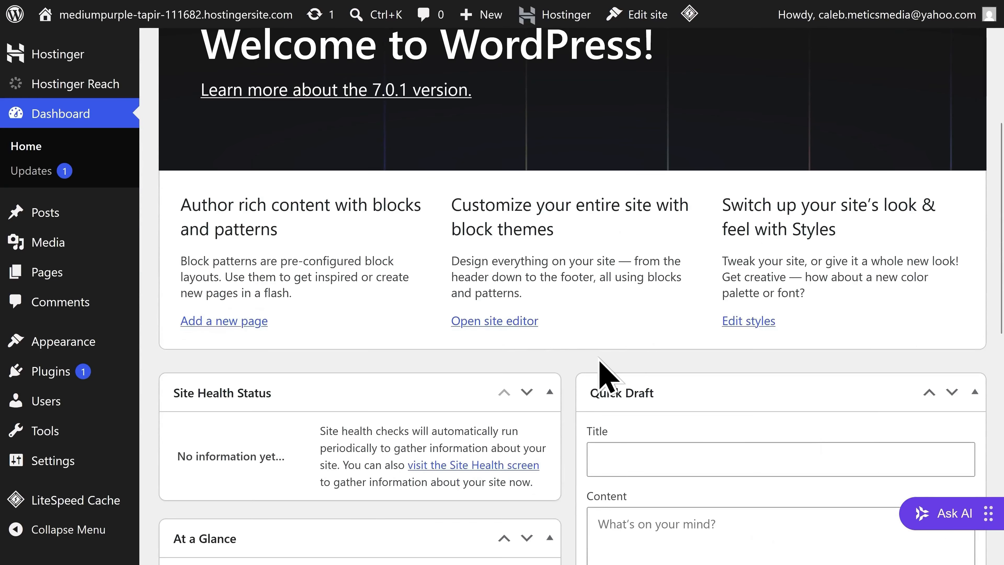
scroll(599, 375, up, 5)
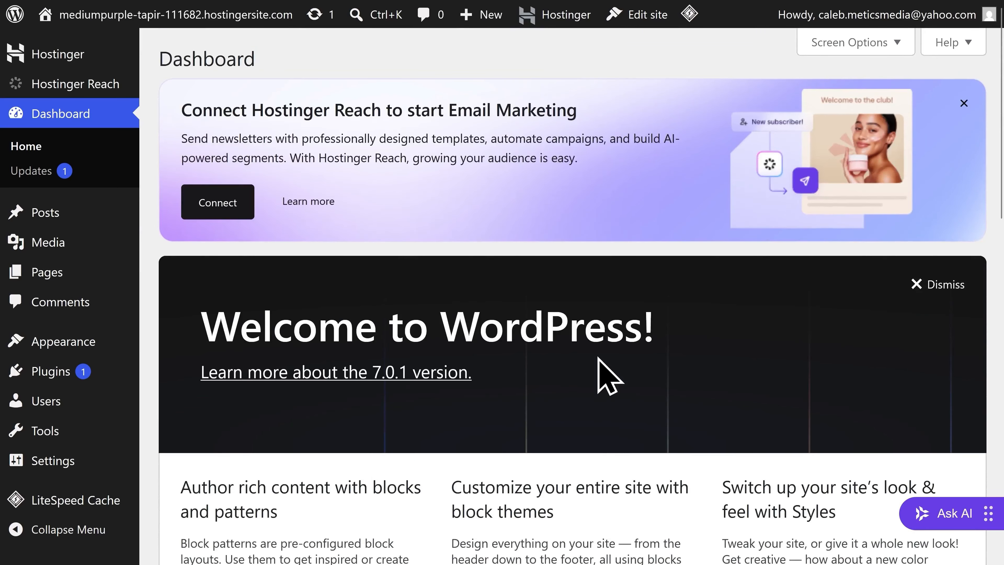
Hide all six dashboard screen elements and show only Site Health Status again
click(862, 53)
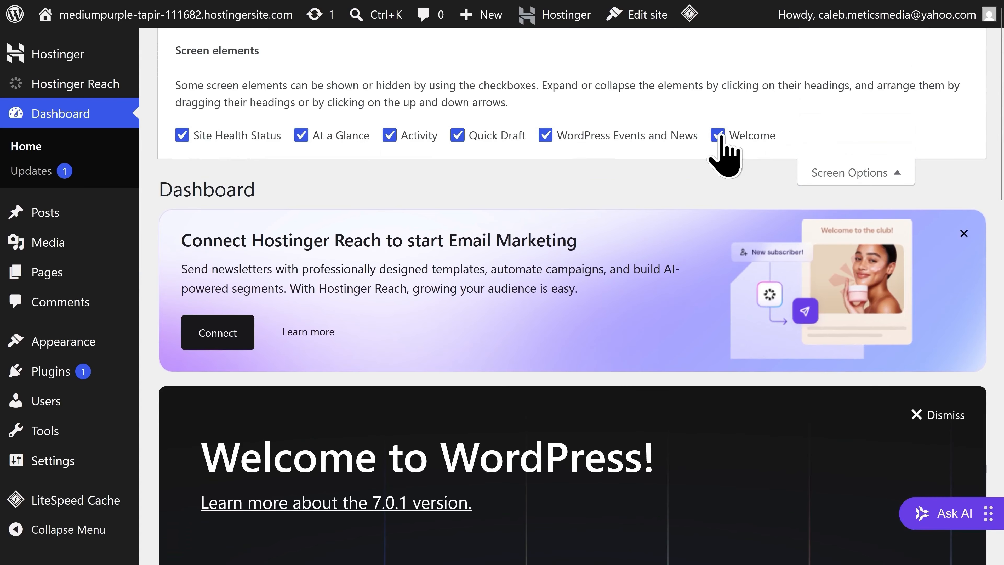
click(717, 135)
click(545, 135)
click(457, 135)
click(389, 136)
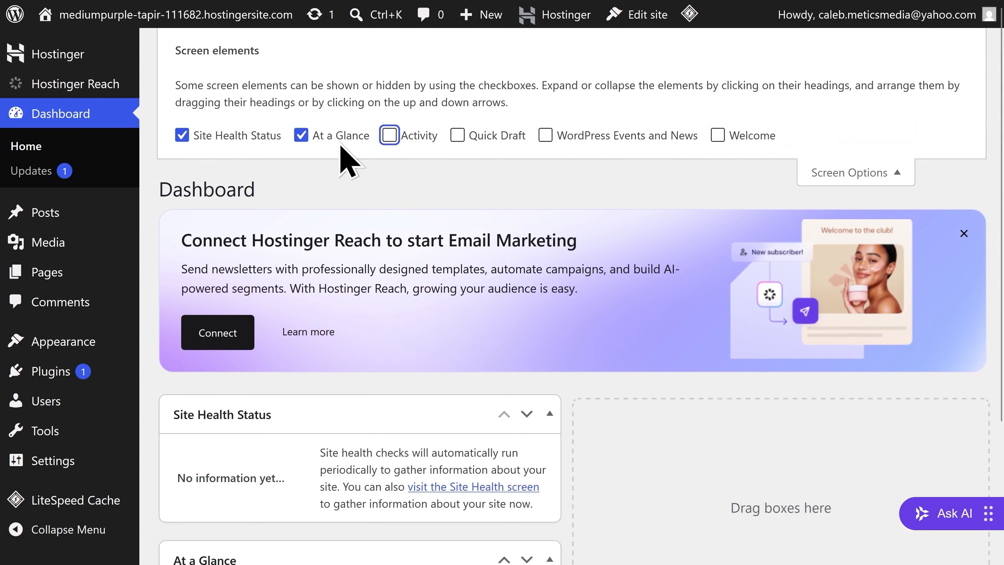
click(302, 135)
click(181, 136)
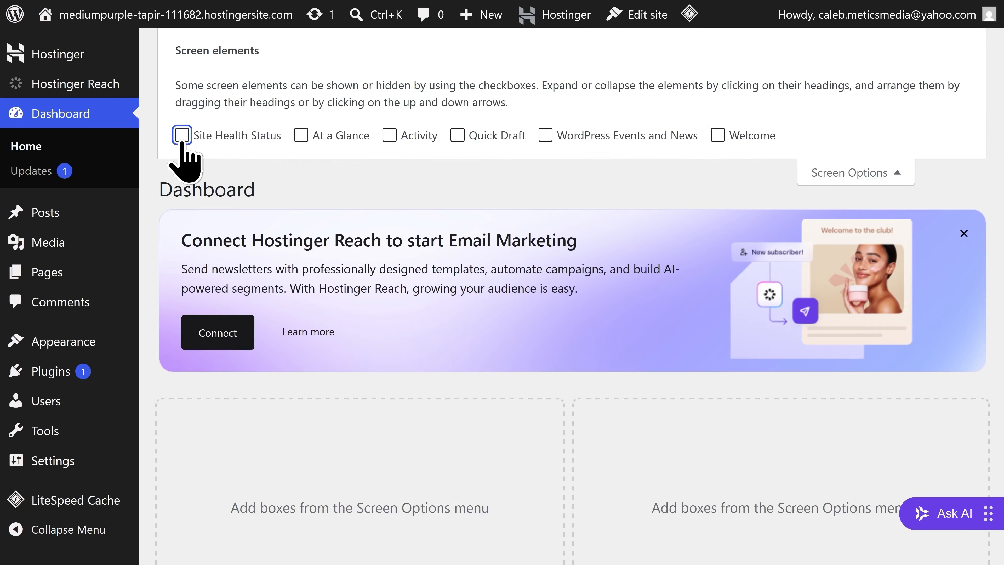
click(183, 137)
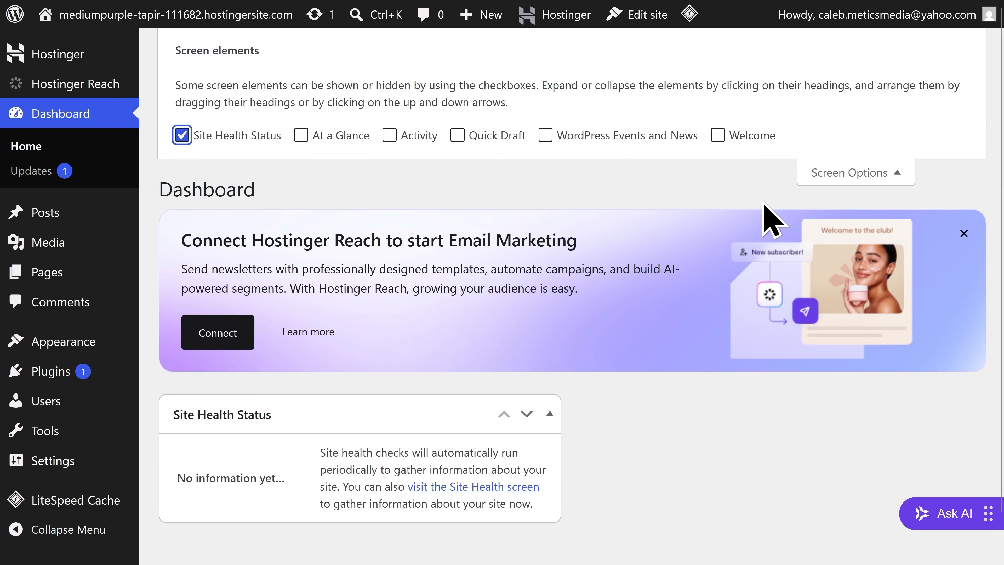
Close the dashboard's screen options and dismiss the Hostinger Reach email marketing banner
click(838, 176)
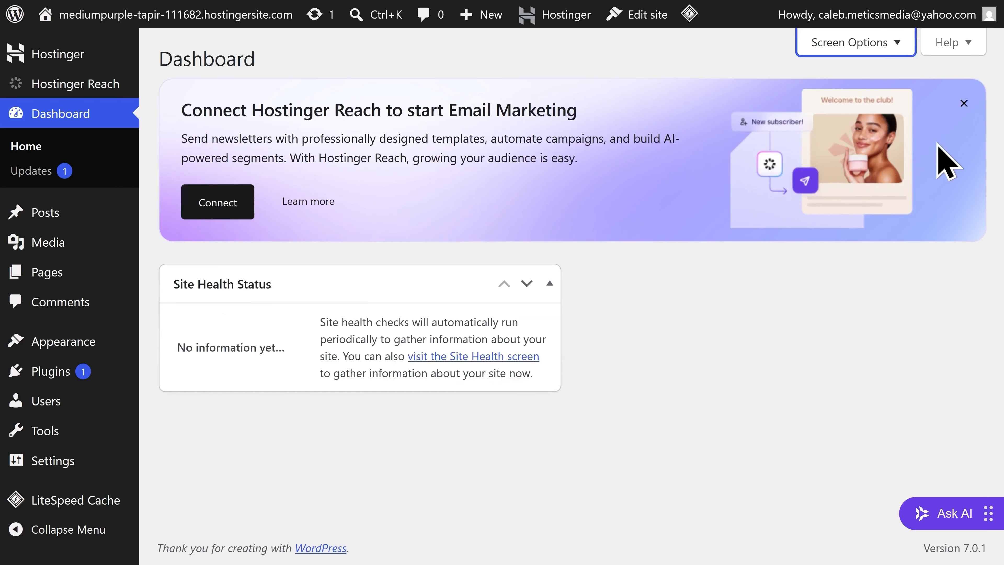
click(964, 103)
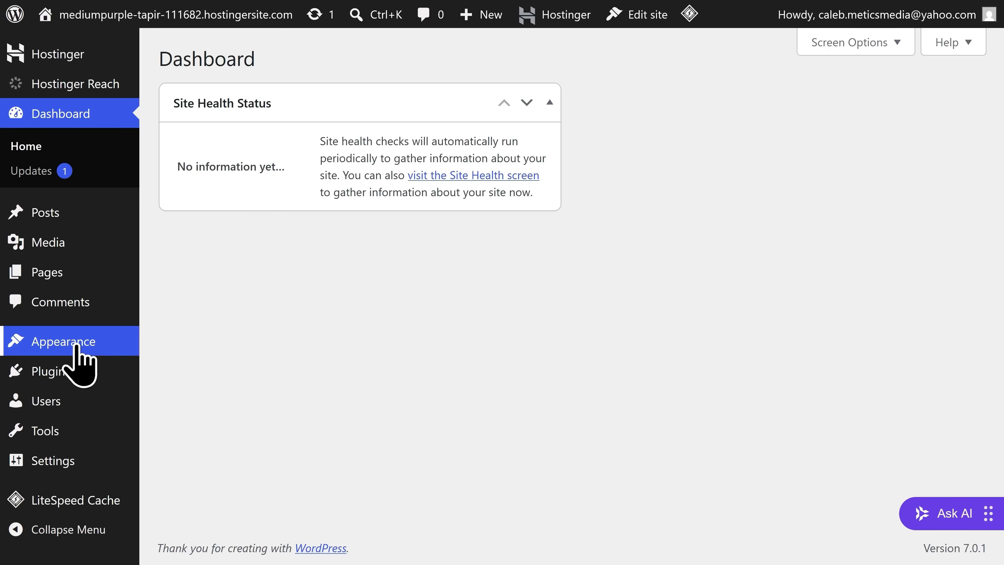
Go to adding a new theme in WordPress and search the theme directory for Astra
mouse_move(76, 346)
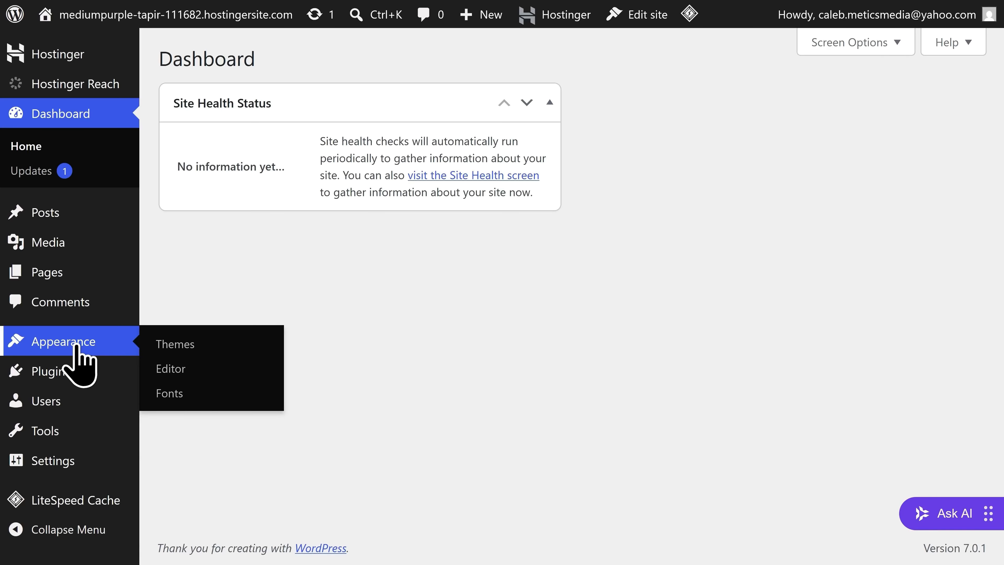
click(180, 350)
scroll(190, 368, down, 2)
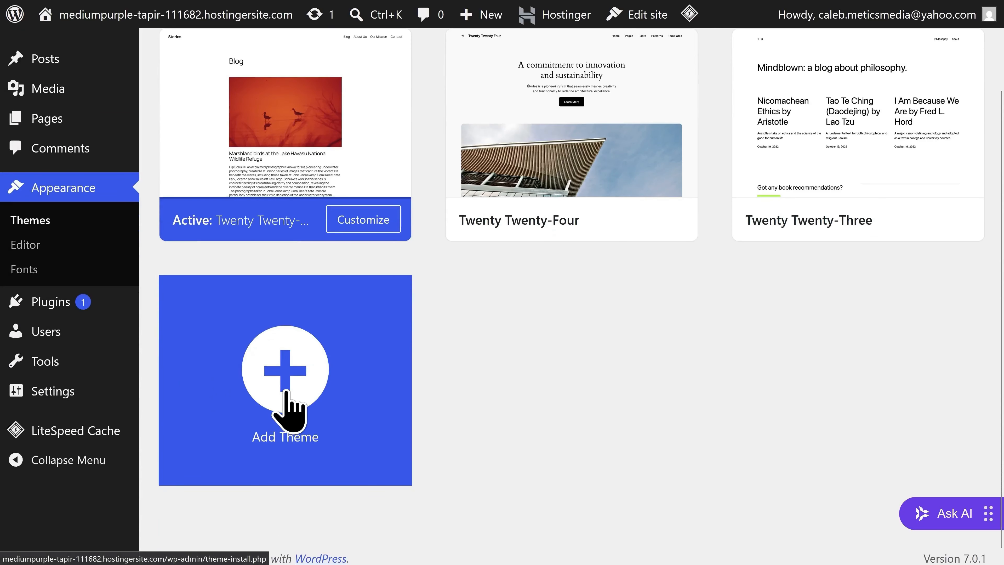
click(286, 394)
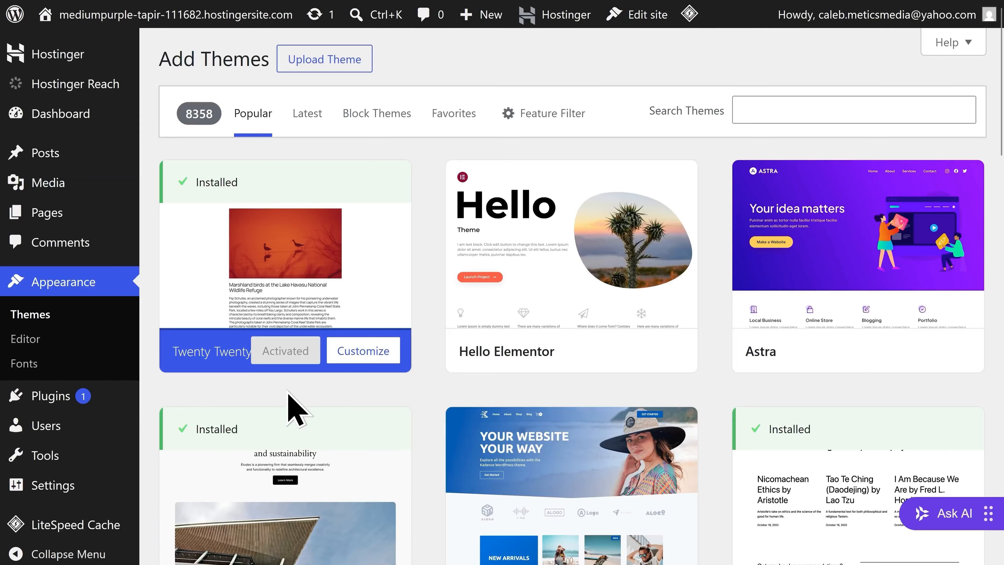
click(773, 105)
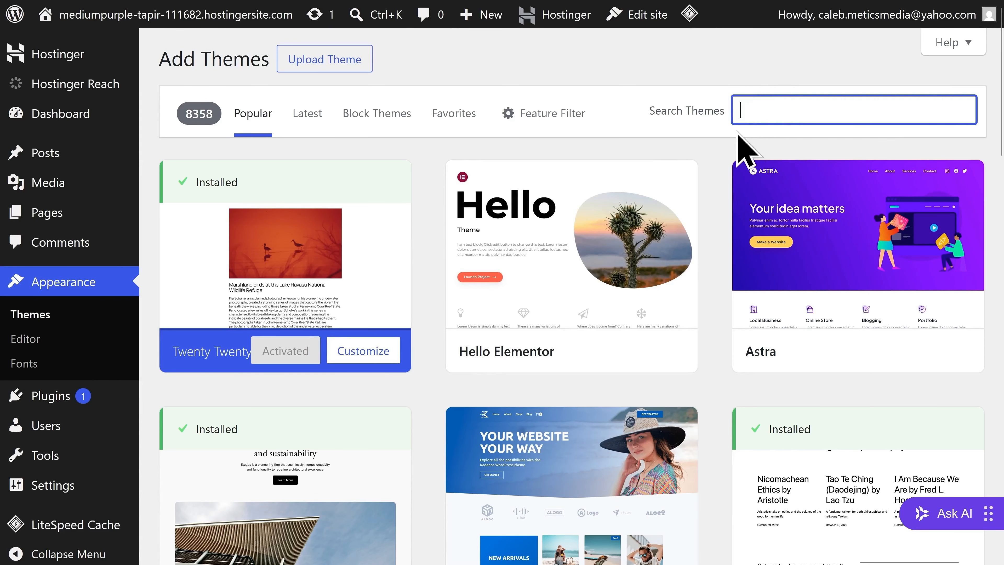
text(Astra)
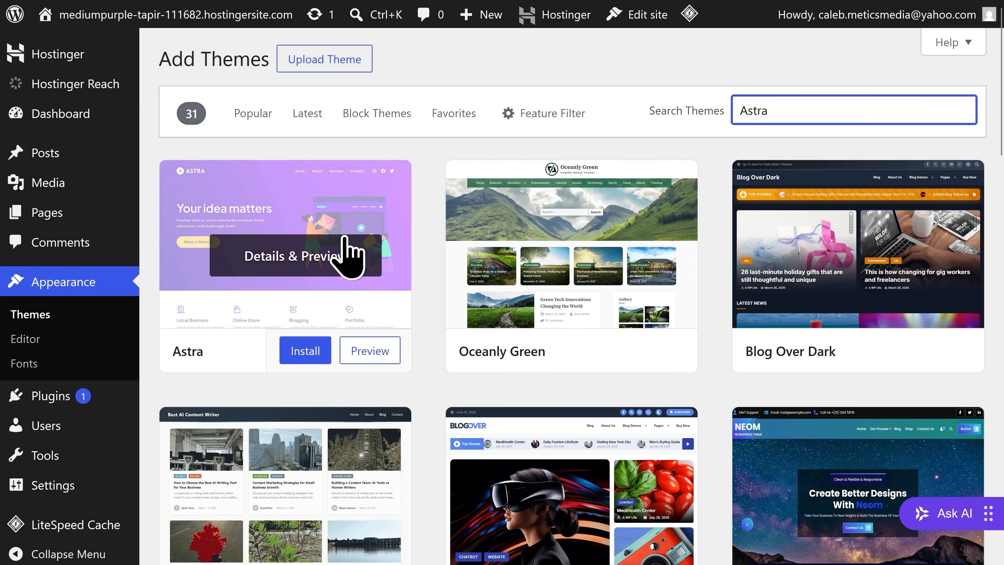
Install and activate the Astra theme, and dismiss its "Your Website, Ready in Minutes" banner
click(303, 348)
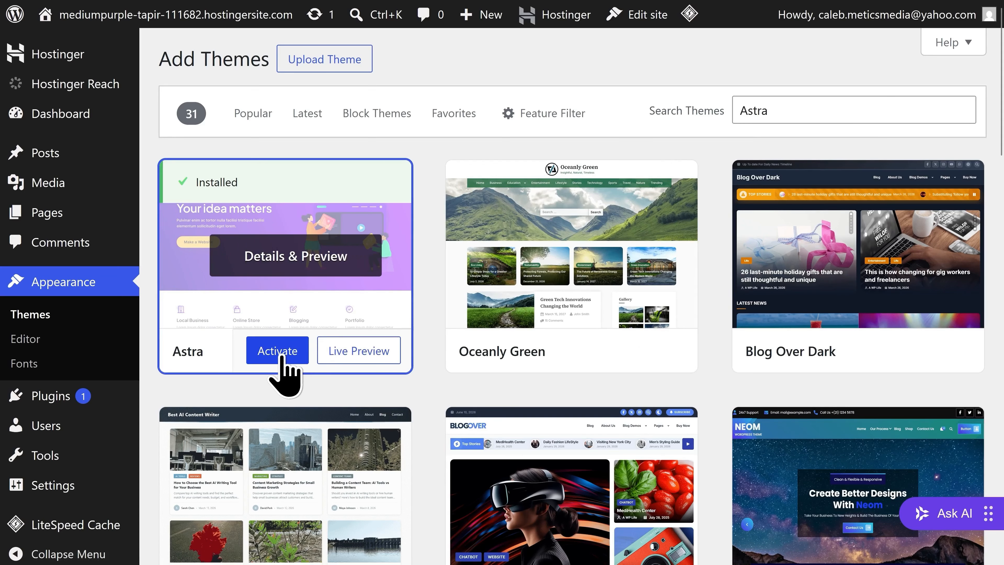
click(281, 358)
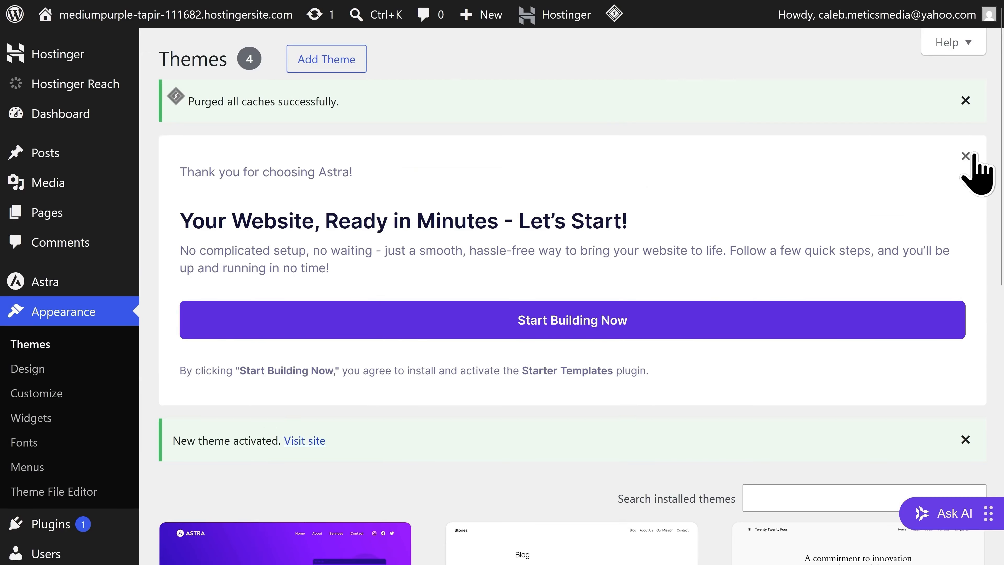
click(966, 156)
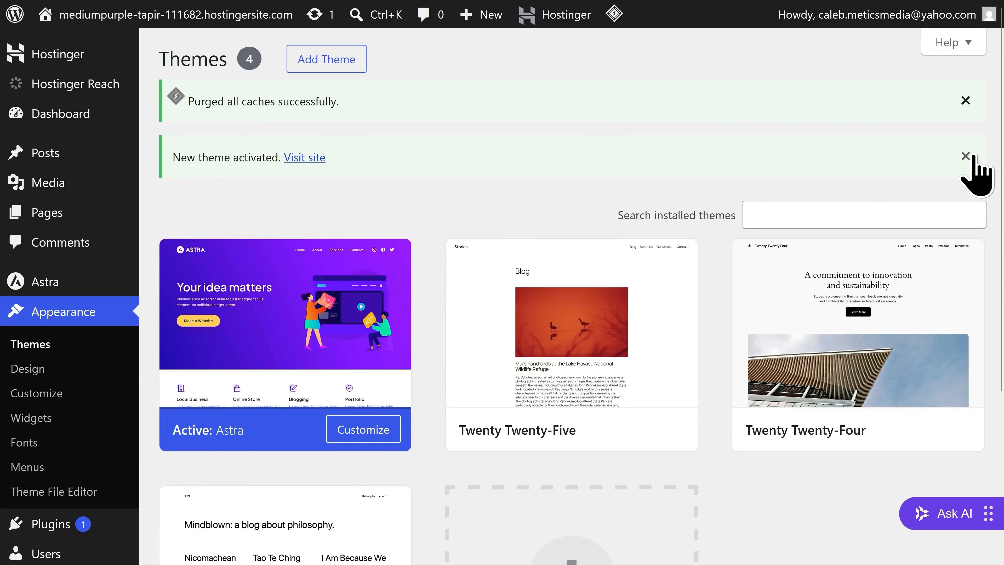
scroll(300, 352, down, 2)
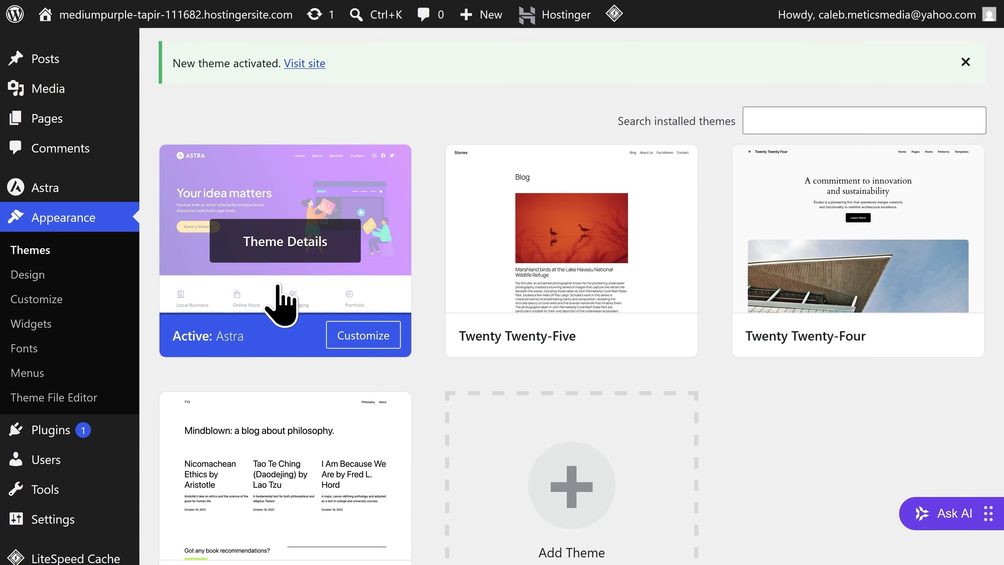
Deactivate all installed plugins in bulk: Hostinger AI, Hostinger Easy Onboarding, Hostinger Reach, Hostinger Tools and LiteSpeed Cache
mouse_move(85, 454)
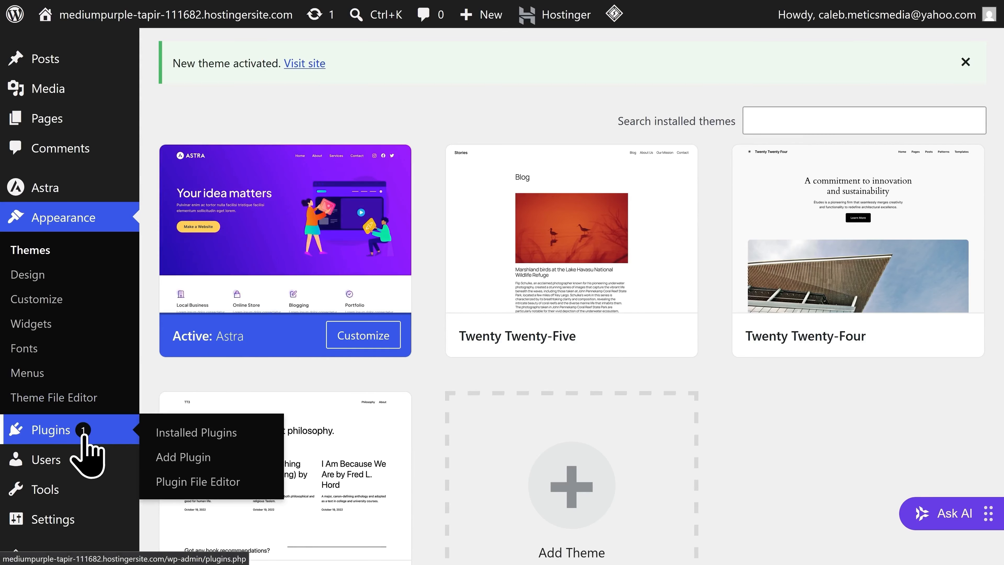
click(84, 435)
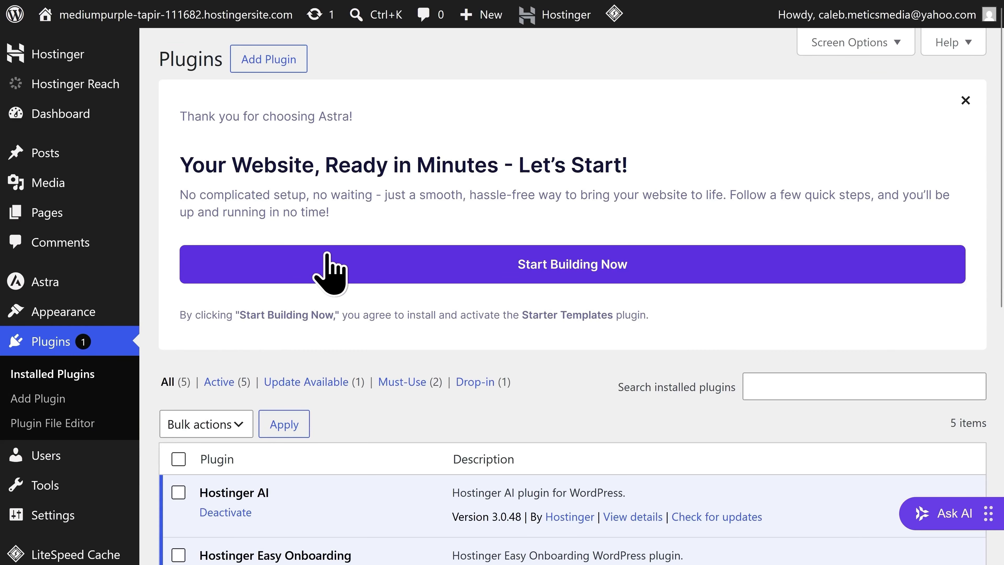
scroll(332, 255, down, 4)
scroll(333, 251, down, 2)
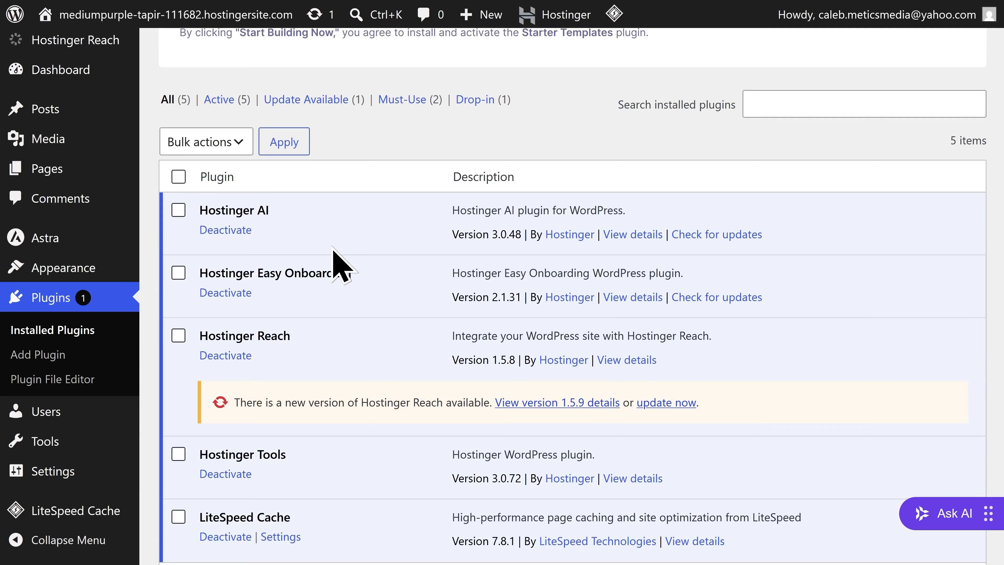
click(179, 176)
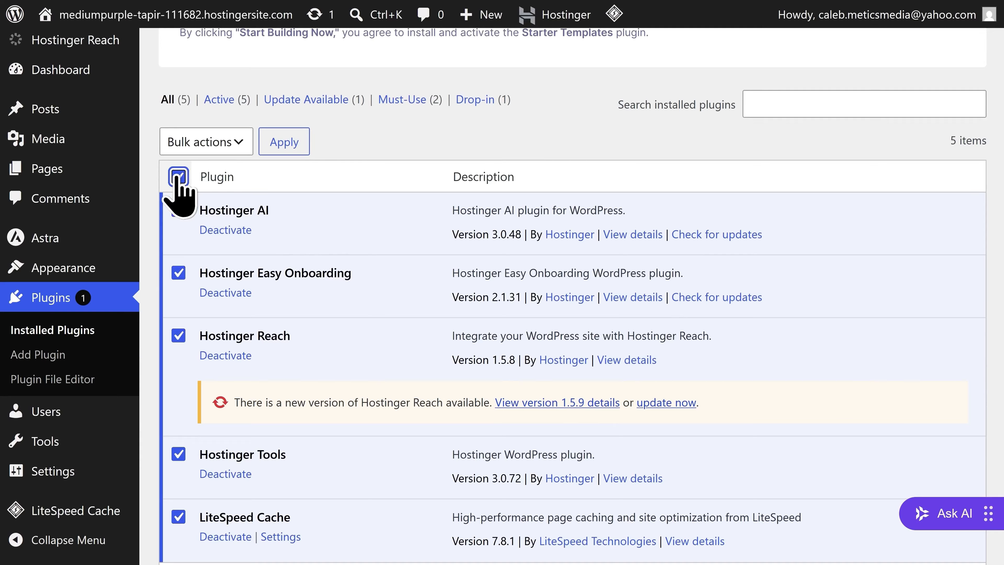
click(210, 146)
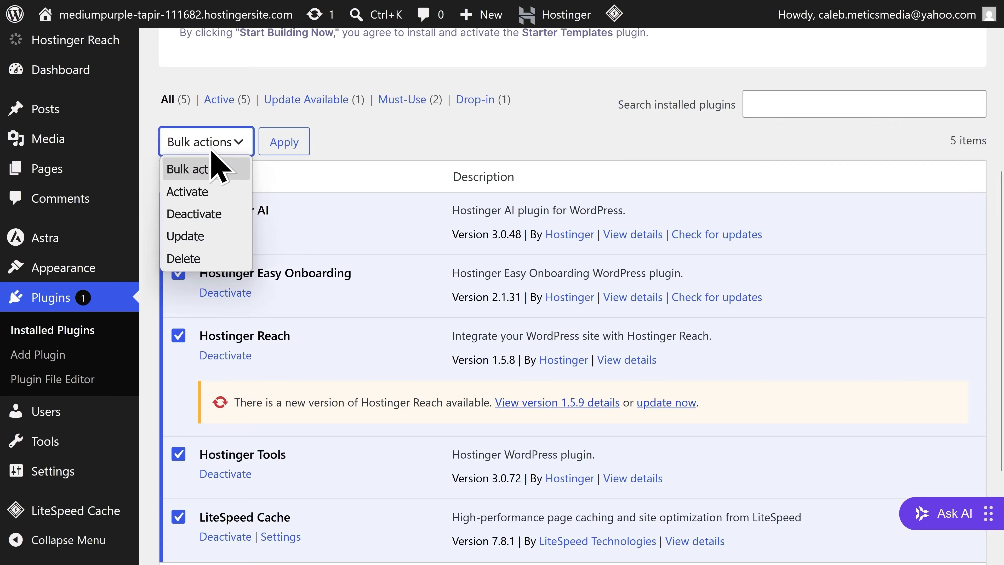
click(210, 213)
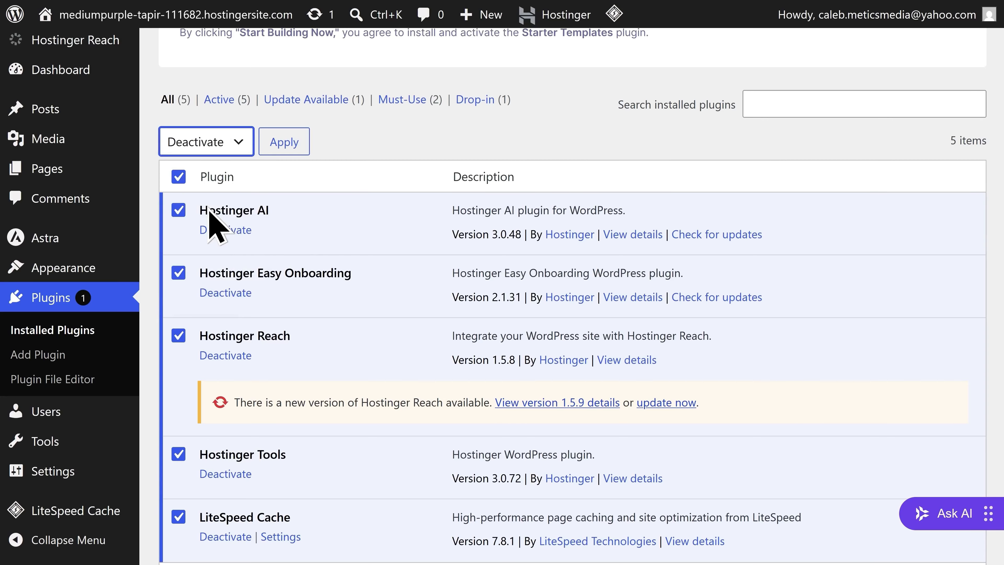
click(284, 142)
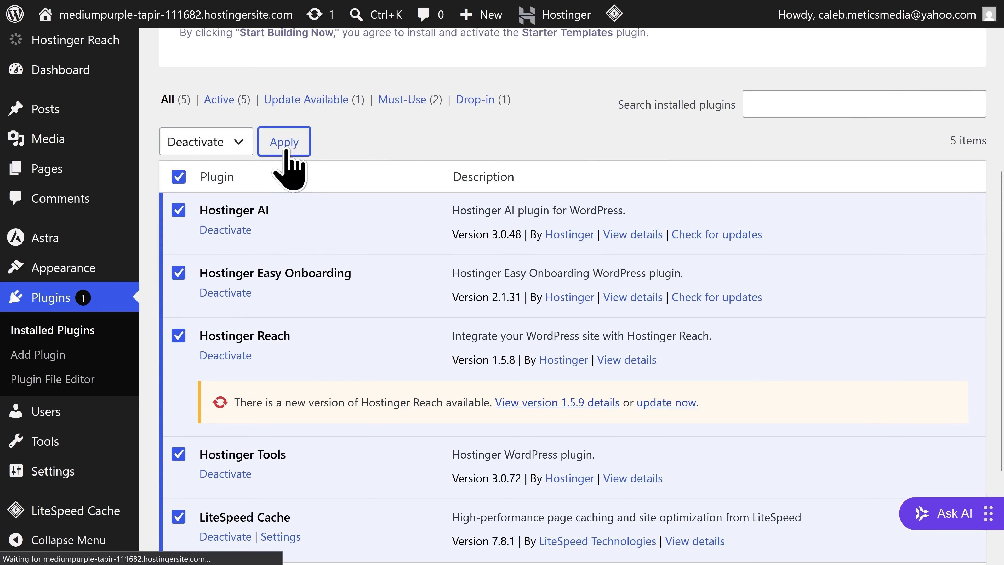
Delete all the deactivated Hostinger and LiteSpeed Cache plugins in bulk
scroll(288, 190, down, 5)
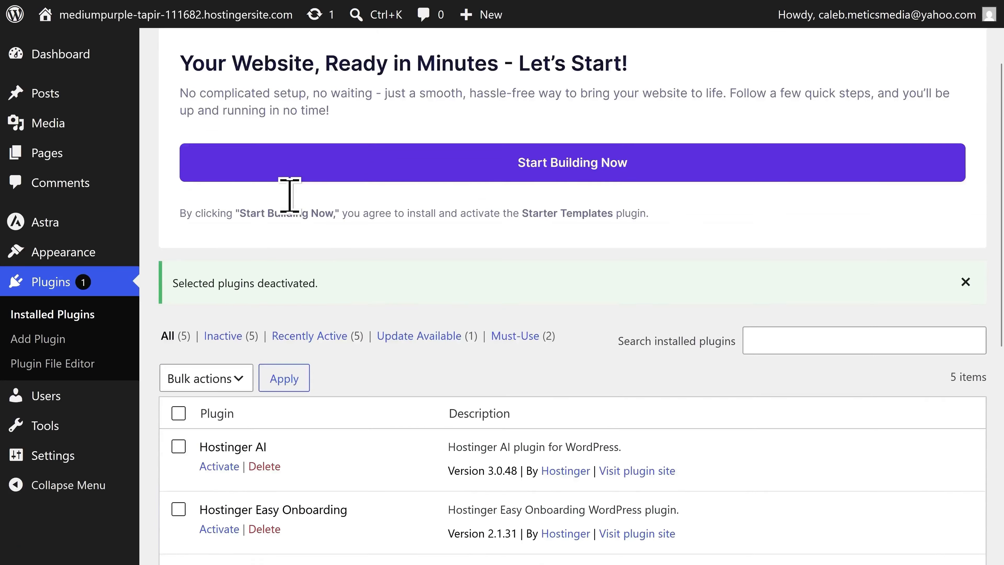
scroll(291, 200, down, 2)
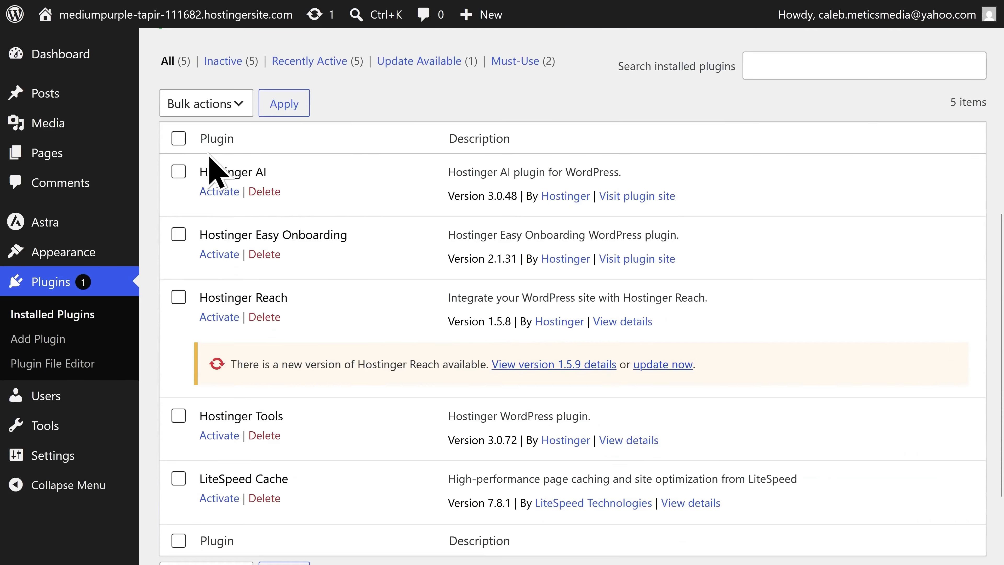
click(179, 139)
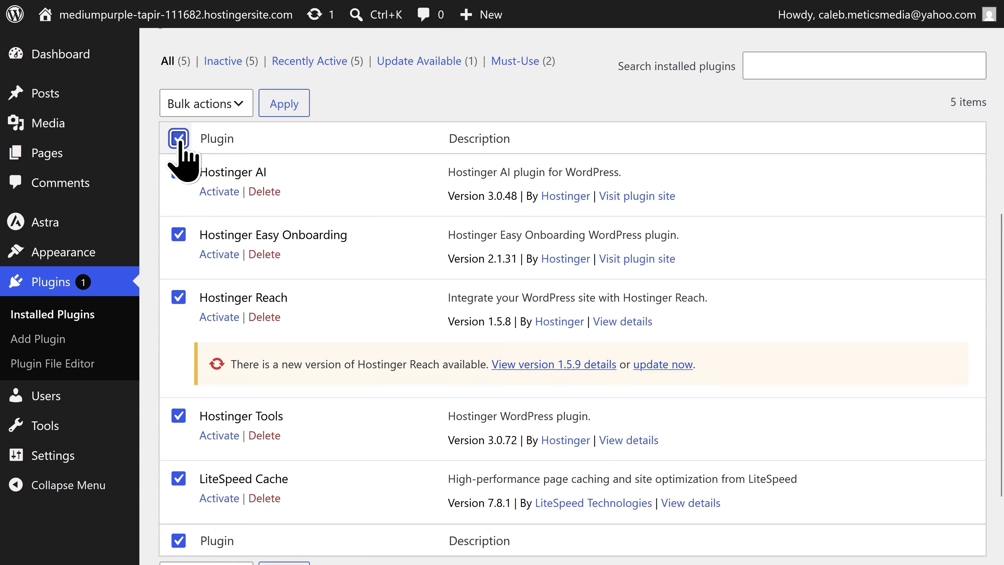
click(220, 112)
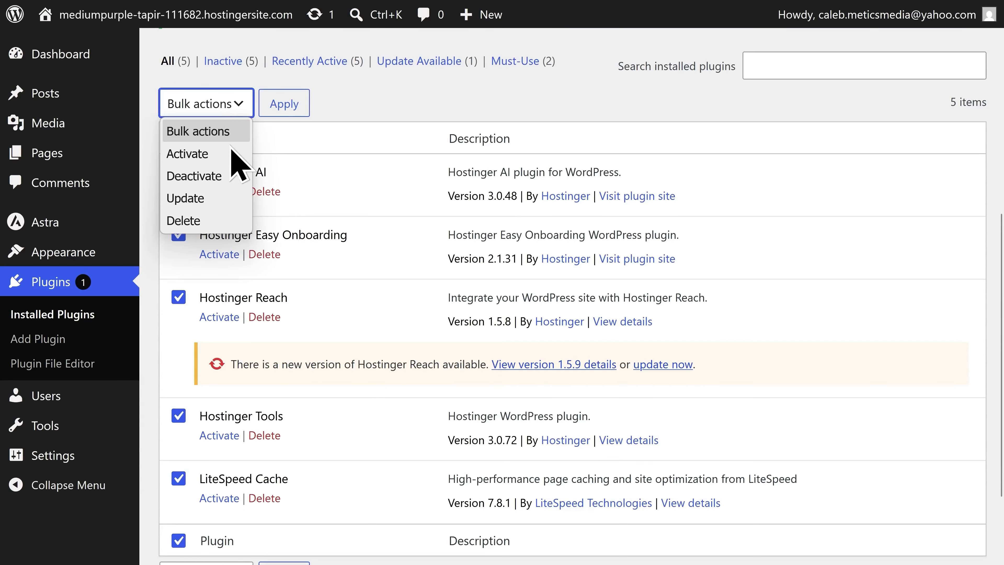
click(211, 219)
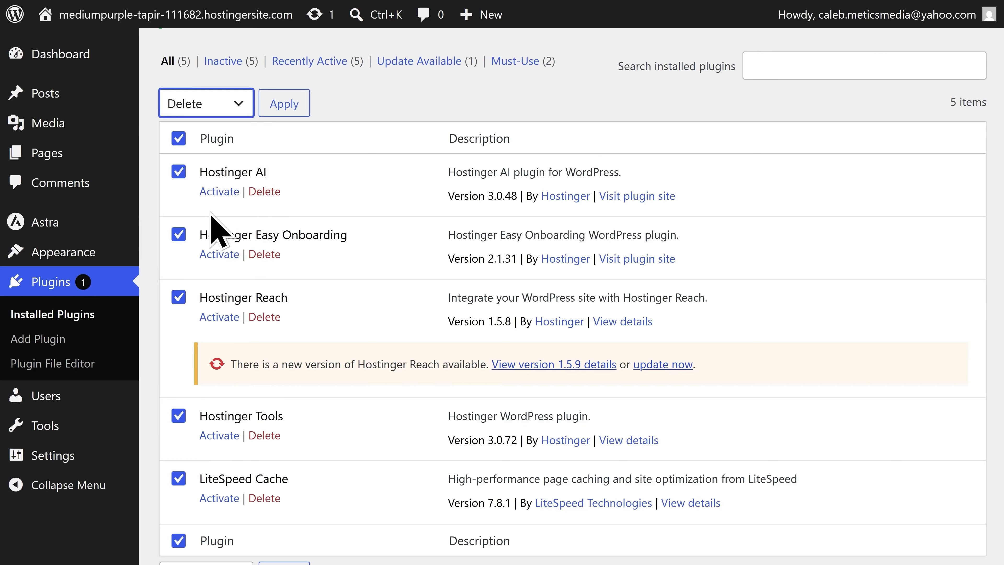
click(287, 105)
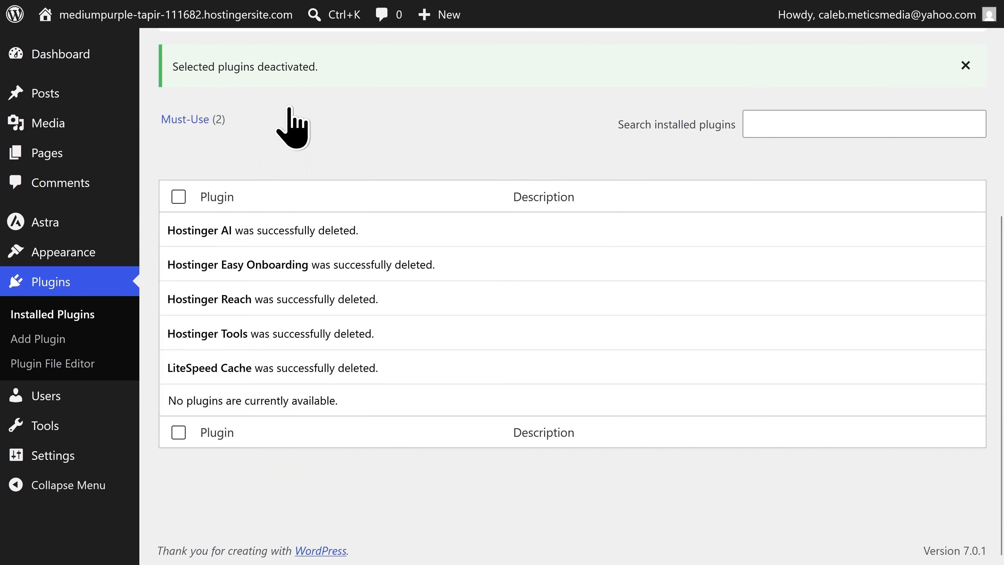
scroll(280, 196, up, 3)
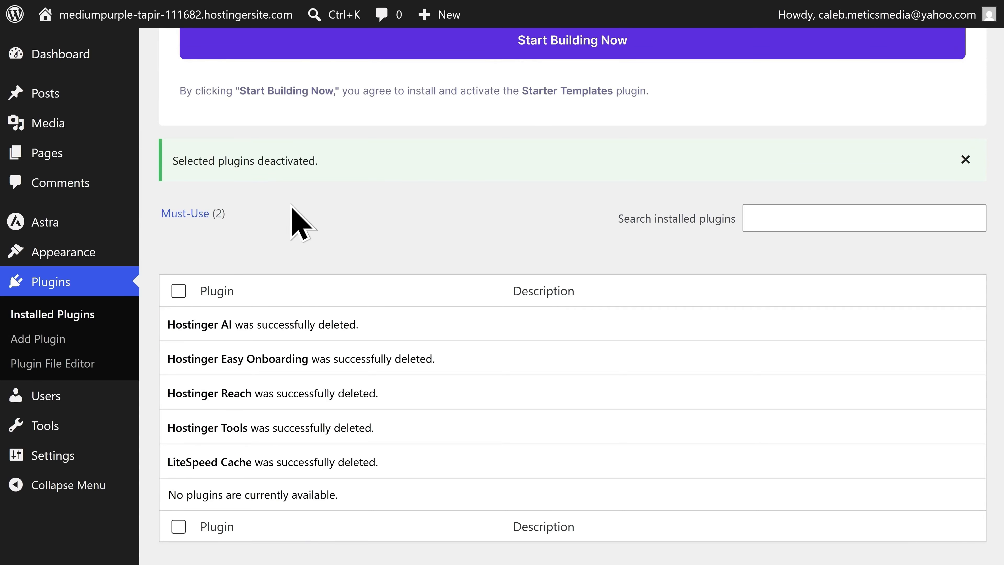
Go to adding a new plugin and search the plugin directory for Starter Templates
click(68, 341)
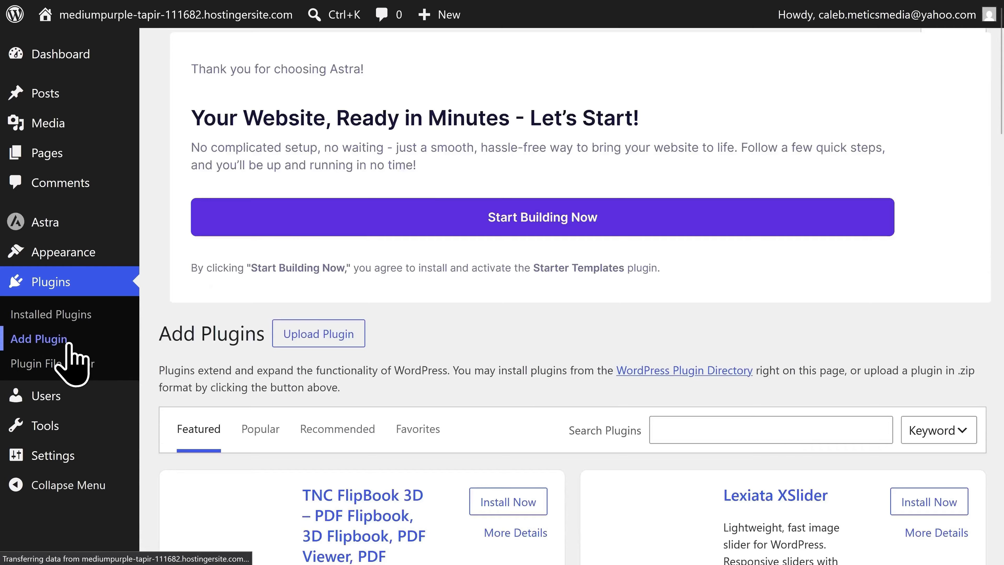
scroll(716, 383, down, 2)
click(712, 335)
text(Starter Templates)
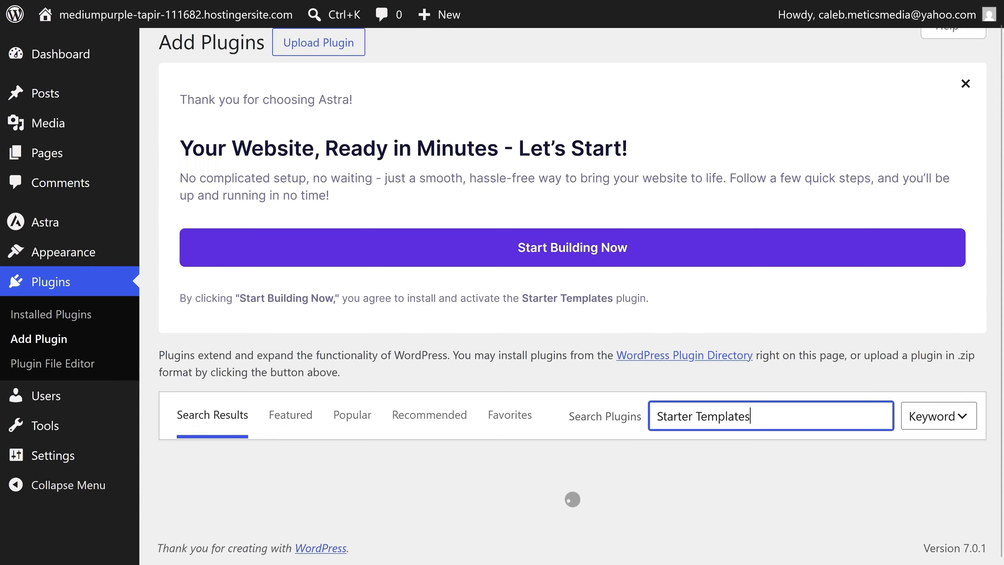
Install and activate the Starter Templates plugin by Brainstorm Force
scroll(573, 308, down, 6)
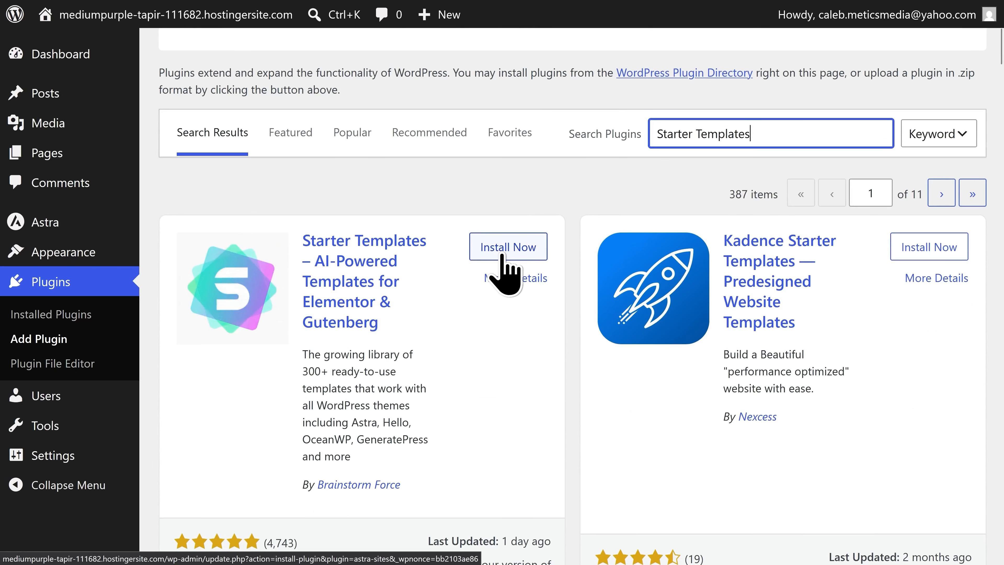
click(502, 256)
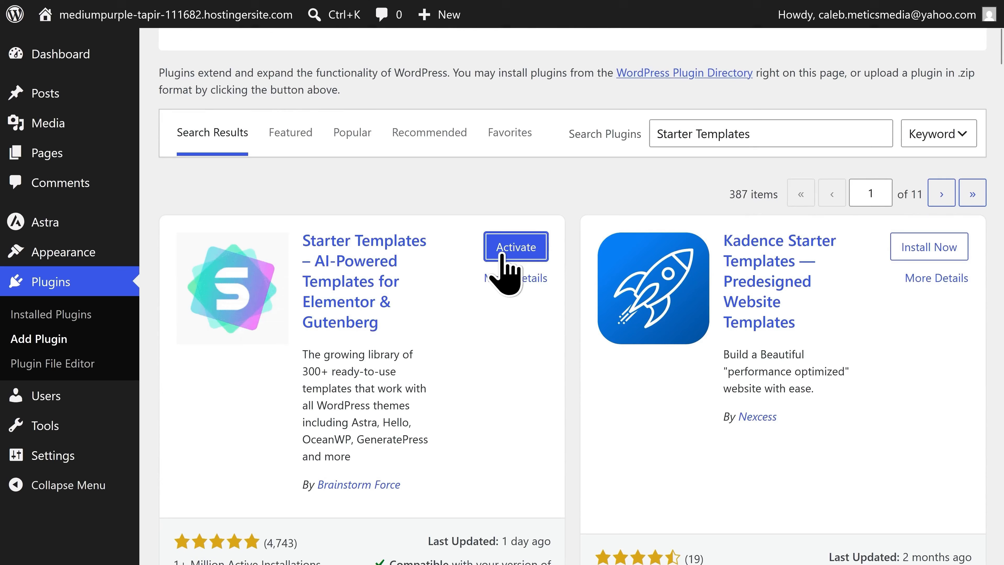
click(521, 257)
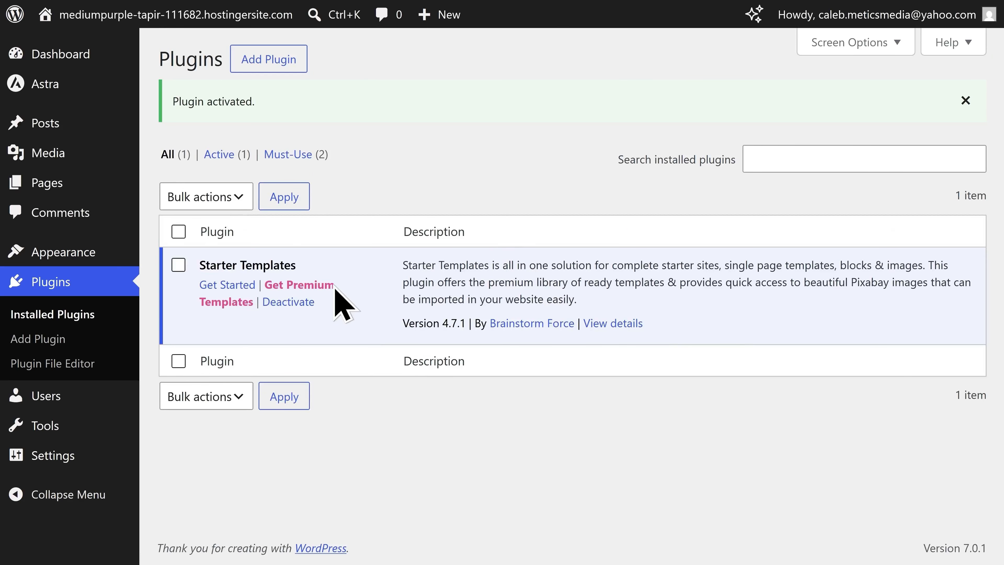
Open the Starter Templates setup, look over its website builder choices, and exit to the WordPress dashboard
click(233, 286)
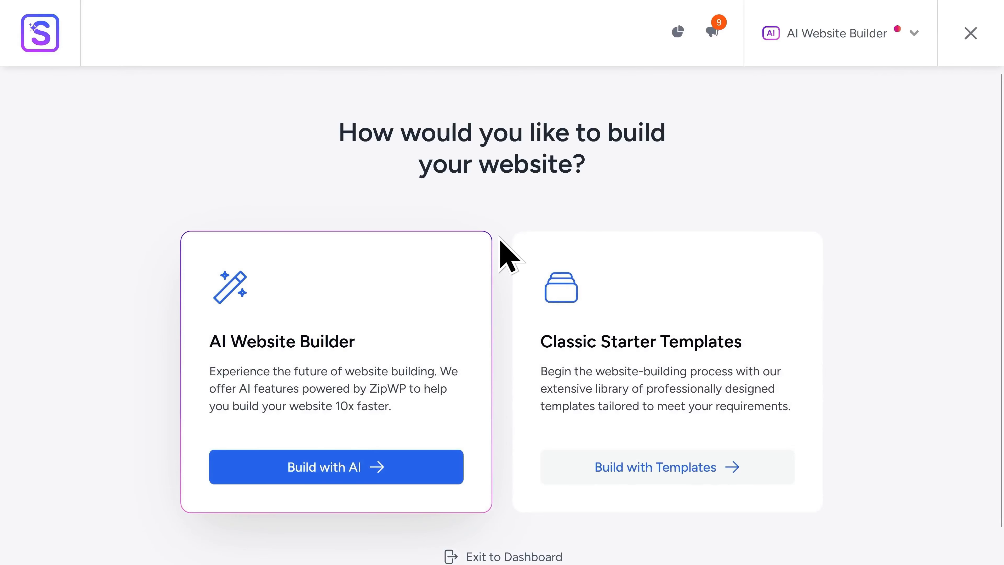
click(845, 49)
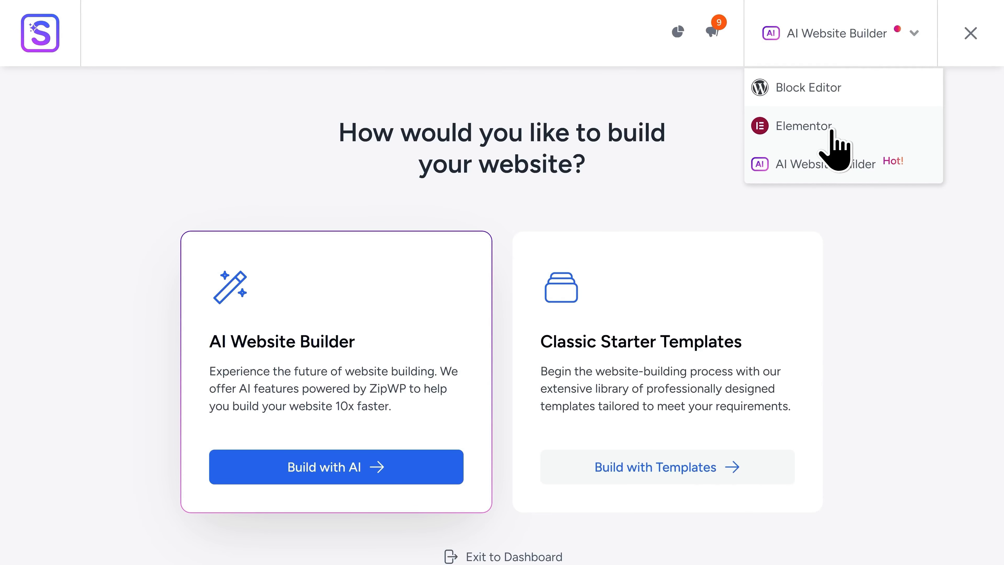
scroll(531, 207, down, 2)
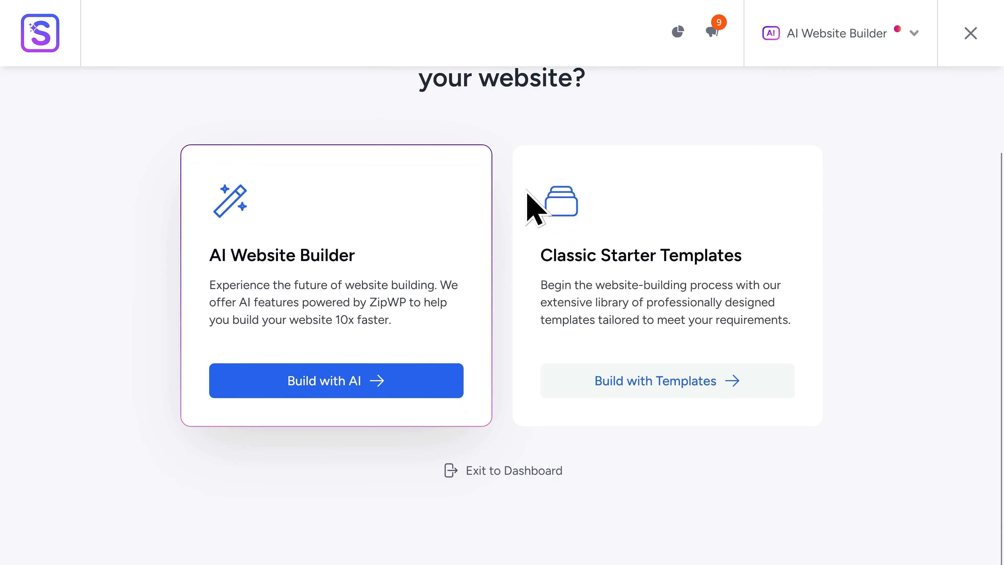
click(513, 471)
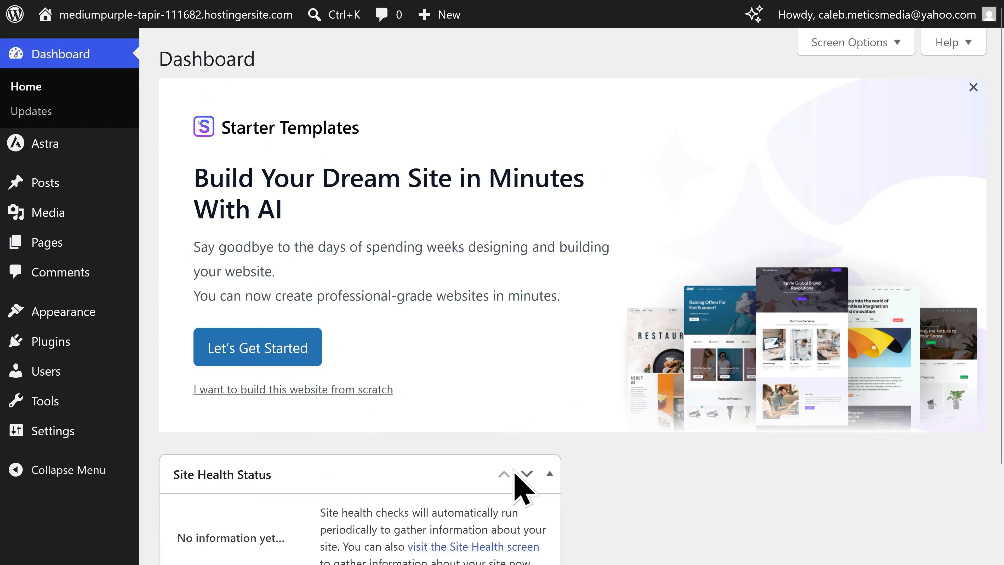
In the general settings, keep "Disable Elementor Page Builder Templates in Starter Templates" unchecked and save the changes
mouse_move(90, 424)
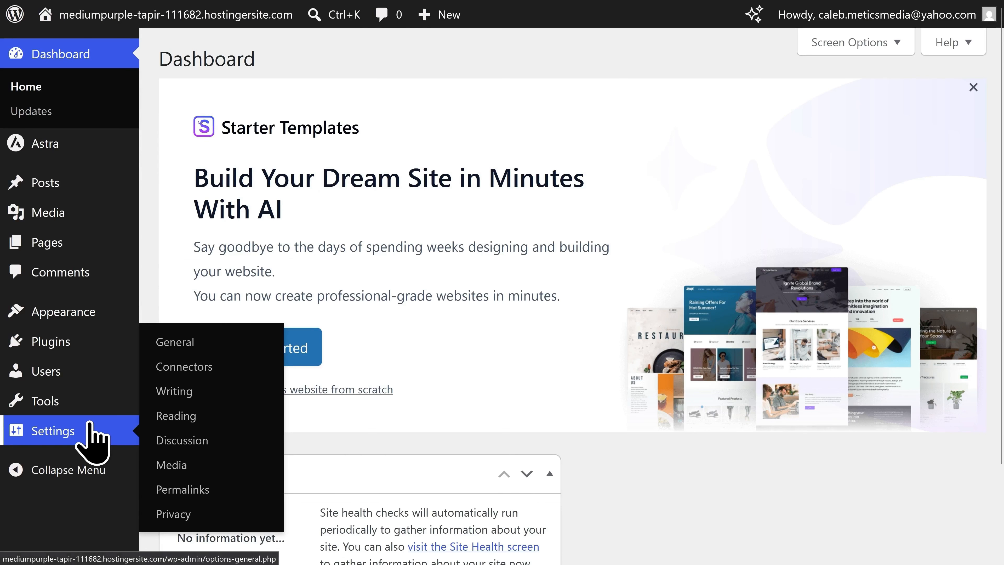
click(90, 425)
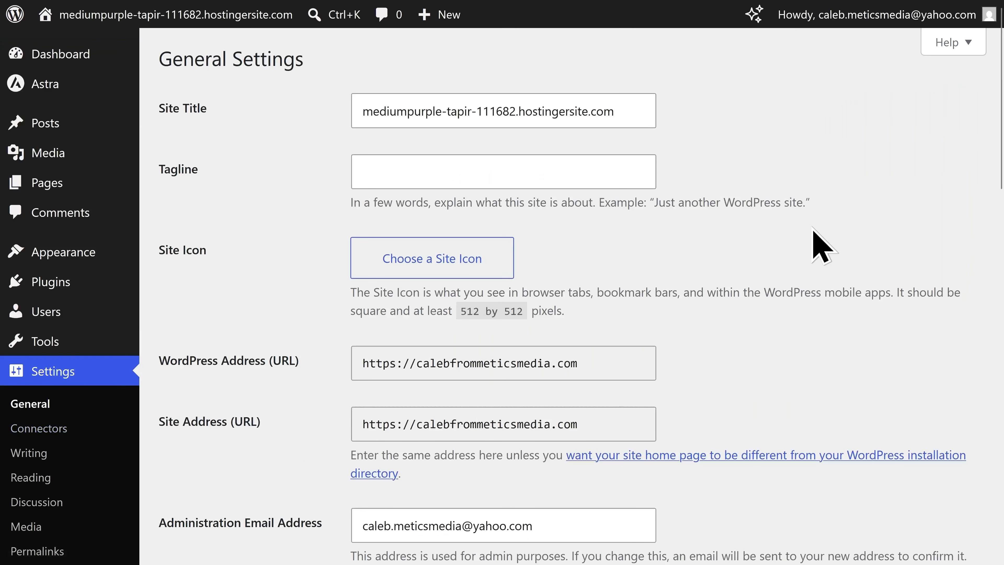
scroll(813, 238, down, 8)
scroll(817, 246, down, 6)
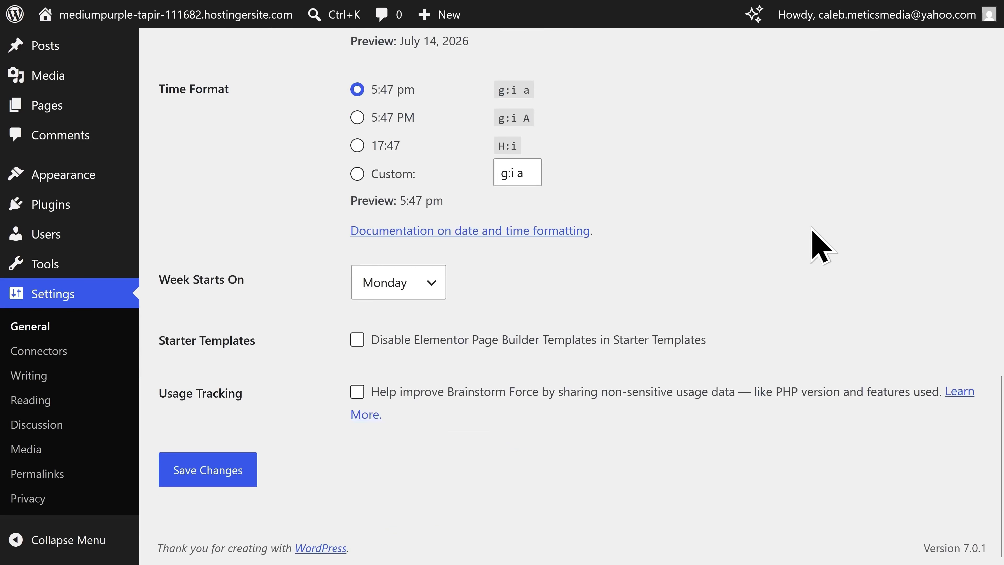
click(358, 341)
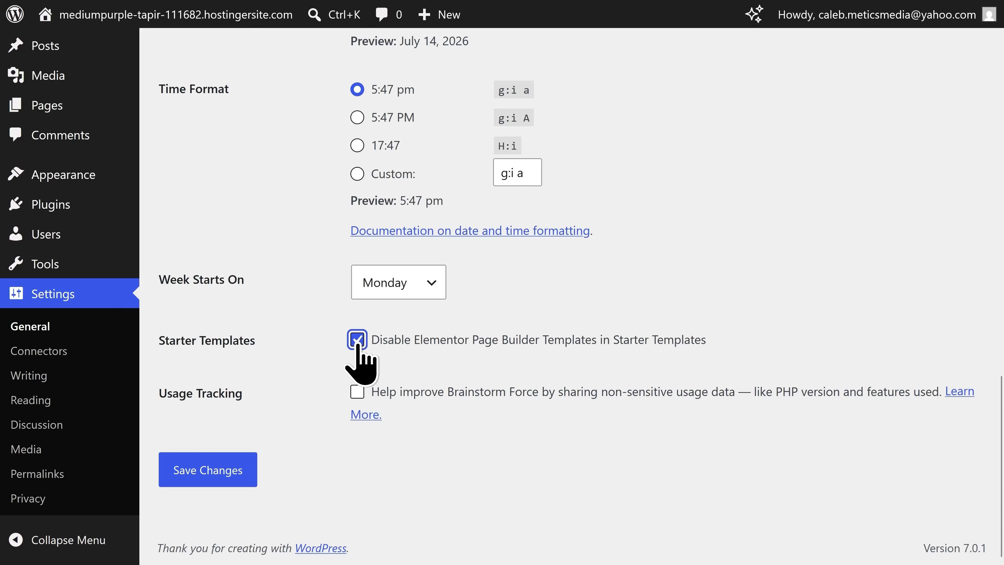
click(357, 341)
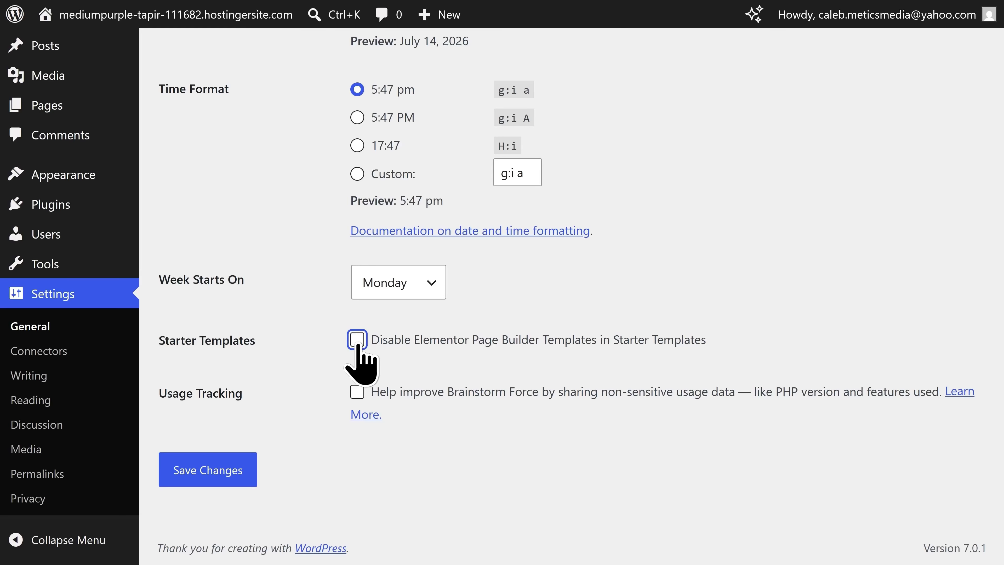
click(199, 475)
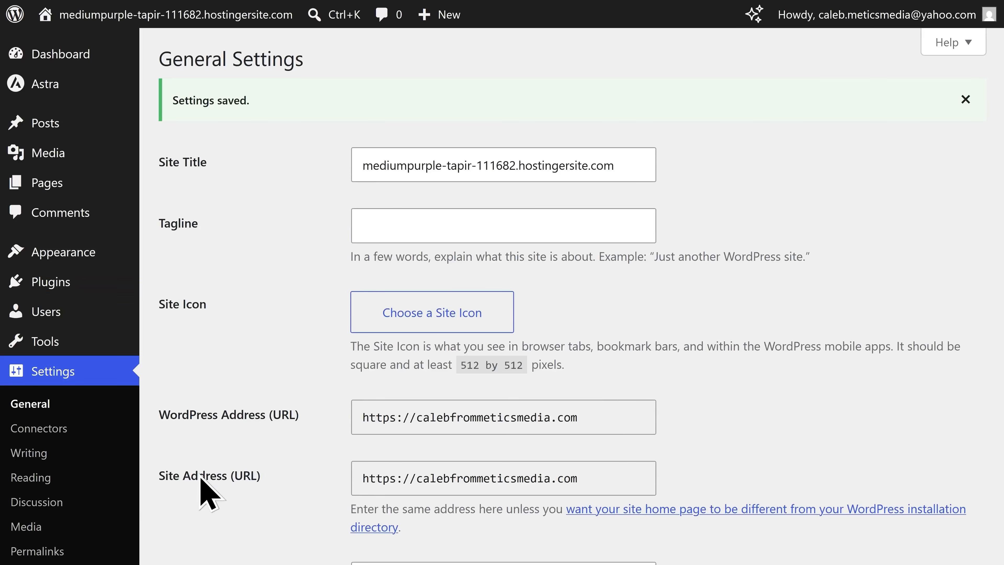
Start the Starter Templates setup from the installed plugins and choose Elementor as the page builder
click(95, 291)
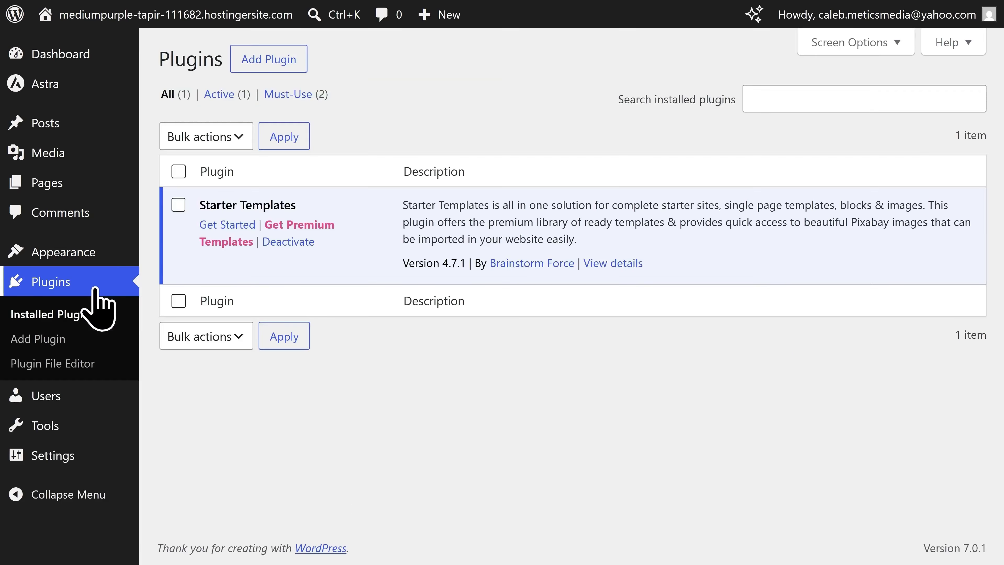
click(228, 227)
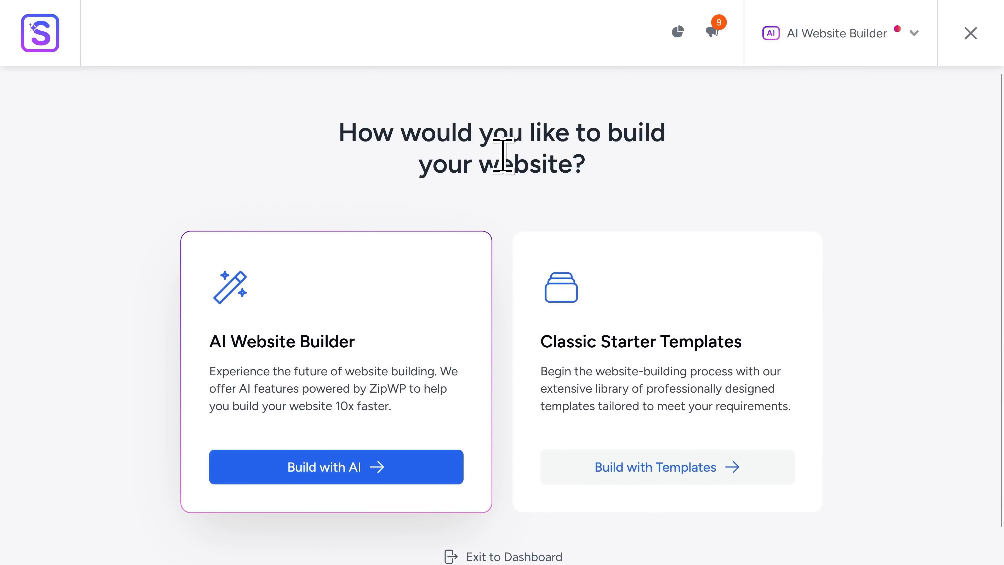
click(861, 34)
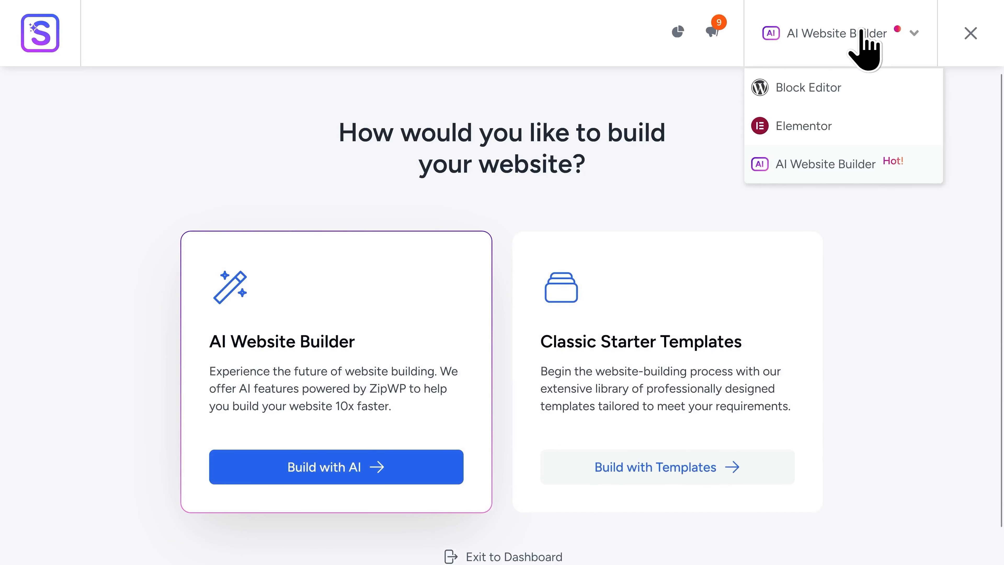
click(843, 139)
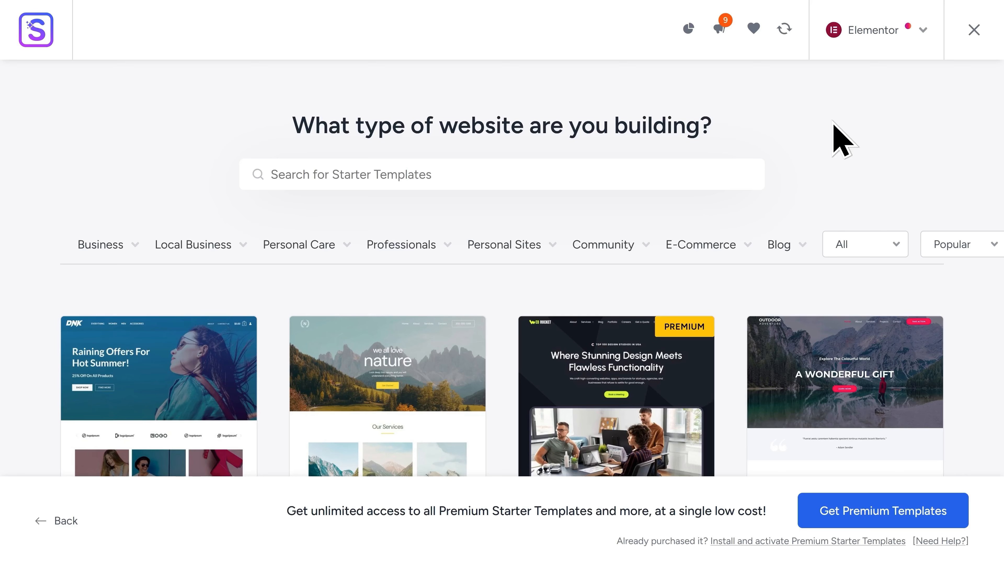
Browse the website categories and the Elementor template library, and select the free Hope template
click(410, 174)
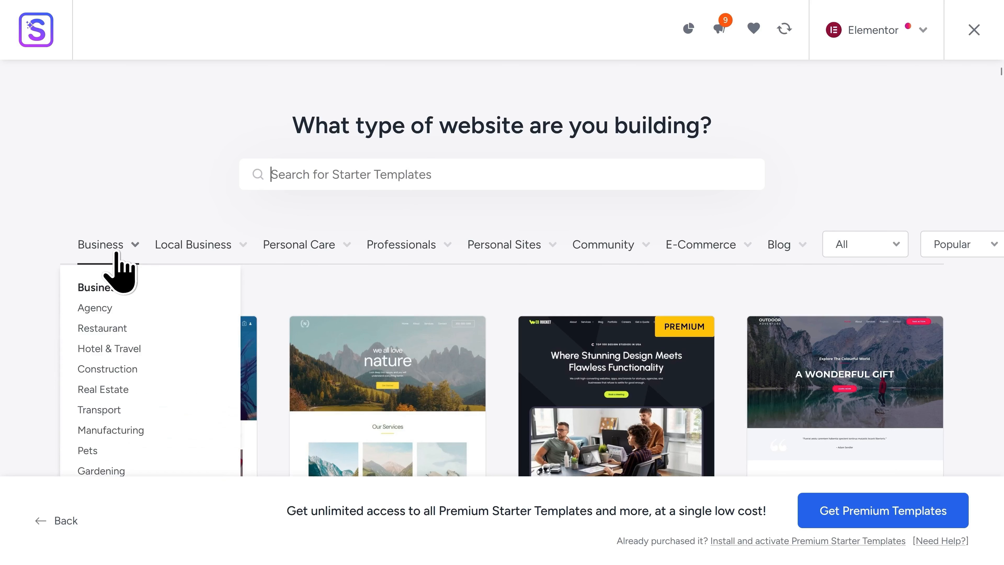
mouse_move(304, 254)
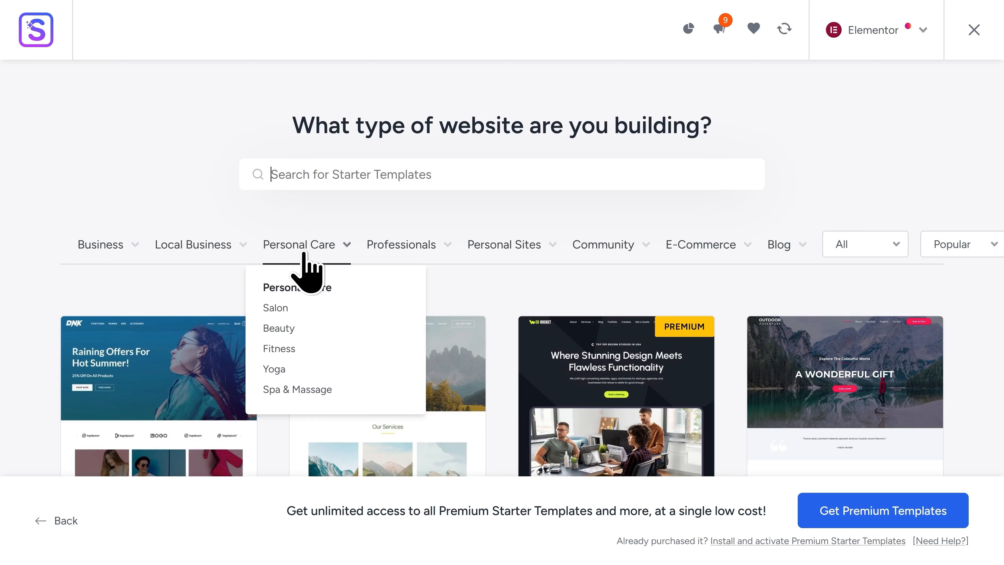
mouse_move(496, 252)
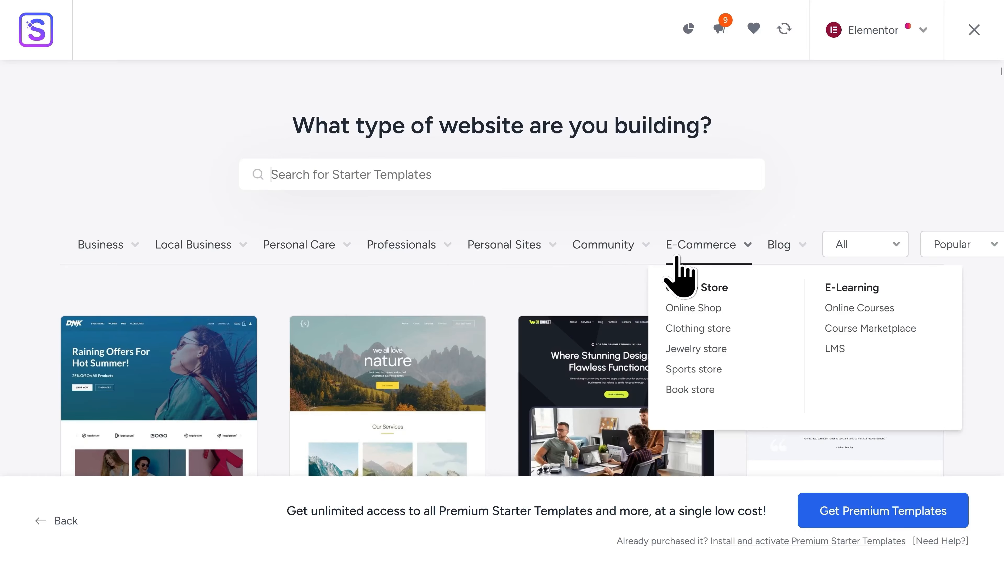
scroll(937, 293, down, 5)
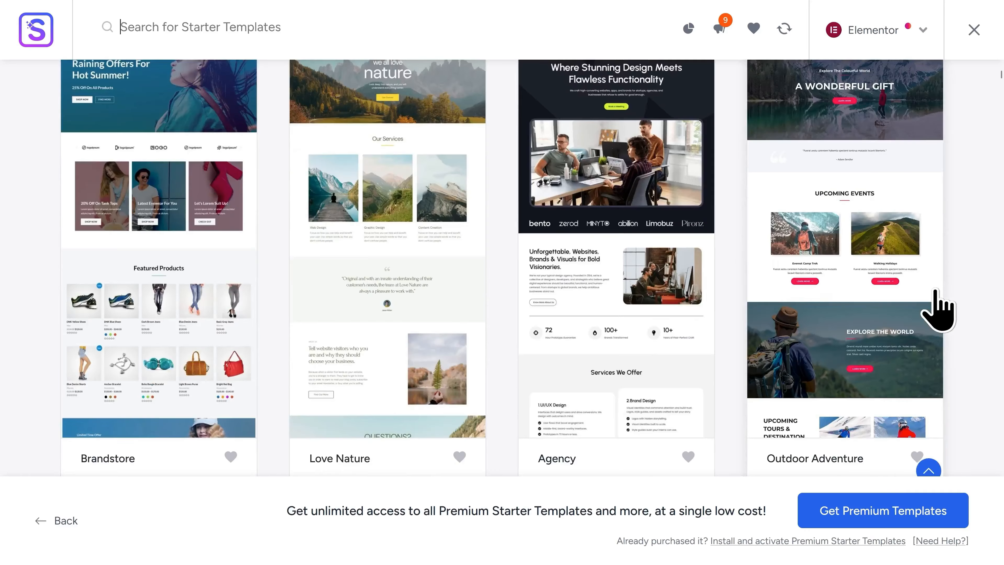
scroll(936, 293, down, 10)
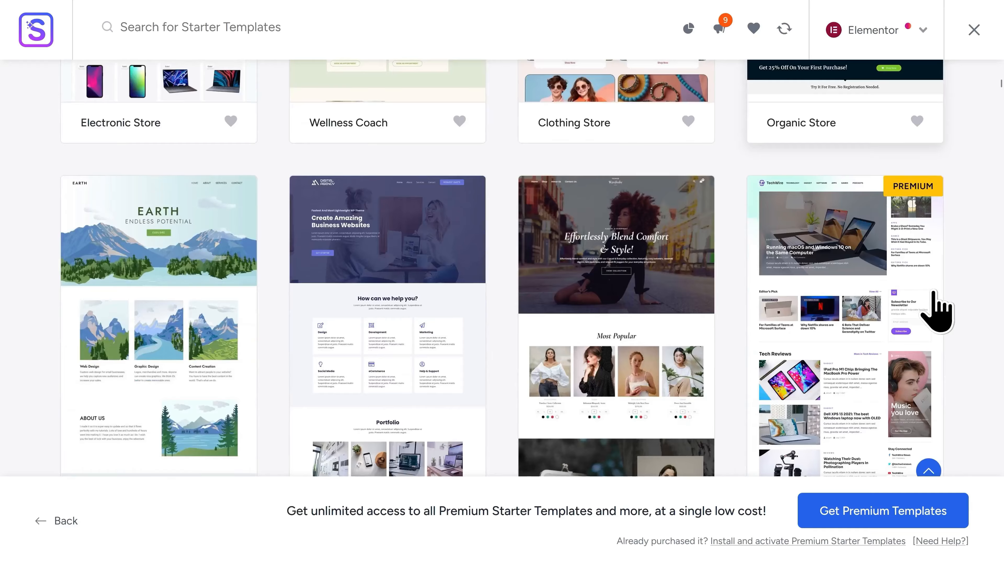
scroll(938, 310, down, 8)
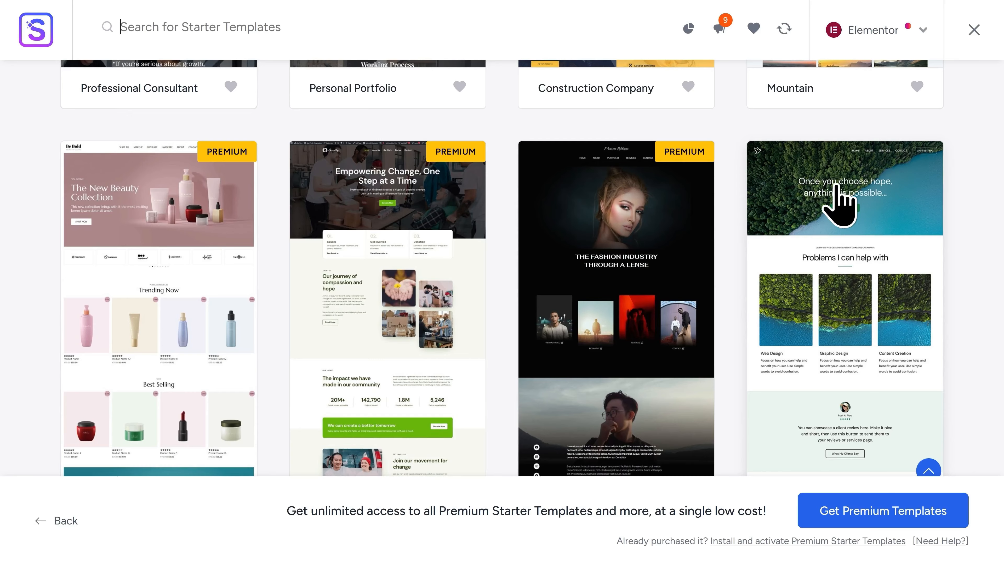
click(838, 201)
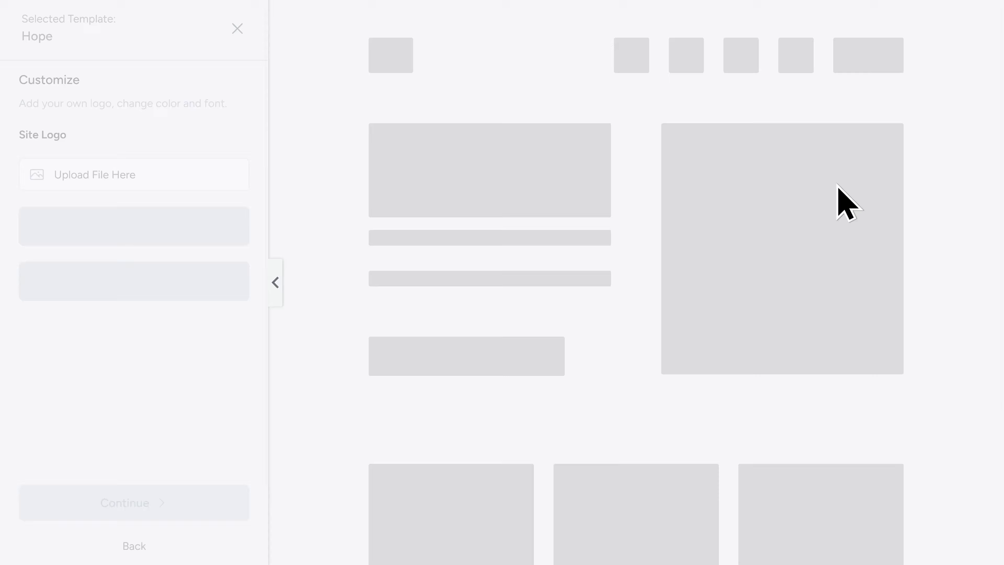
Preview the Hope template's home page down its sections, check its About page, and return to the home page
scroll(855, 257, down, 10)
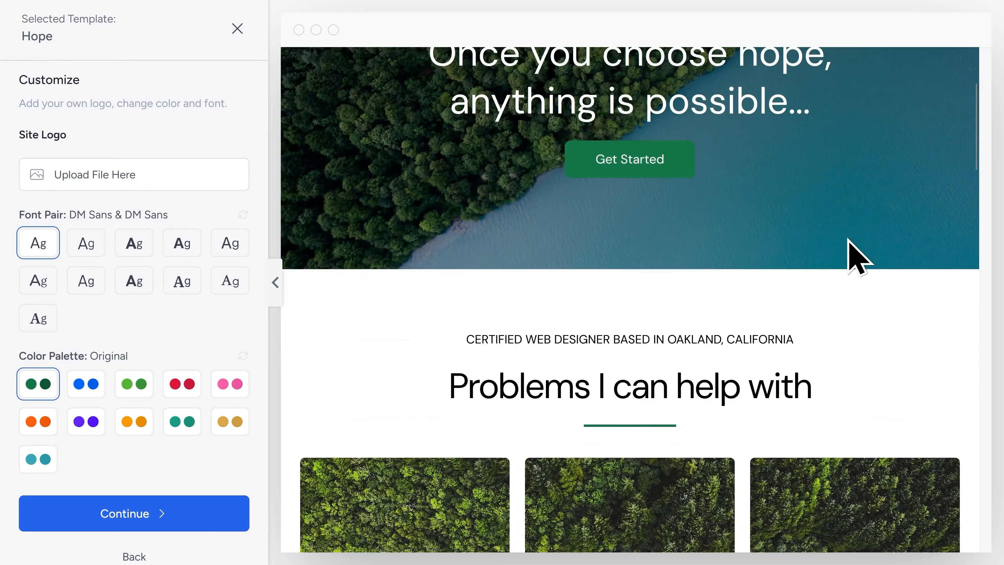
scroll(851, 257, down, 10)
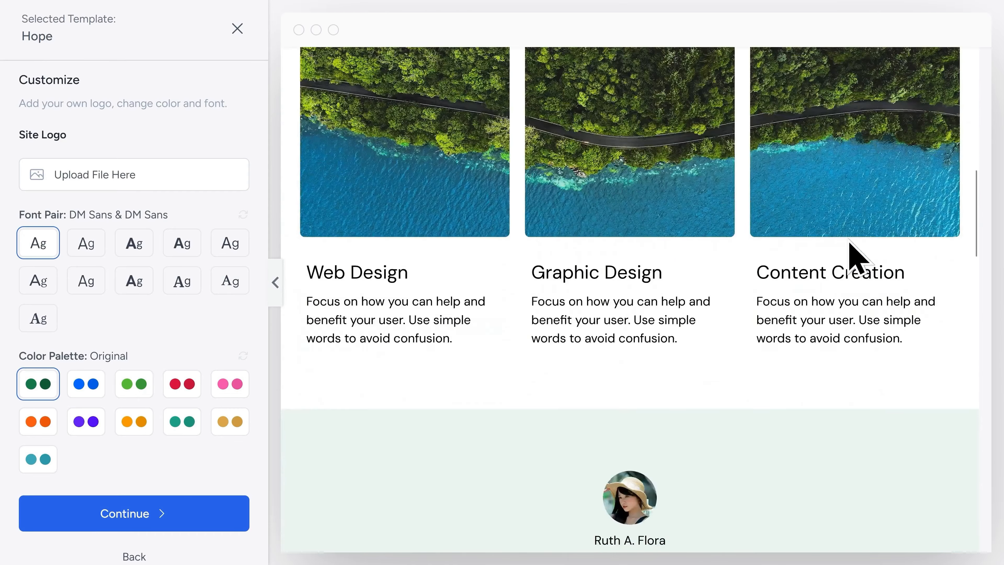
scroll(635, 344, down, 10)
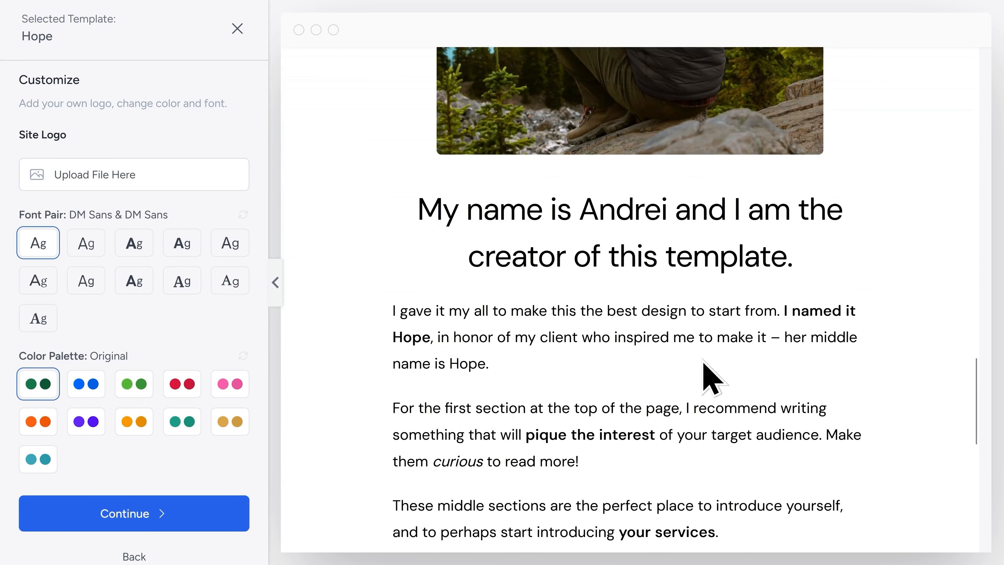
drag(977, 415, 1000, 102)
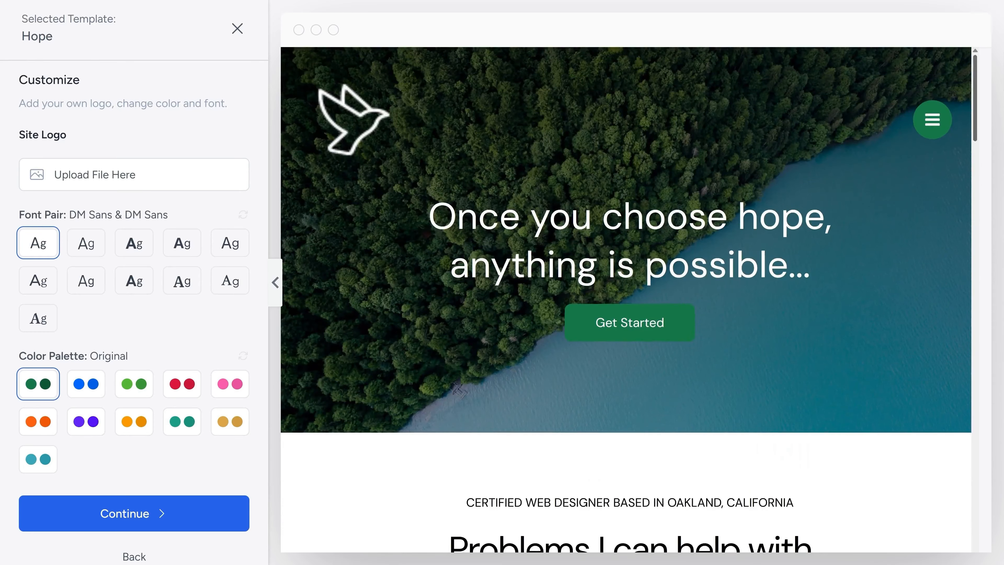
click(933, 129)
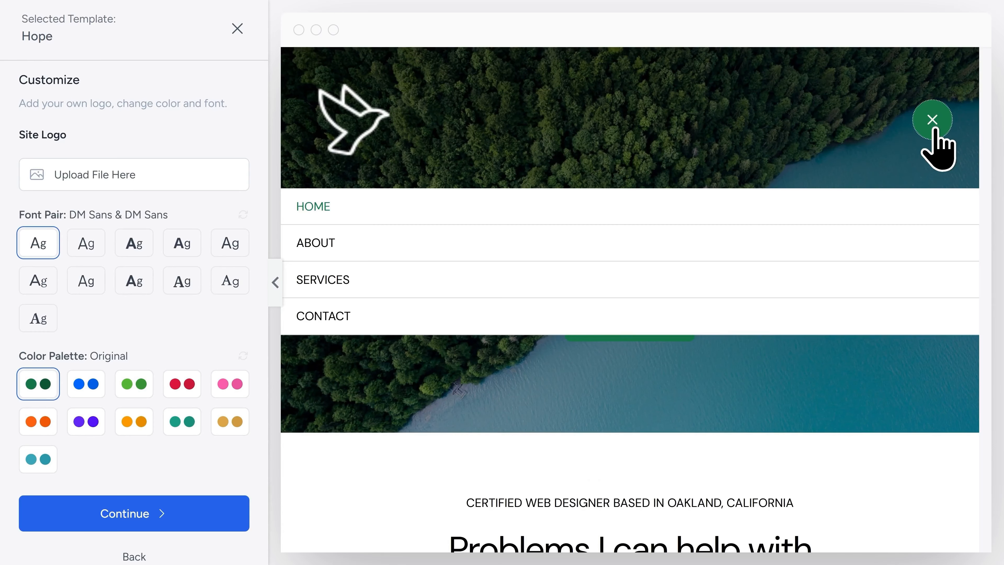
click(379, 247)
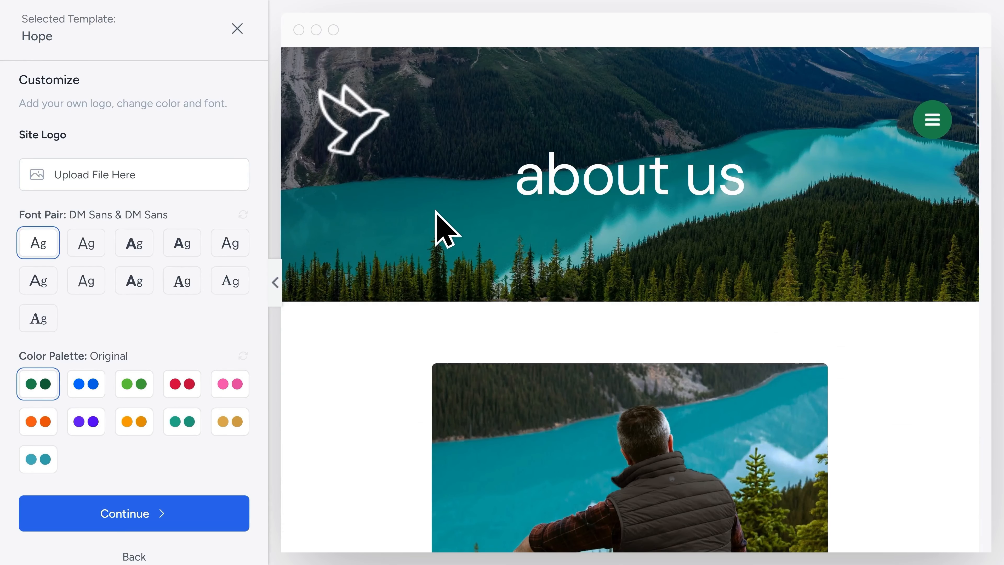
click(338, 136)
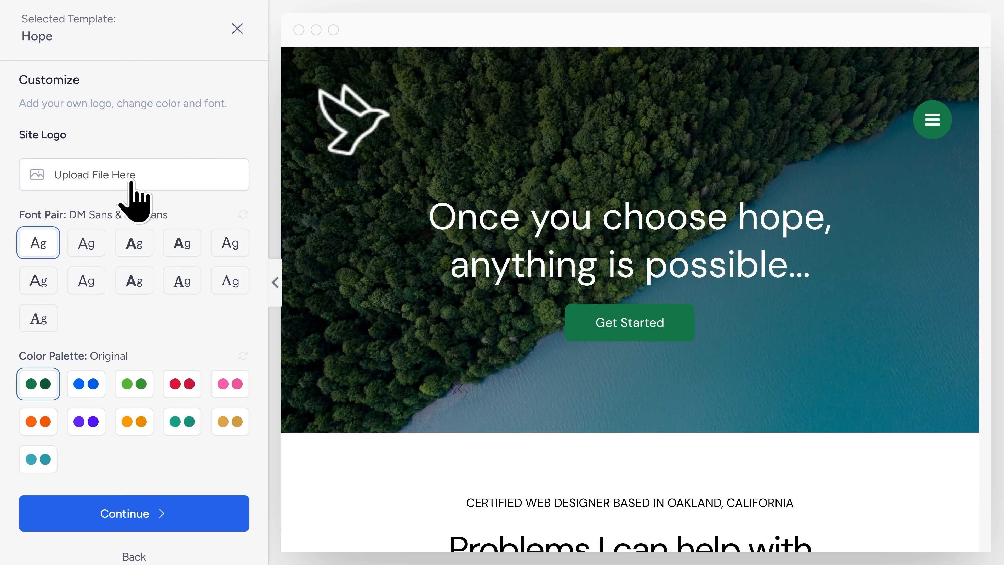
Set the template's font pair to Lexend & DM Sans and its color palette to green Style 2, and continue
click(85, 241)
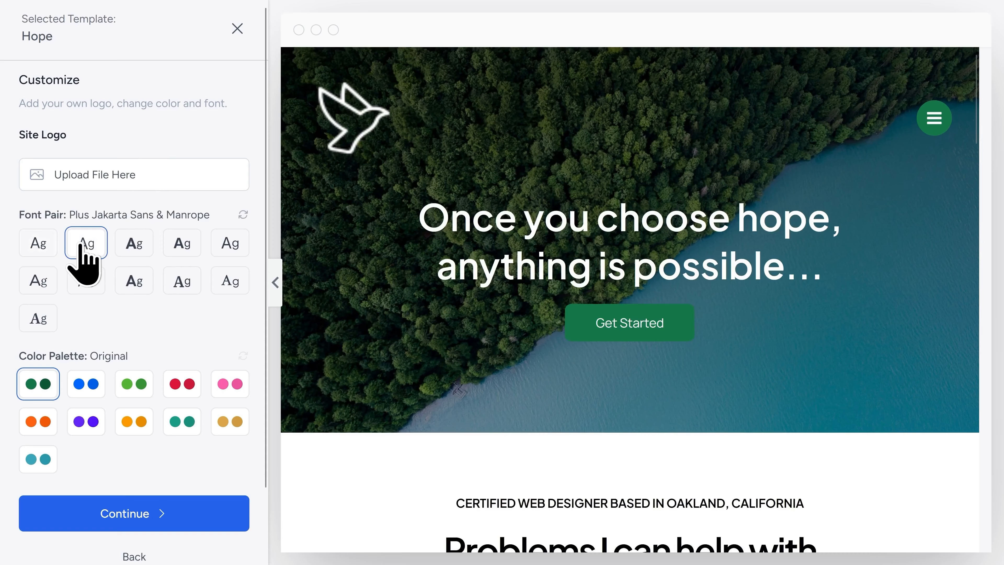
click(134, 243)
scroll(113, 317, down, 2)
click(97, 308)
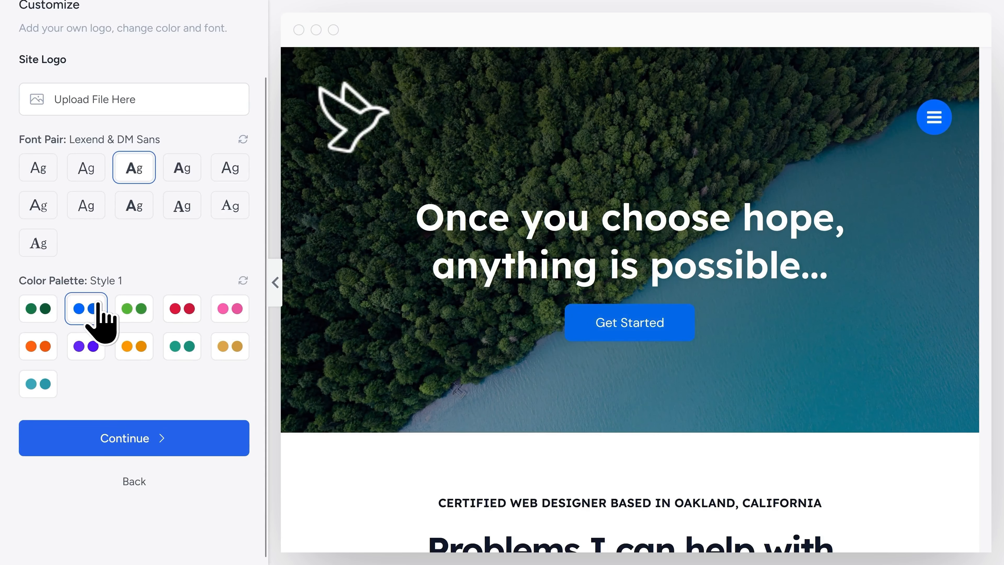
click(124, 309)
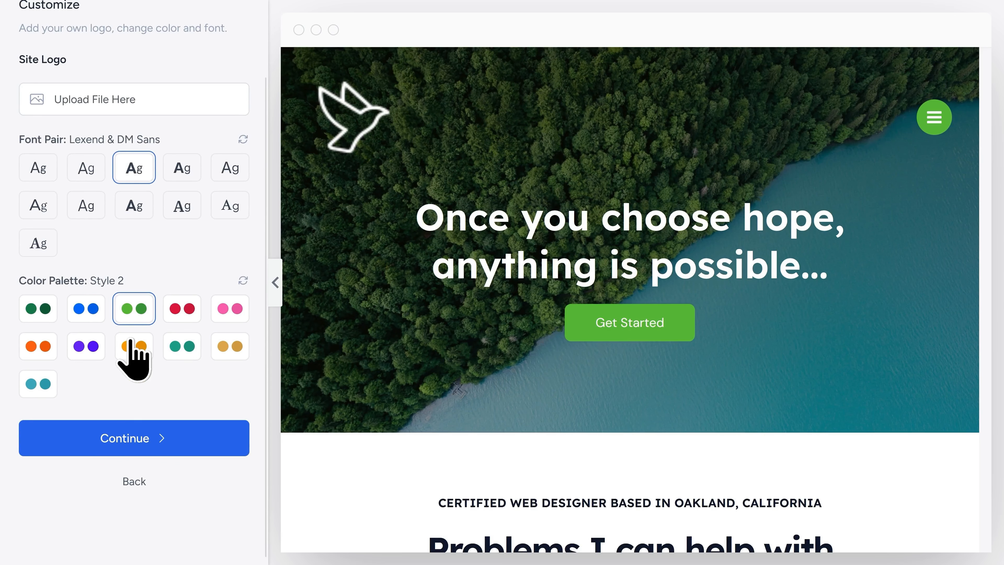
click(142, 445)
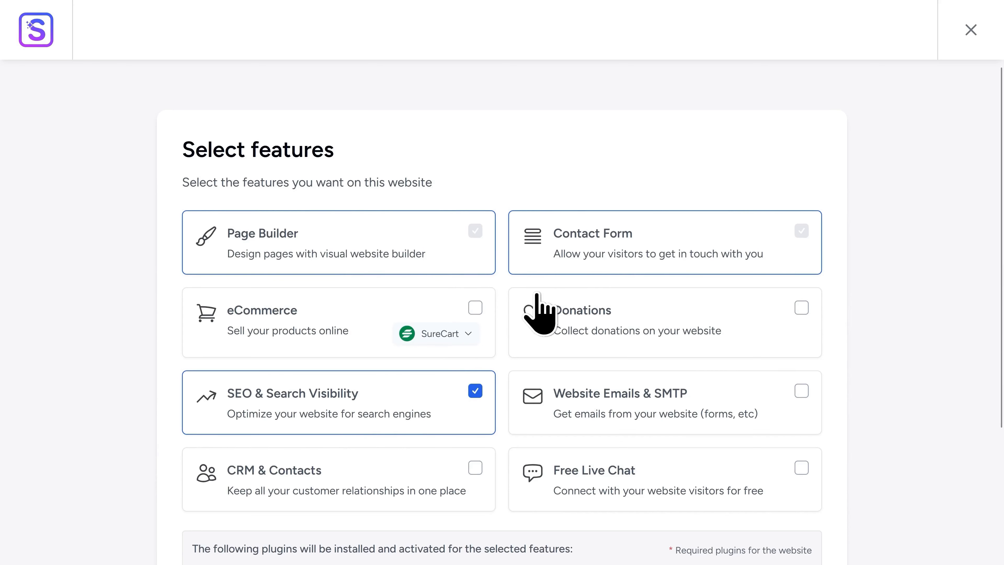
Deselect the SEO & Search Visibility feature, keep only Page Builder and Contact Form, and continue
scroll(502, 301, down, 2)
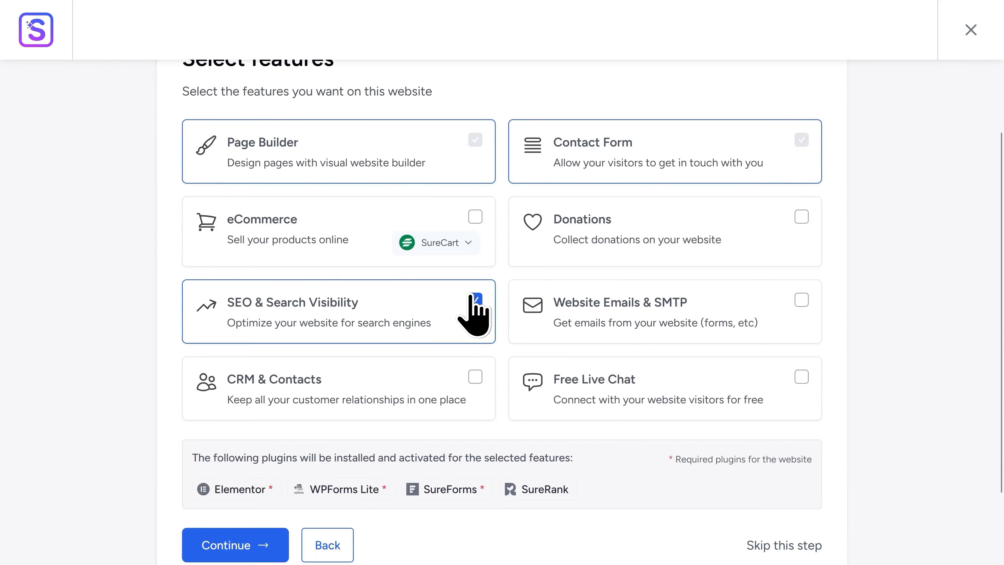
click(475, 301)
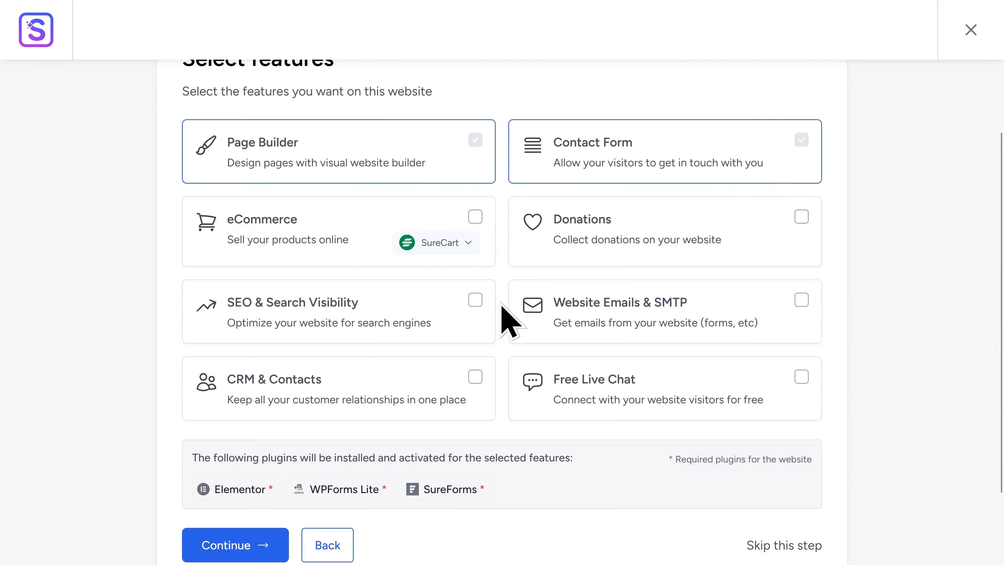
scroll(504, 302, down, 4)
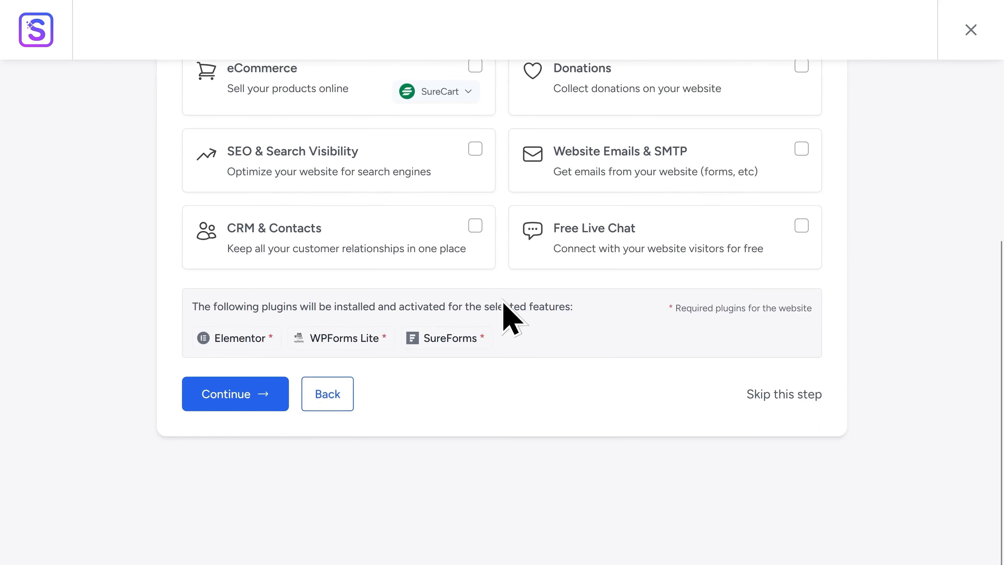
click(248, 395)
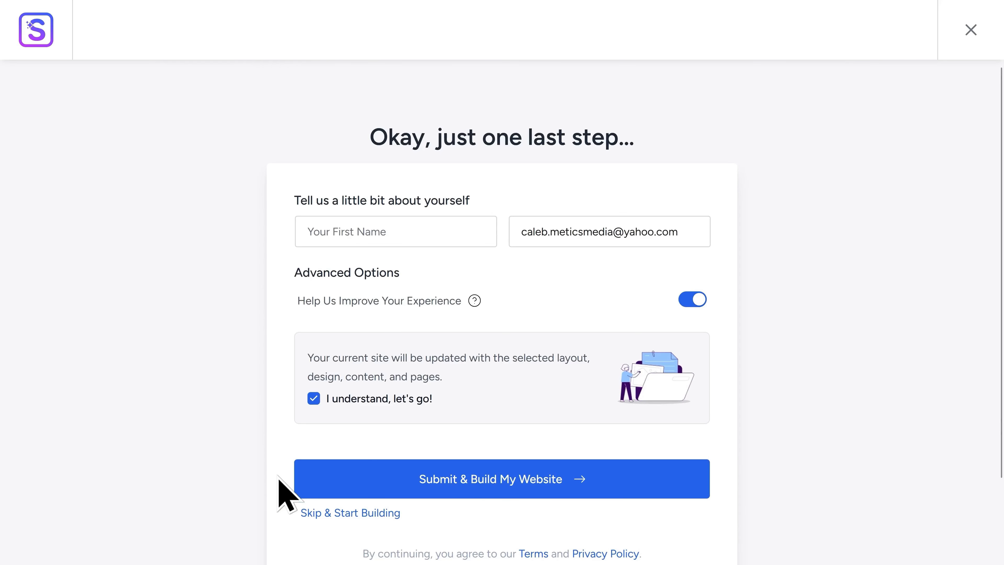
Skip the personal details form, start building the website from the template, and view the finished site
click(345, 514)
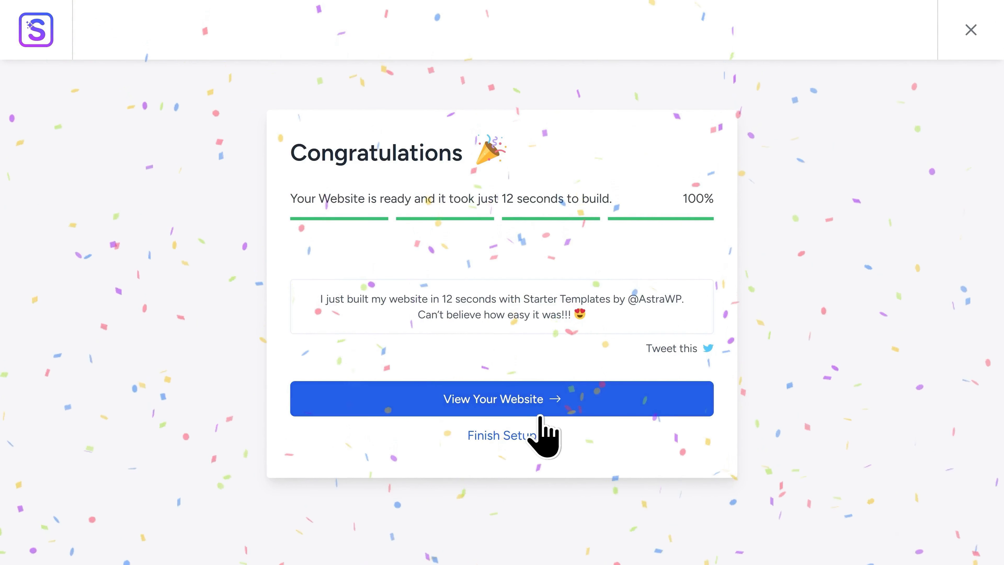
click(487, 404)
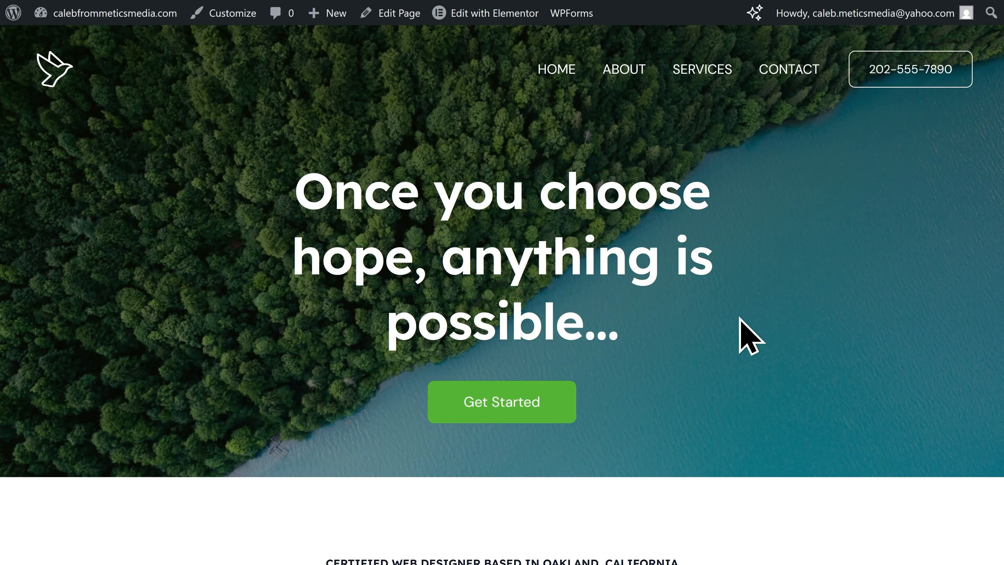
mouse_move(485, 14)
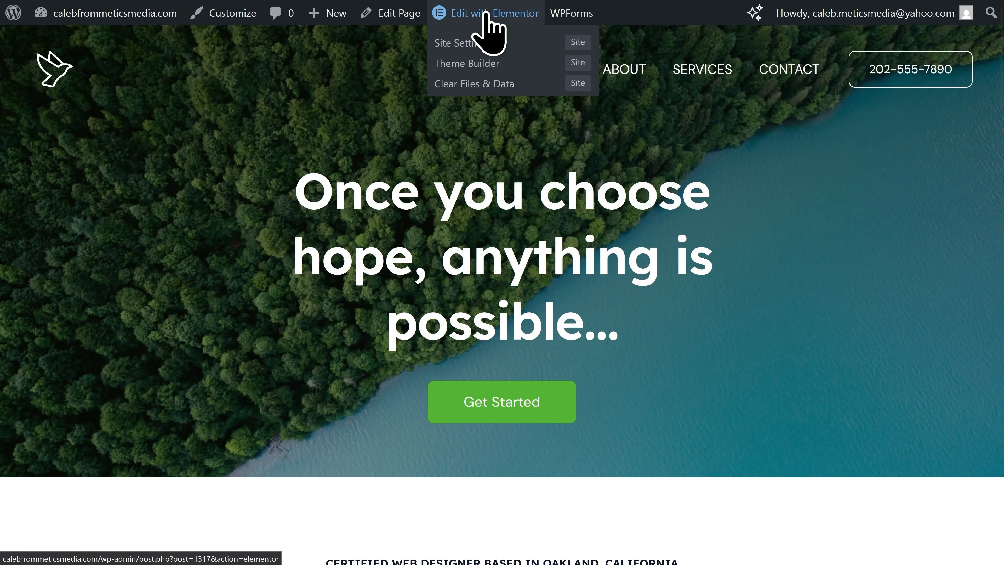
Open the home page for editing in Elementor and expand the hero section's container in the page structure
click(486, 14)
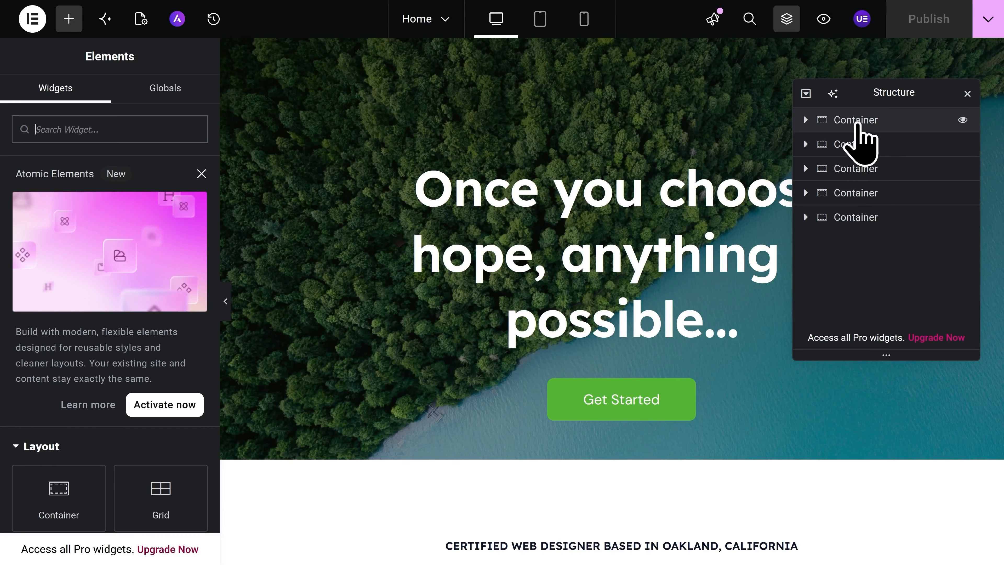
click(857, 123)
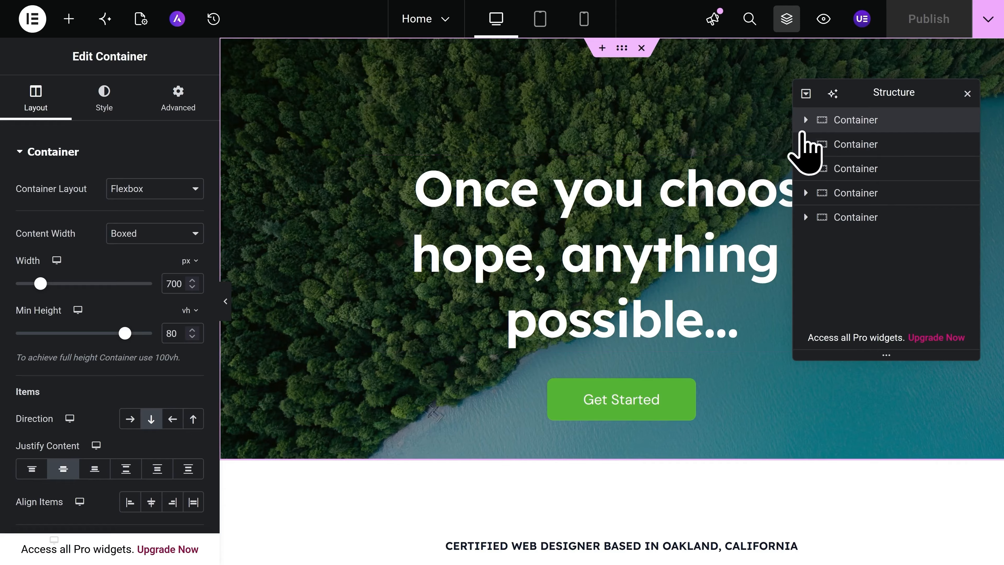
click(805, 120)
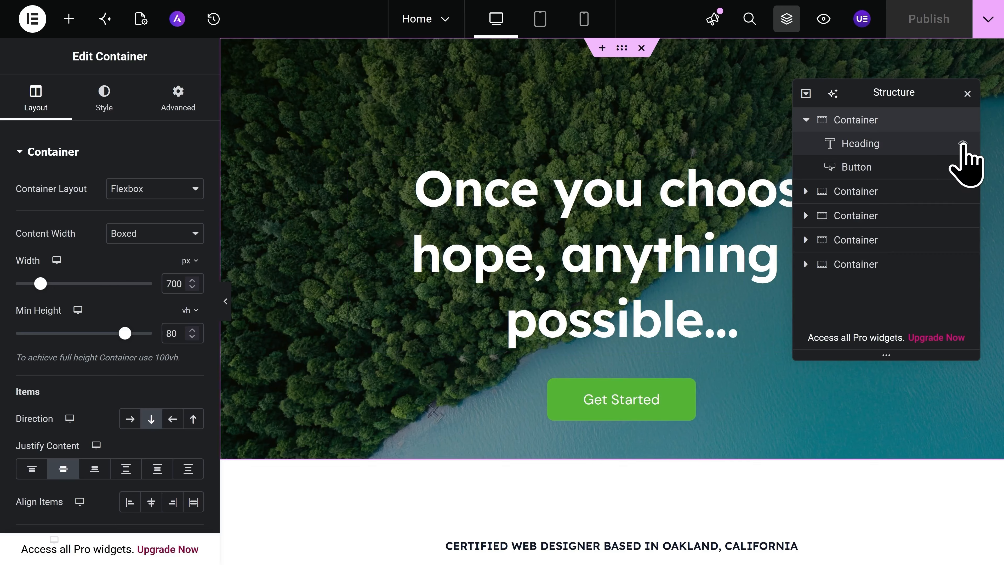
Hide and reshow the hero heading, select it, and toggle the visibility of its container off and on
click(962, 144)
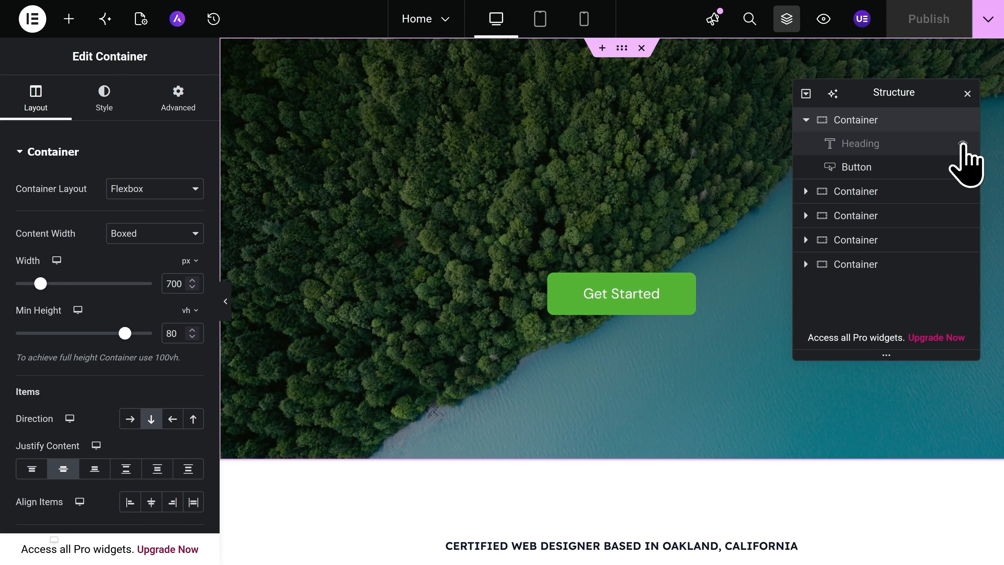
click(963, 145)
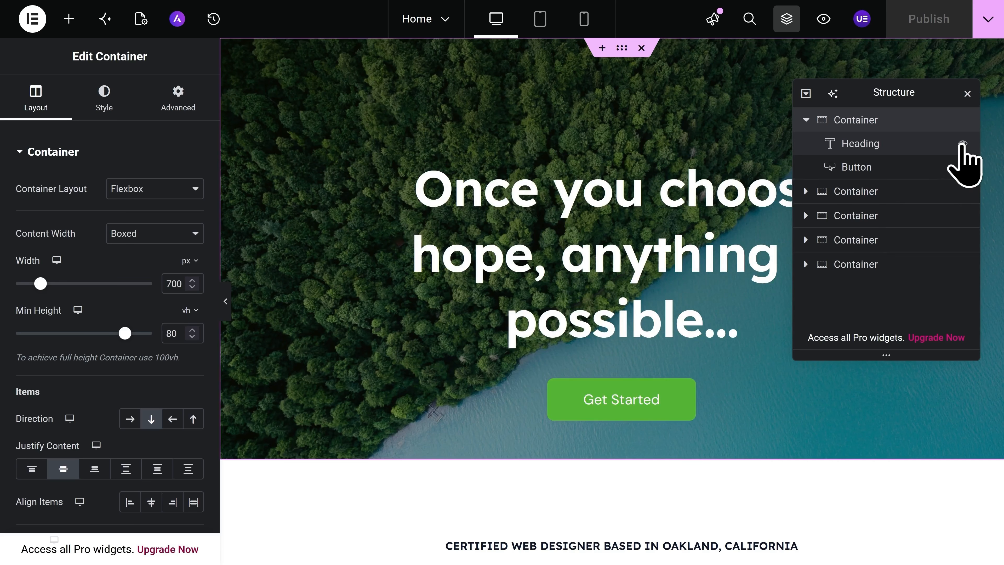
click(898, 145)
drag(897, 144, 945, 142)
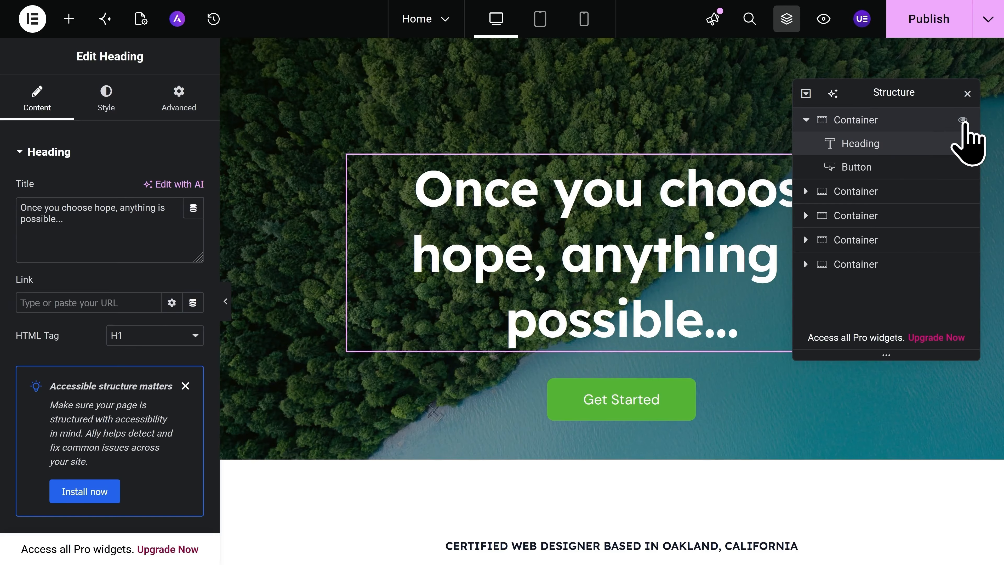
click(962, 120)
click(963, 120)
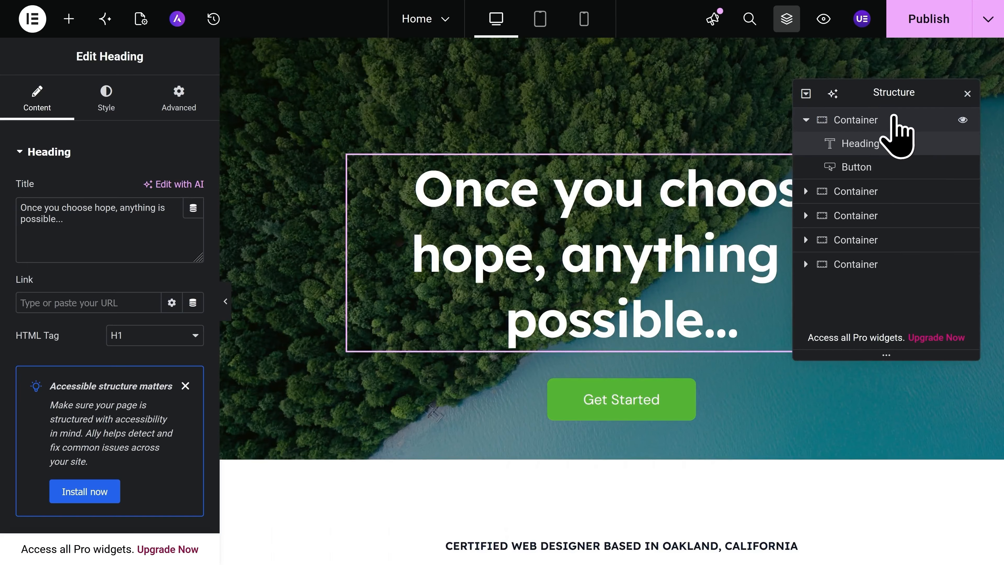
Move the hero container below the following section in the page structure and return it to first place
drag(894, 117, 889, 206)
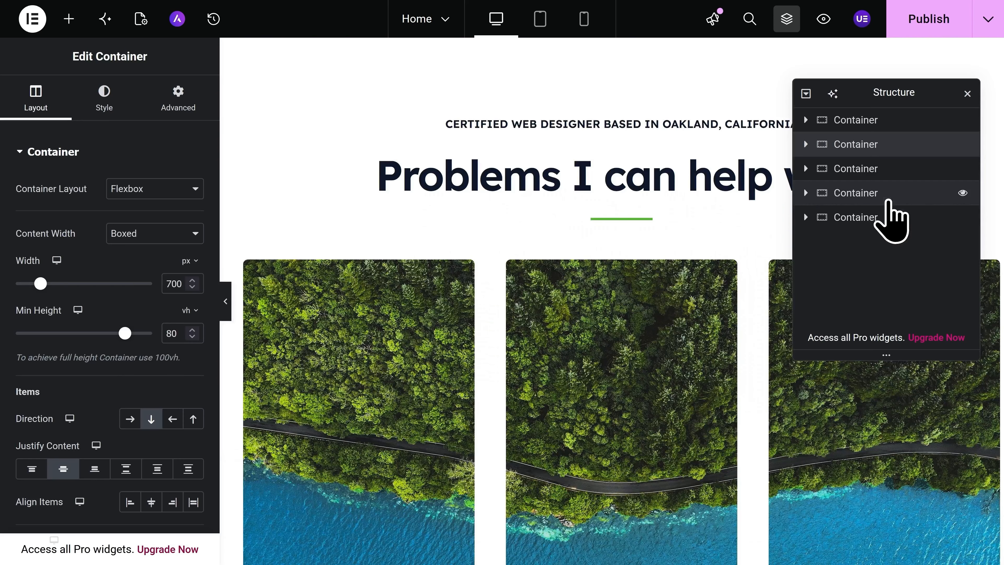
drag(892, 147, 902, 117)
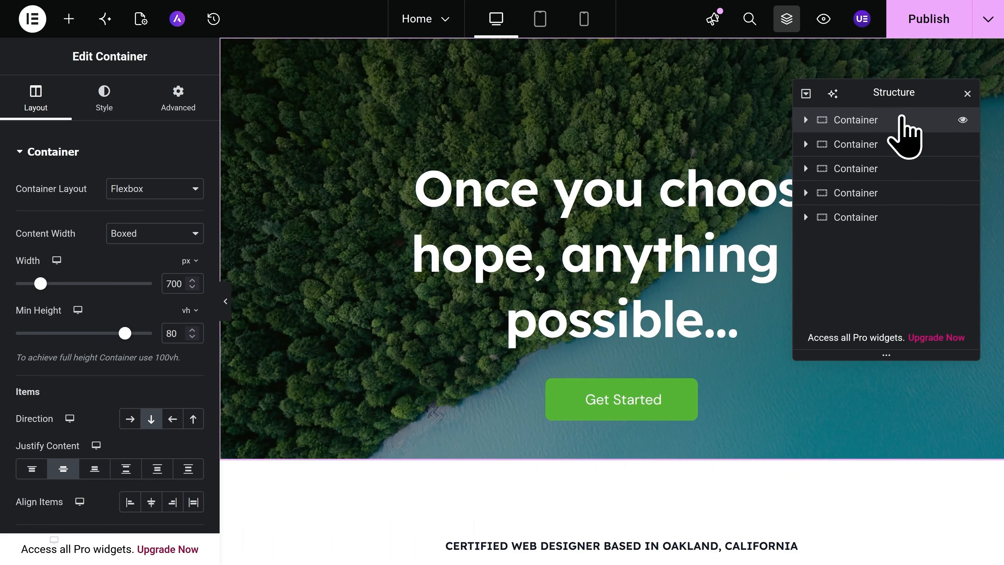
Reposition the Structure panel, toggle its visibility, and leave it hidden
mouse_move(927, 99)
mouse_down()
mouse_move(870, 128)
mouse_move(925, 145)
mouse_move(939, 98)
mouse_up()
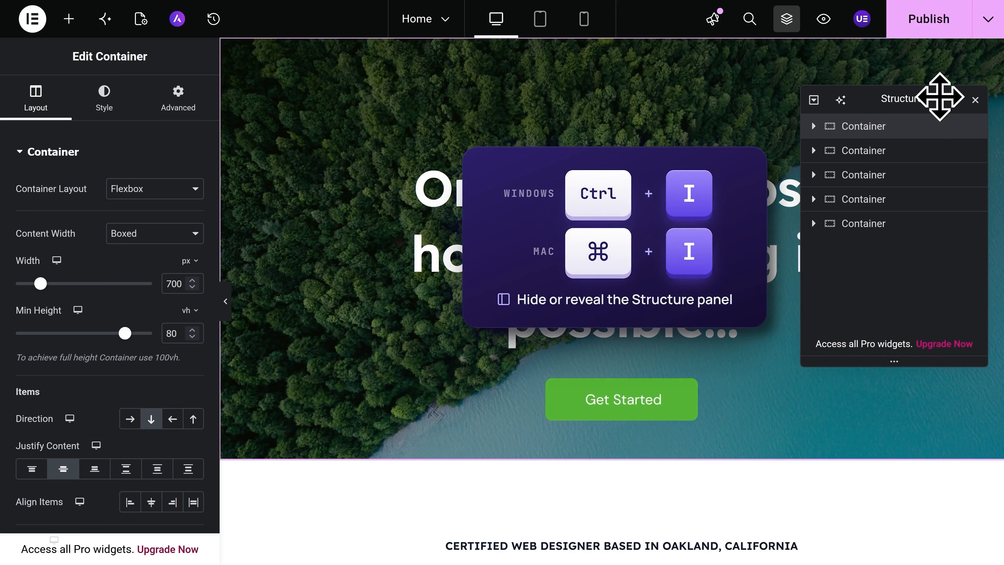
key(ctrl+i)
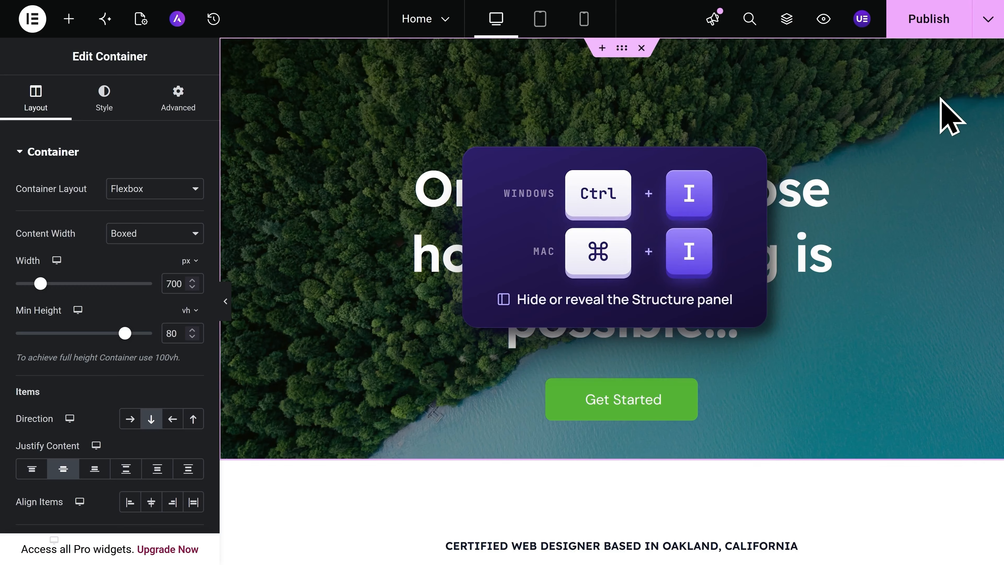
key(ctrl+i)
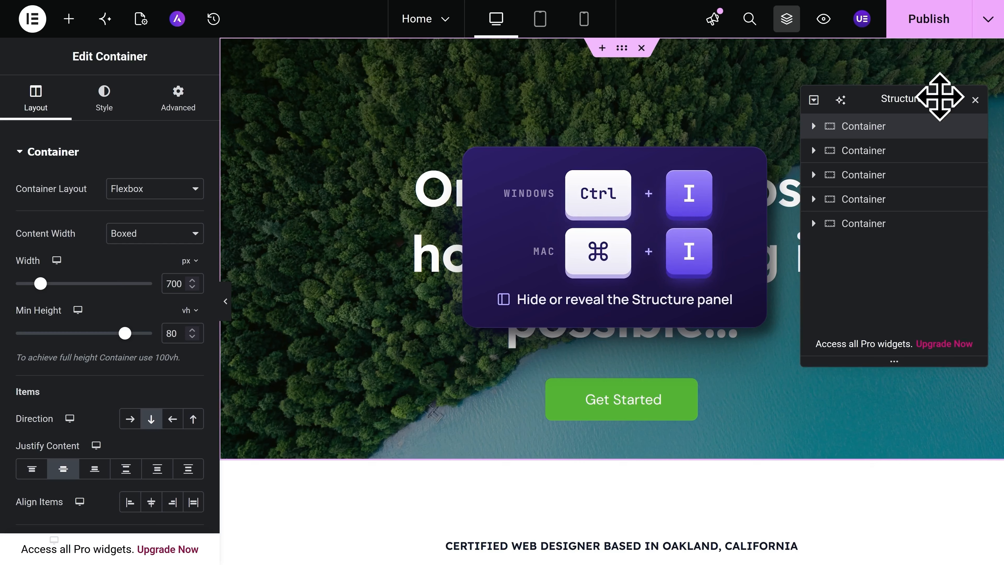
key(ctrl+i)
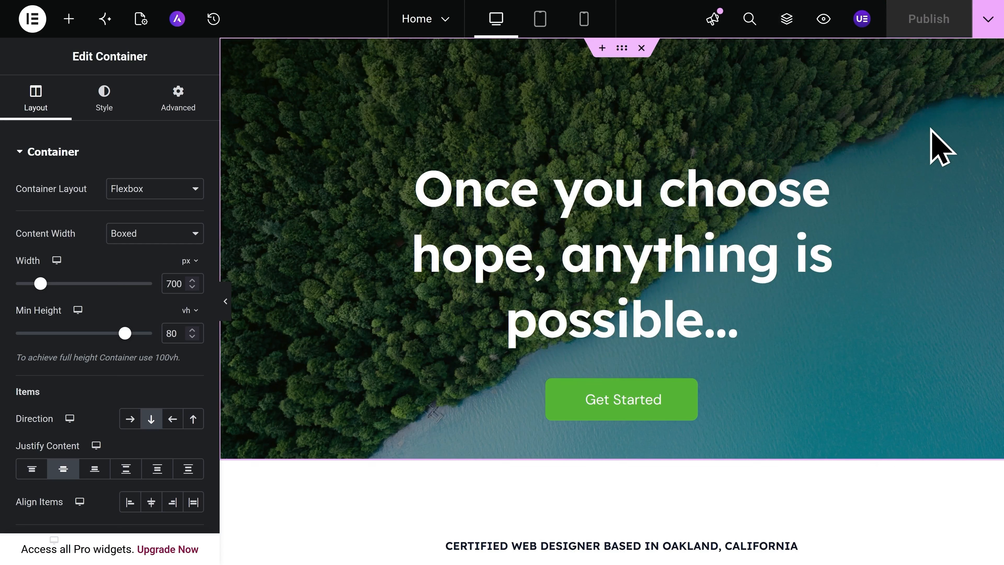
Replace the hero heading's text with "Welcome to my website!"
click(730, 262)
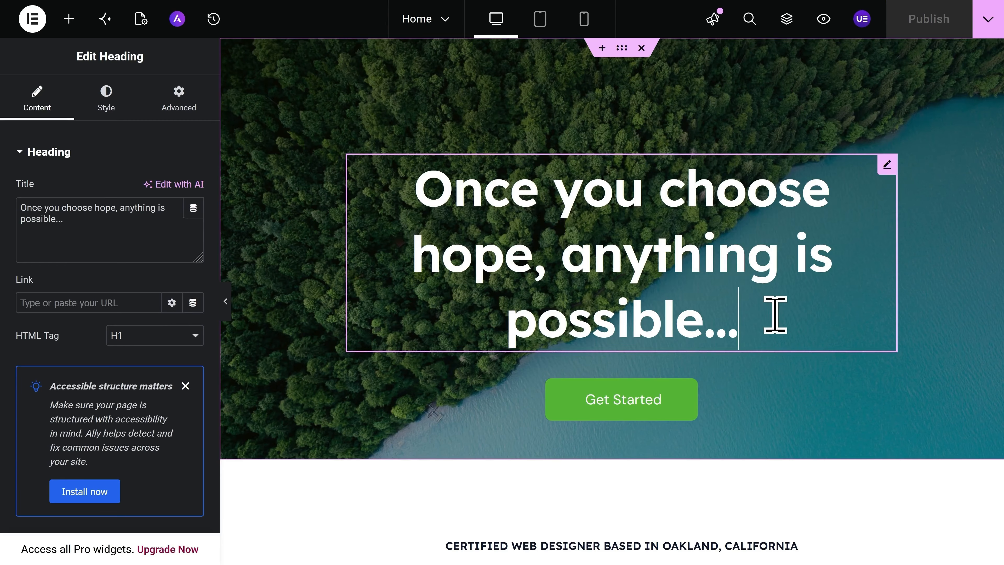
key(ctrl+a)
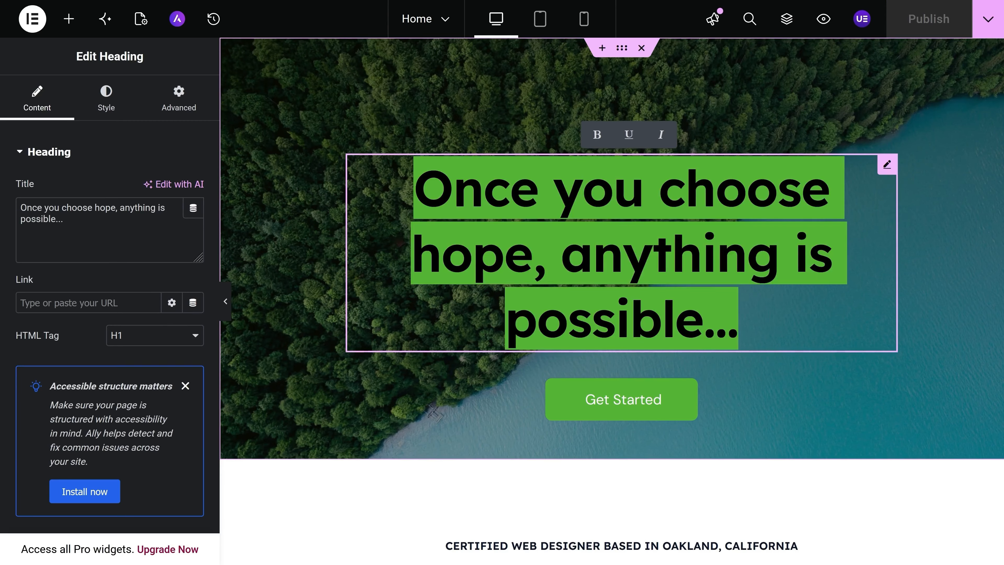
click(94, 228)
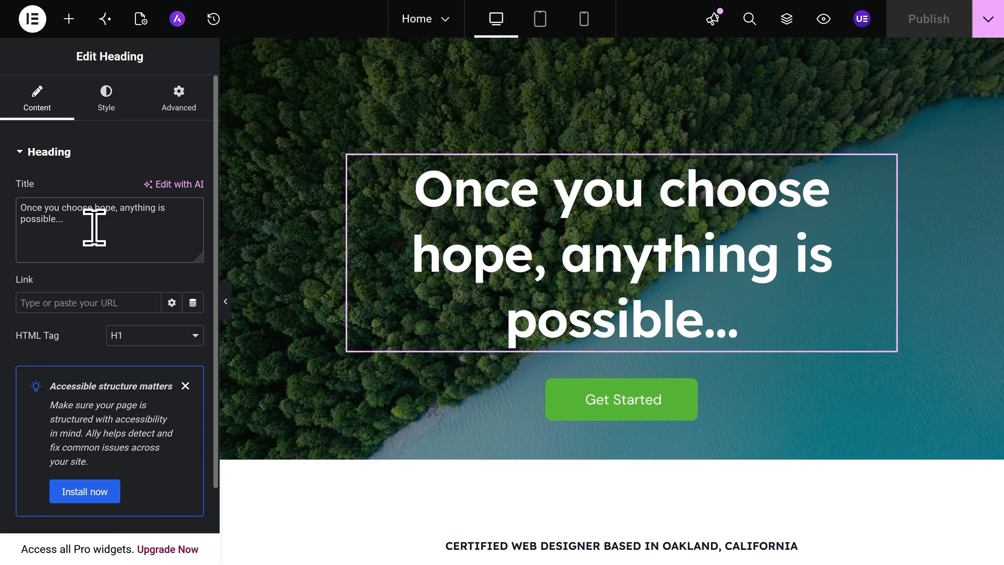
key(ctrl+a)
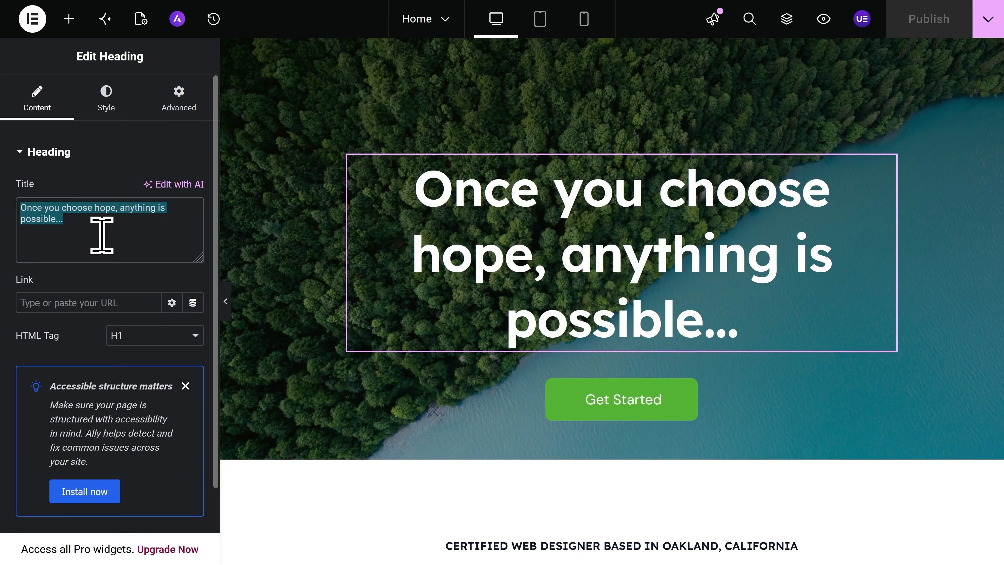
text(Welcome to my )
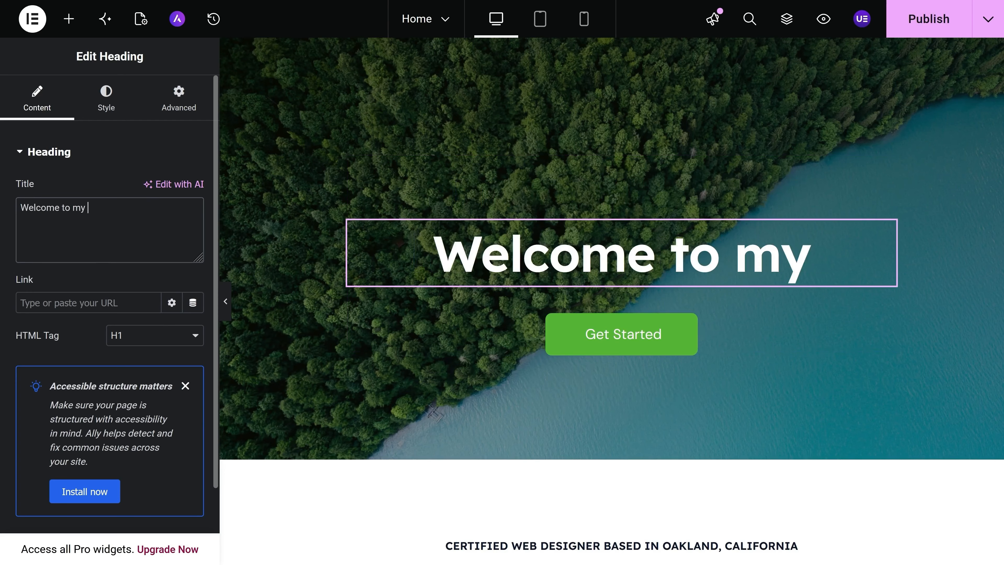
text(website!)
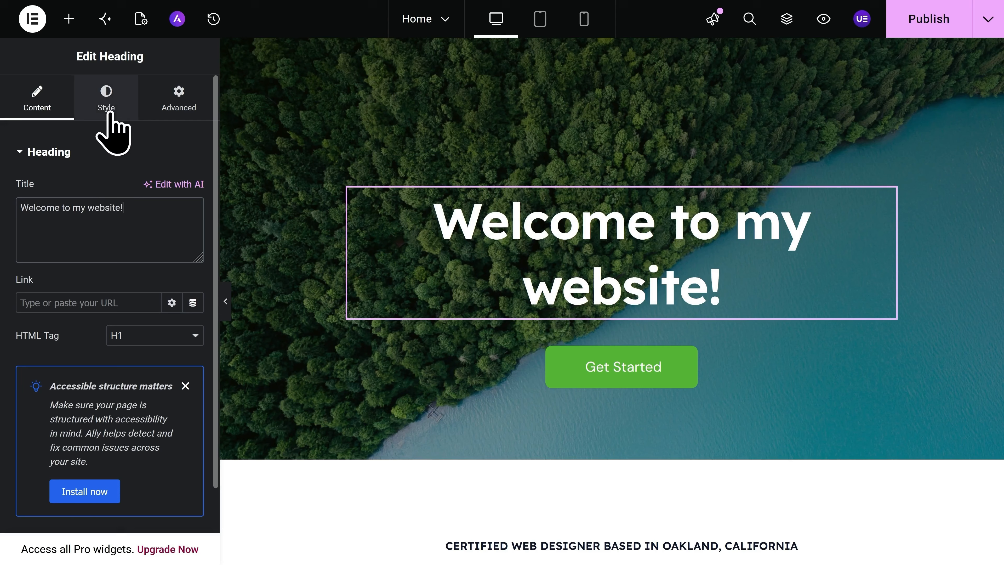
Set the hero heading's text color to #FF0000 and undo the color change
click(106, 103)
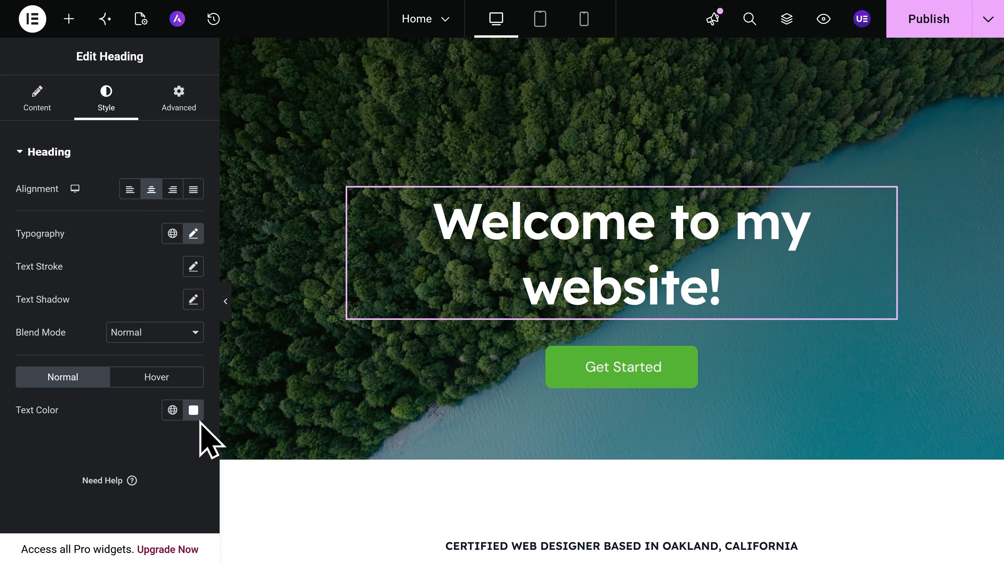
click(193, 411)
text(#FF0000)
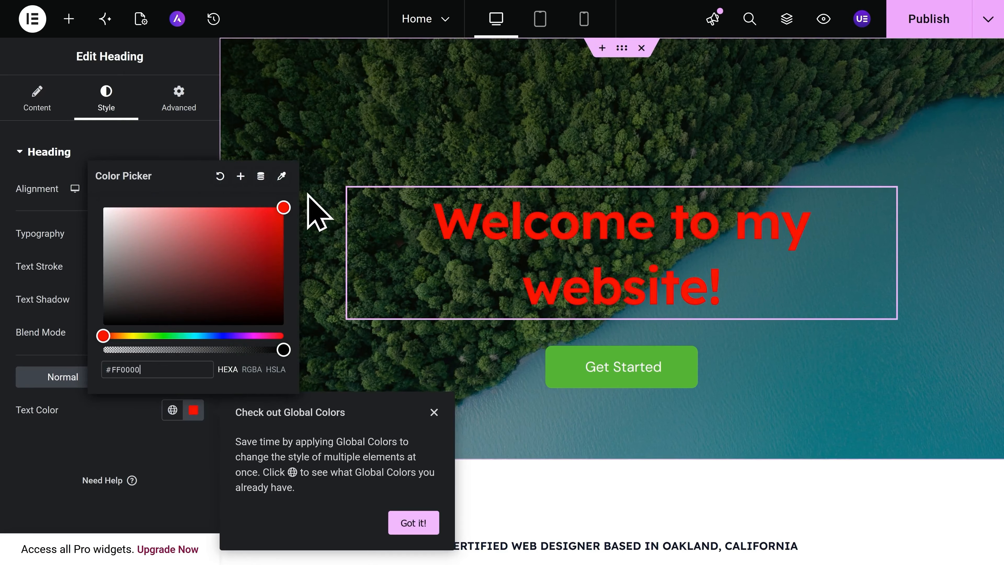
key(Escape)
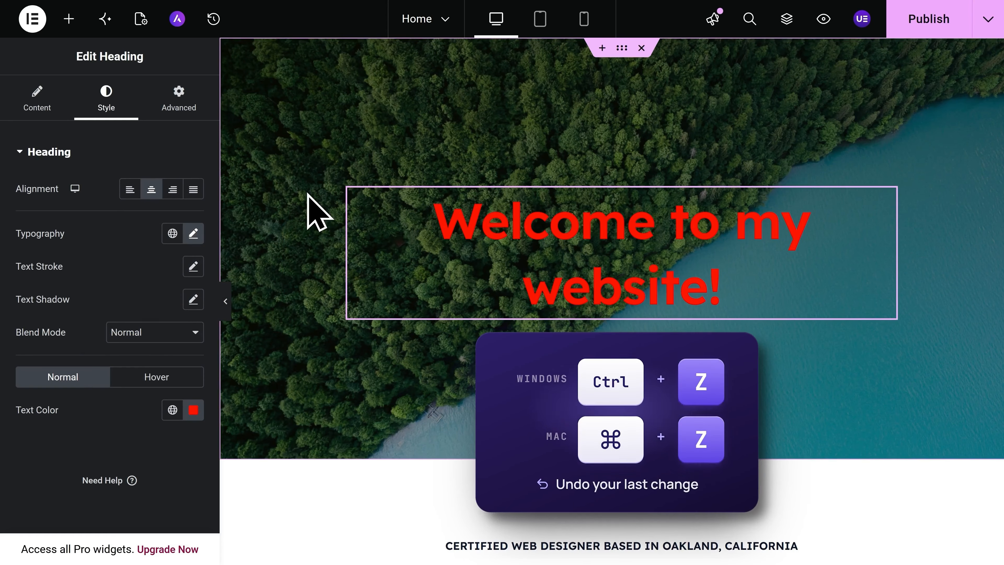
key(ctrl+z)
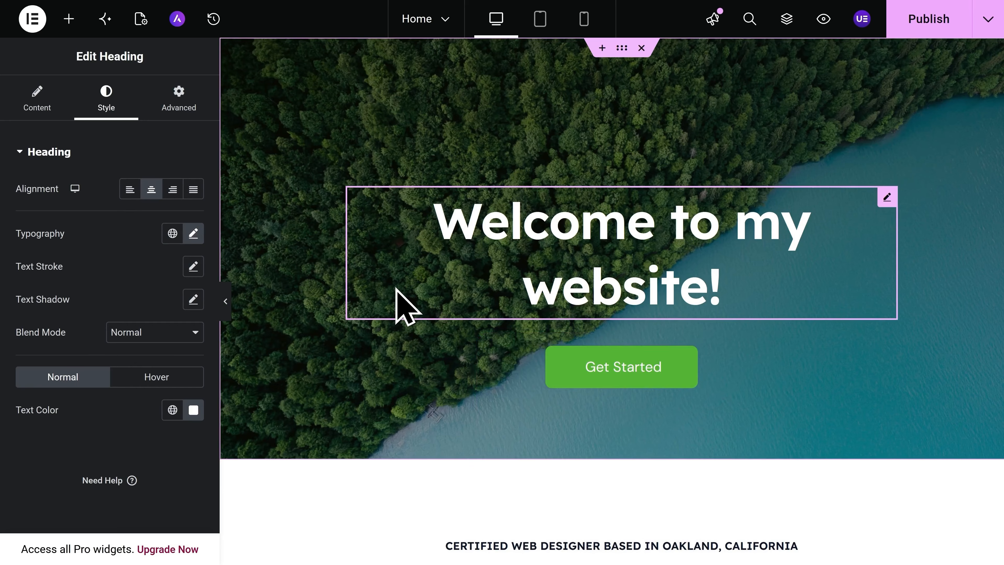
Replace the mountain lake photo in the welcome section with an upload of Headshot-Edited.jpg and look through the image's style settings
scroll(395, 293, down, 20)
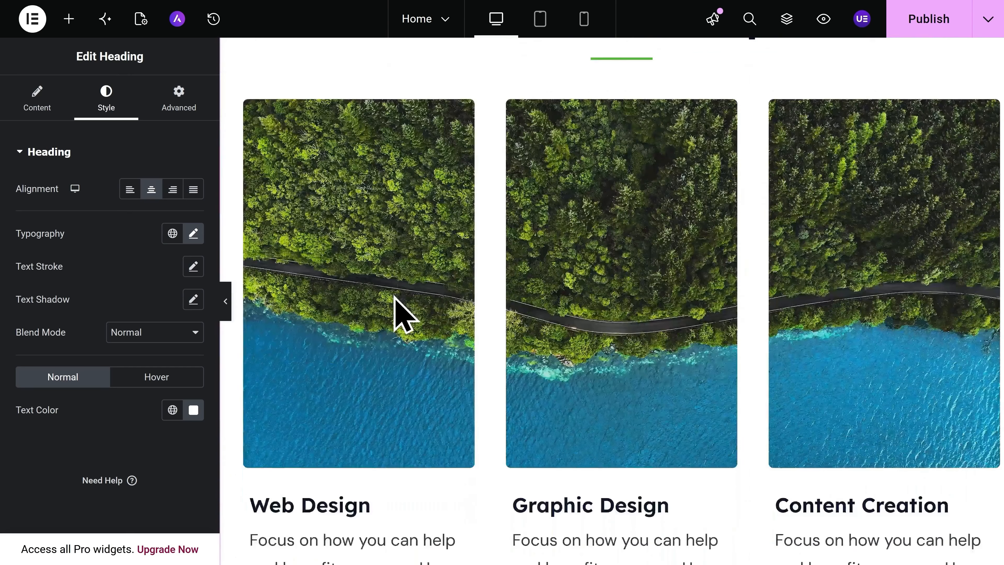
scroll(395, 305, down, 15)
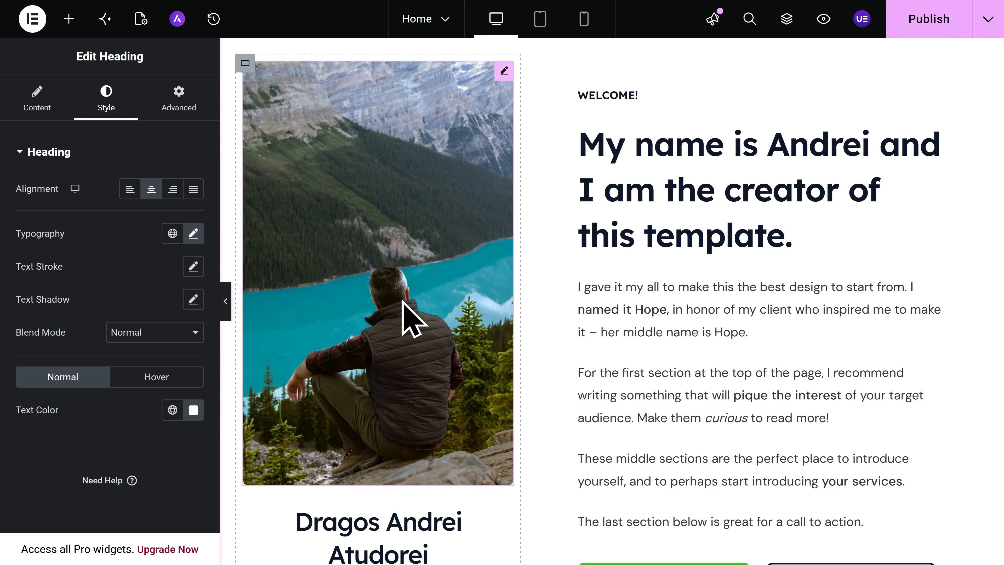
click(402, 302)
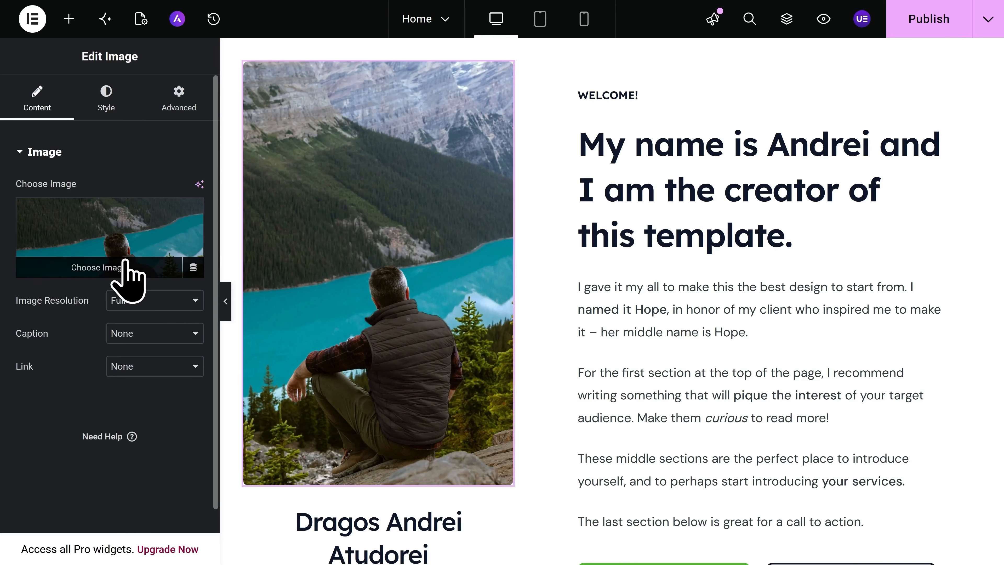
click(108, 273)
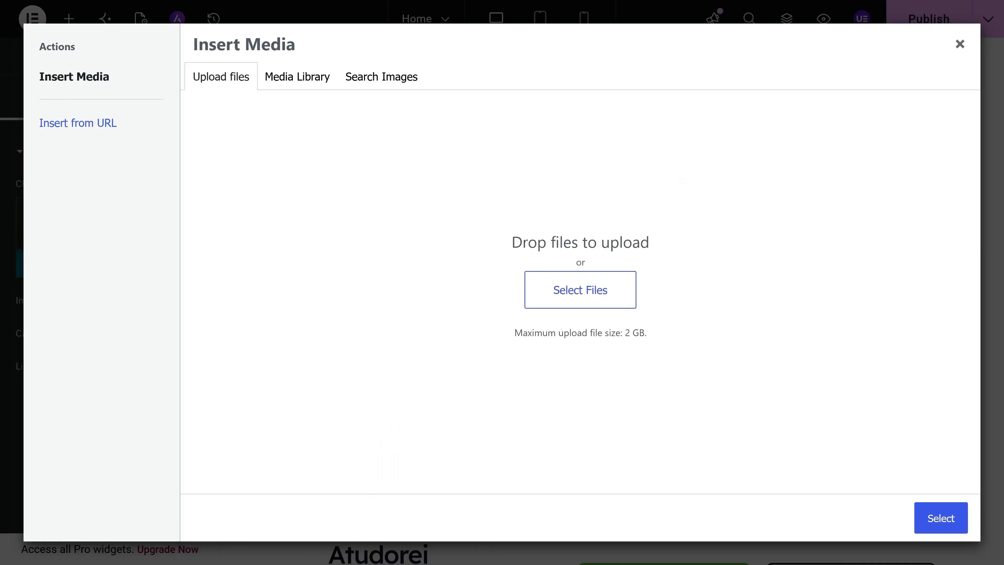
drag(24, 356, 510, 280)
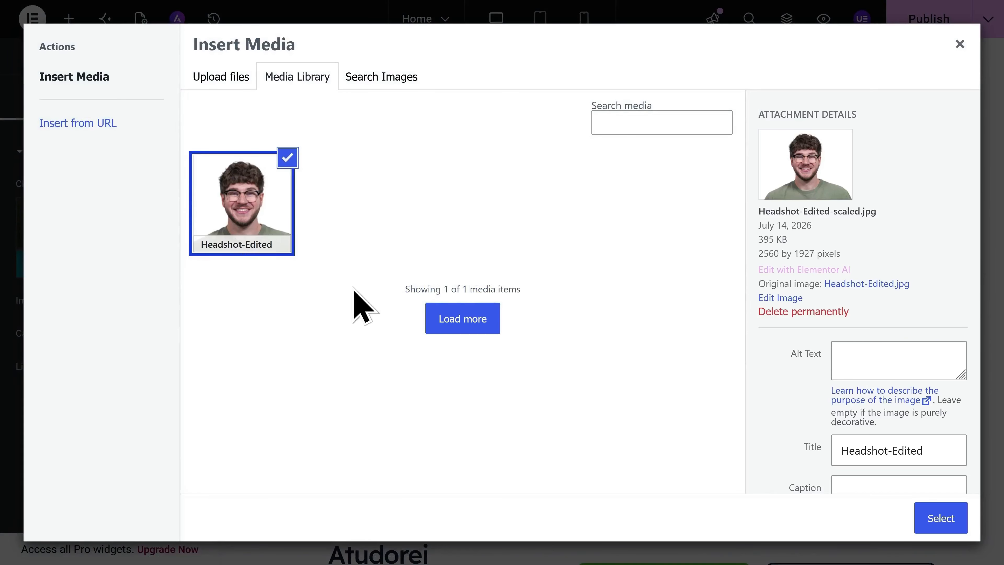
click(941, 523)
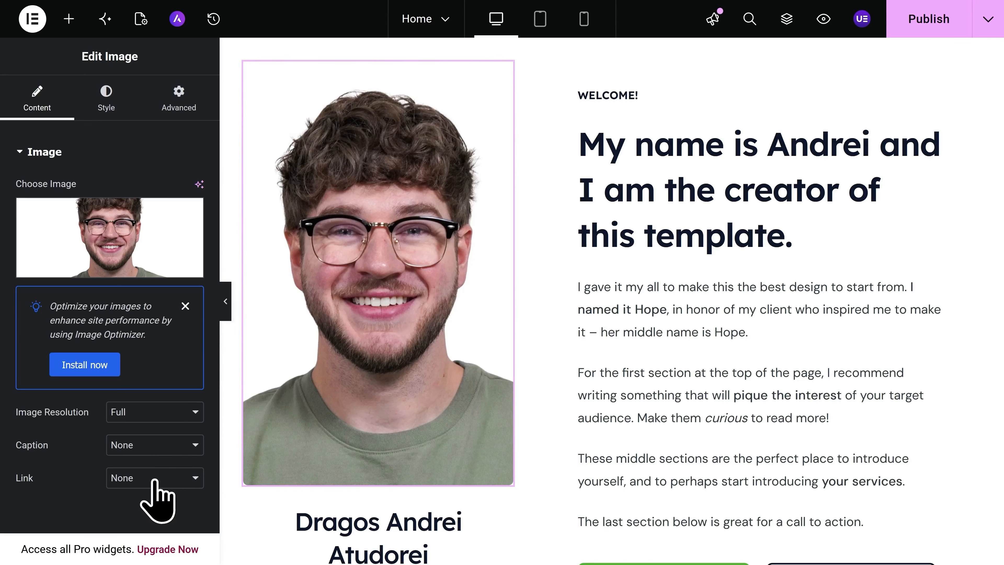
click(107, 102)
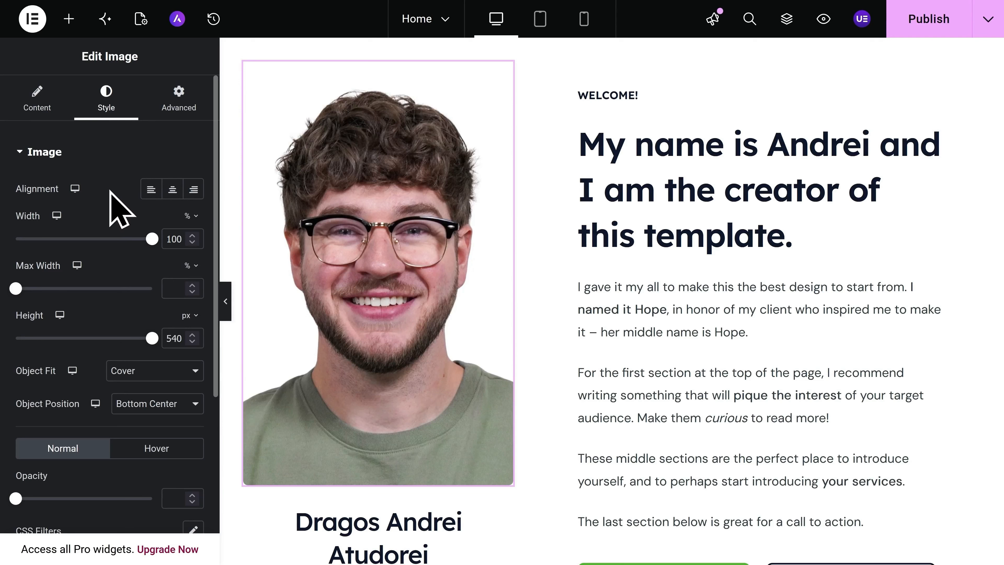
scroll(118, 209, down, 2)
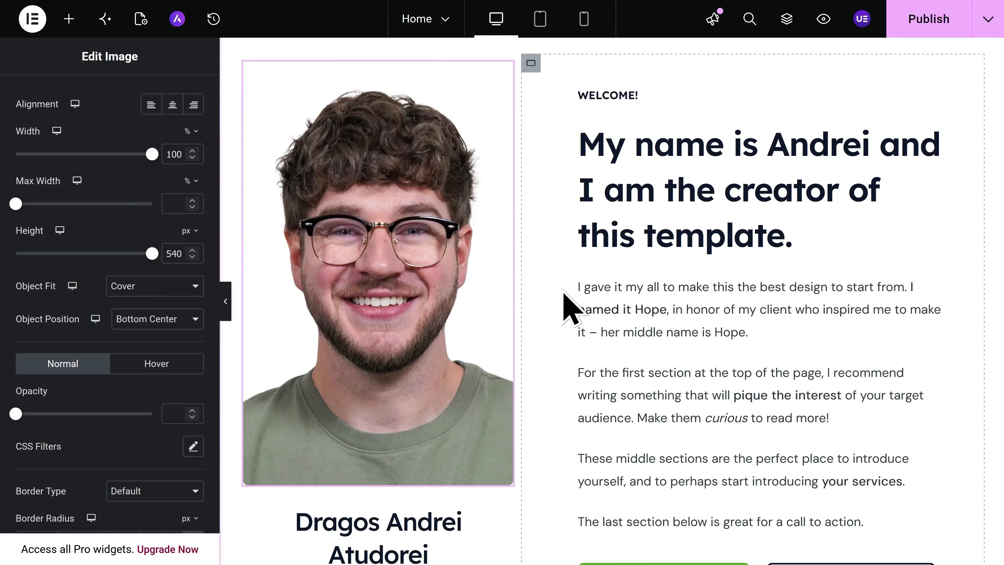
Change the hero section's button text to "Contact Me"
scroll(563, 295, up, 15)
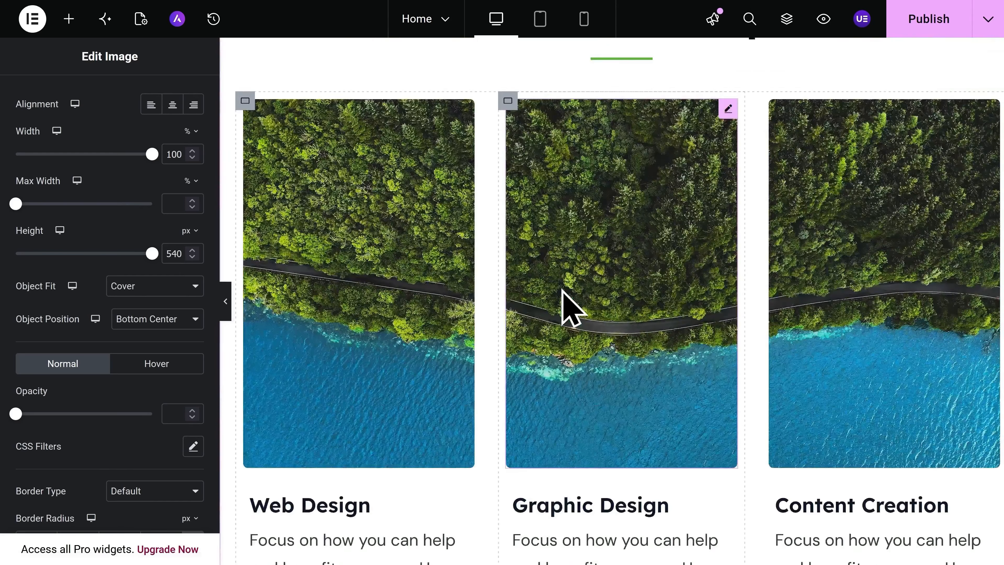
scroll(563, 295, up, 10)
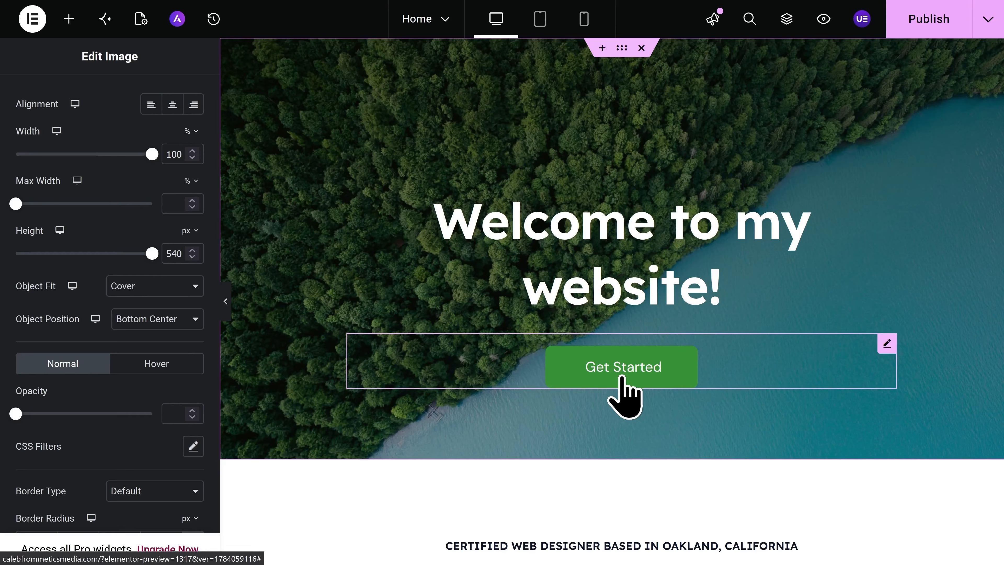
click(622, 377)
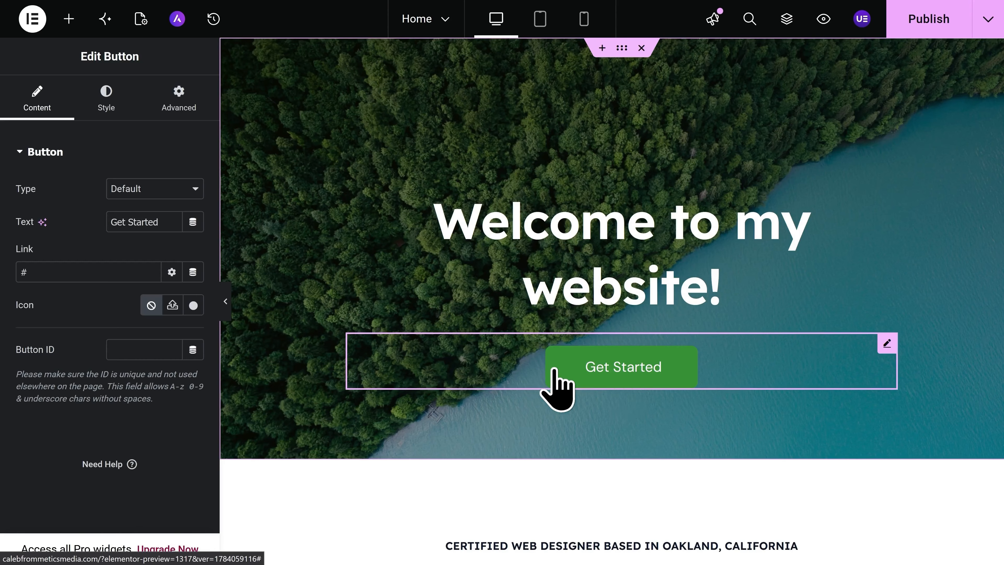
triple_click(167, 220)
text(Contact Me)
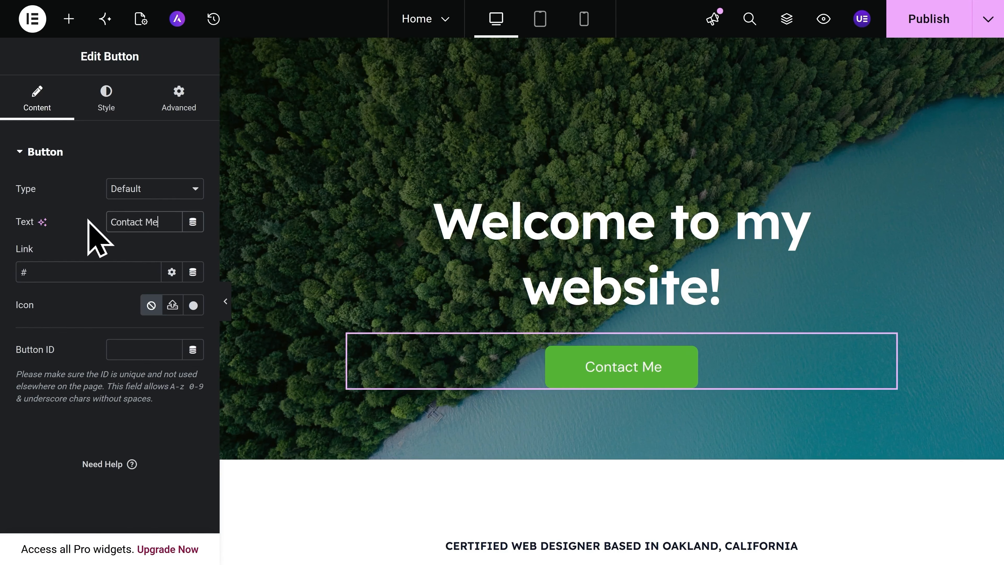
Link the hero section's Contact Me button to the site's Contact page and open the button's style settings
click(51, 268)
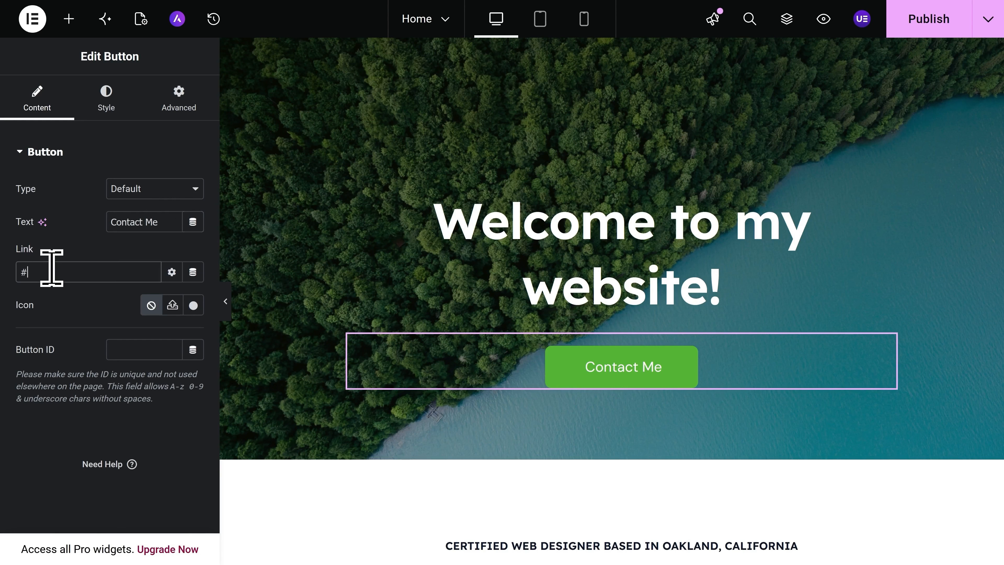
double_click(52, 268)
key(BackSpace)
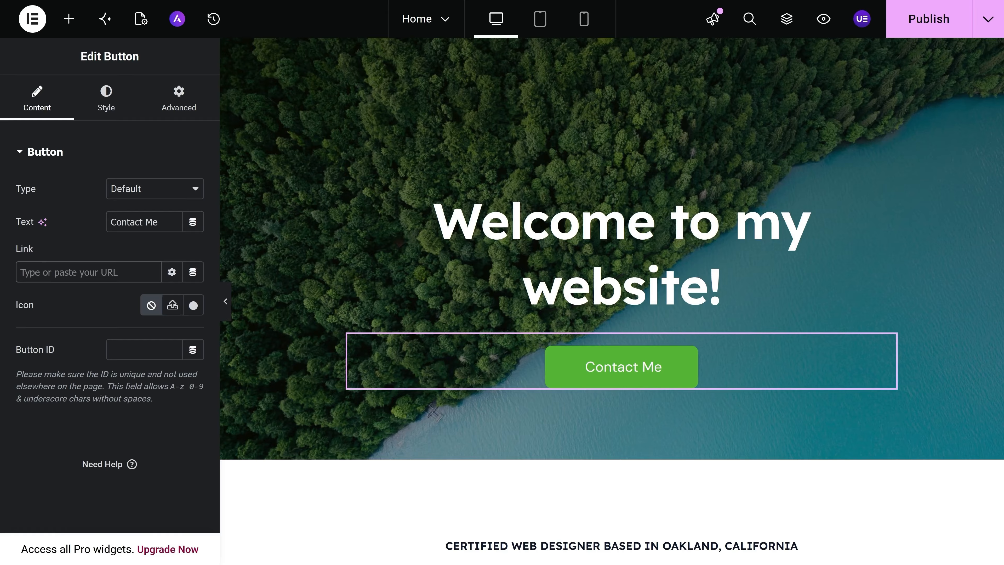
text(Contact)
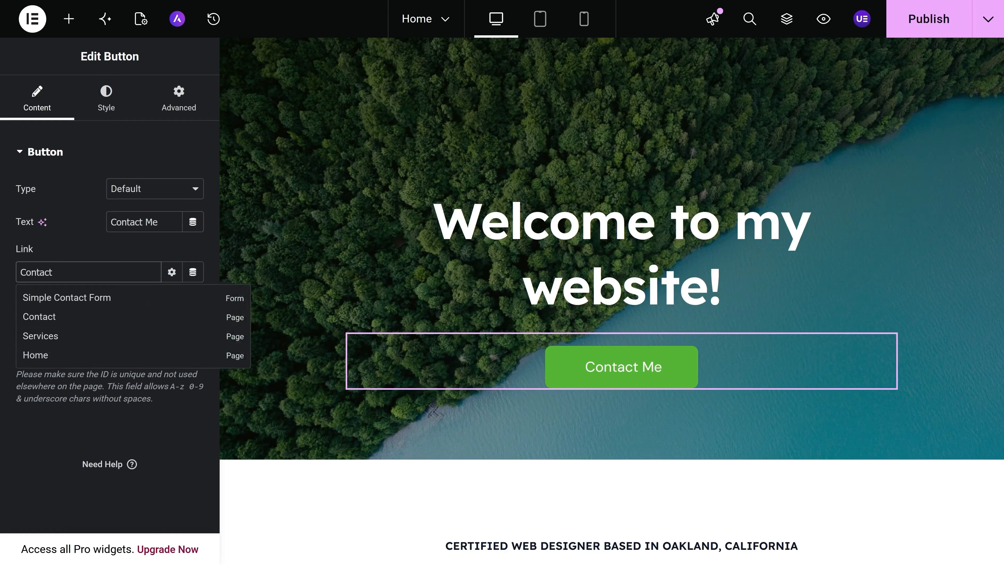
click(61, 318)
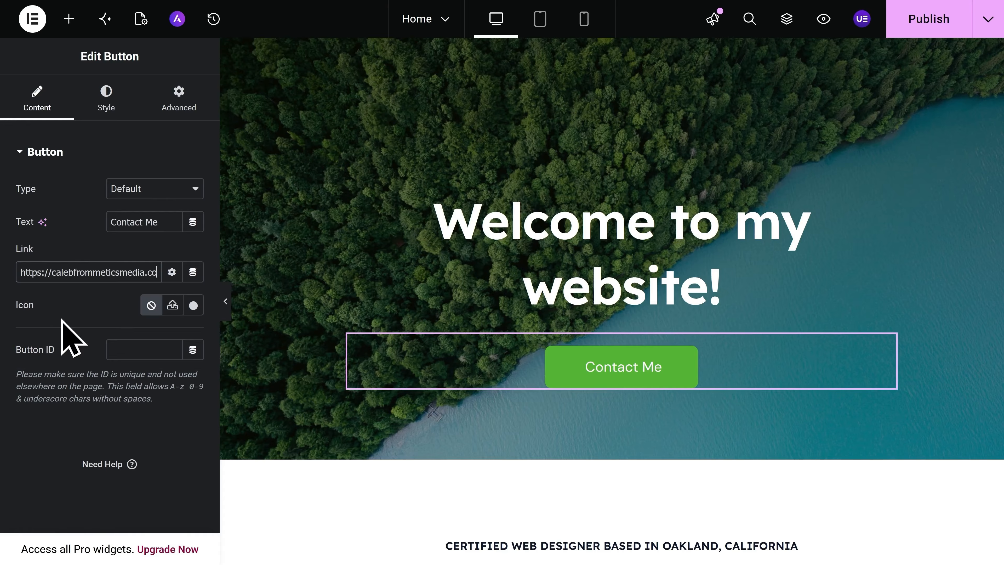
click(107, 114)
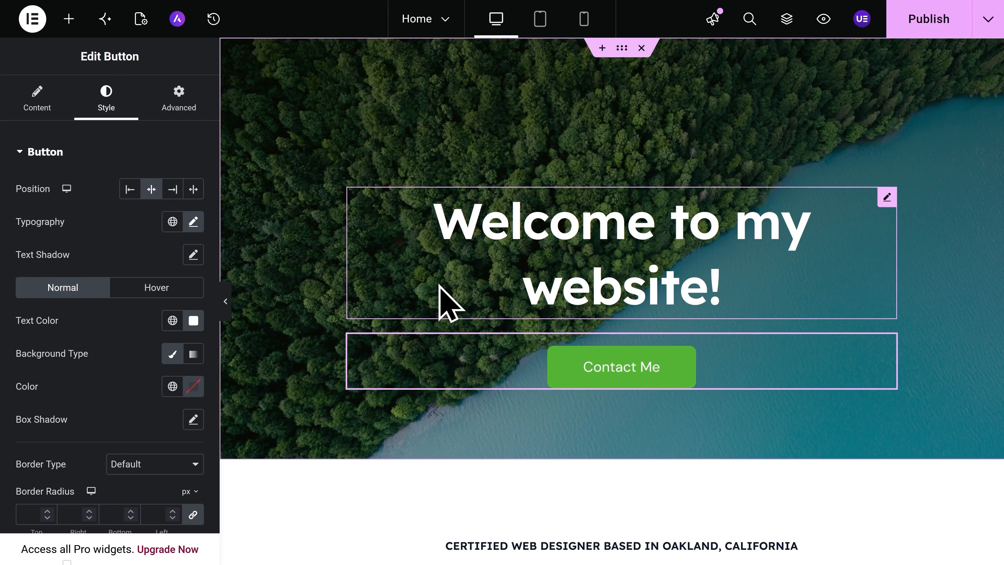
Insert a Text Editor widget between the hero heading and the Contact Me button
click(70, 31)
scroll(112, 265, down, 5)
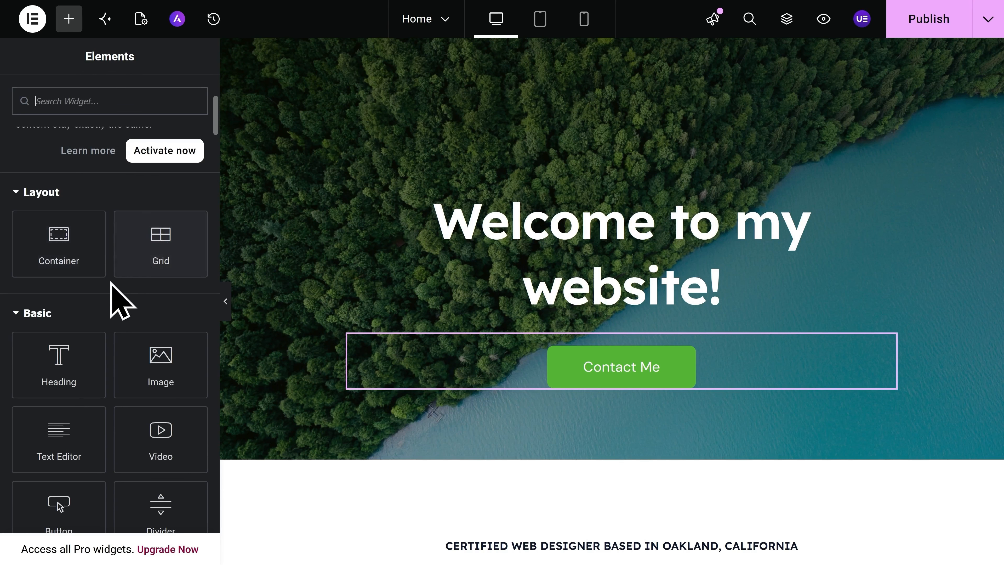
scroll(115, 293, down, 4)
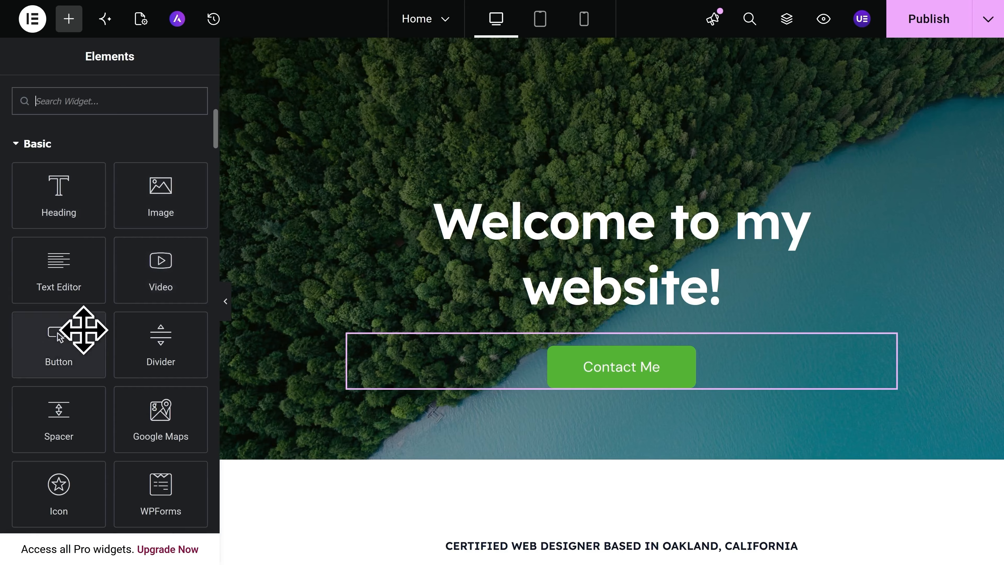
scroll(114, 308, down, 4)
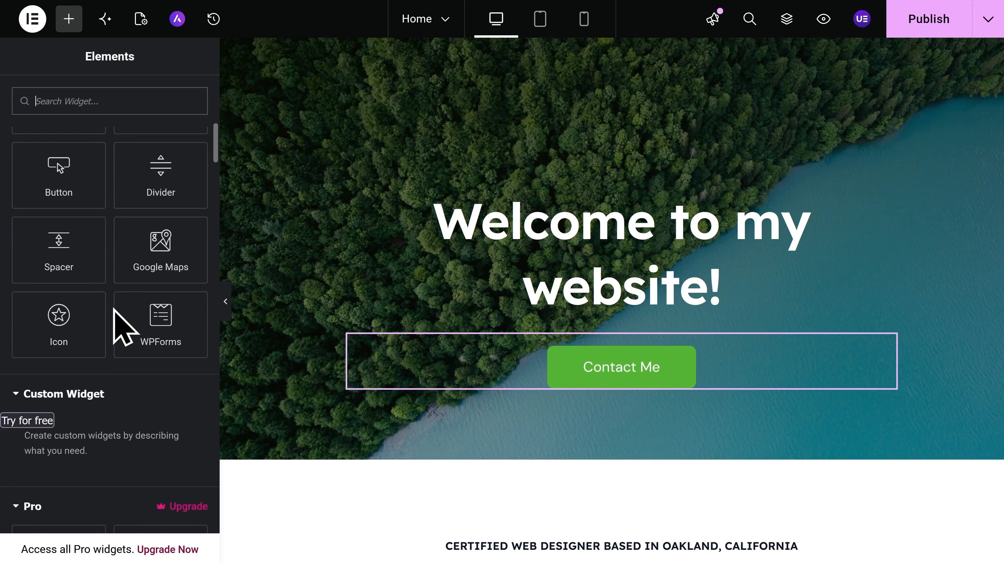
scroll(119, 324, up, 4)
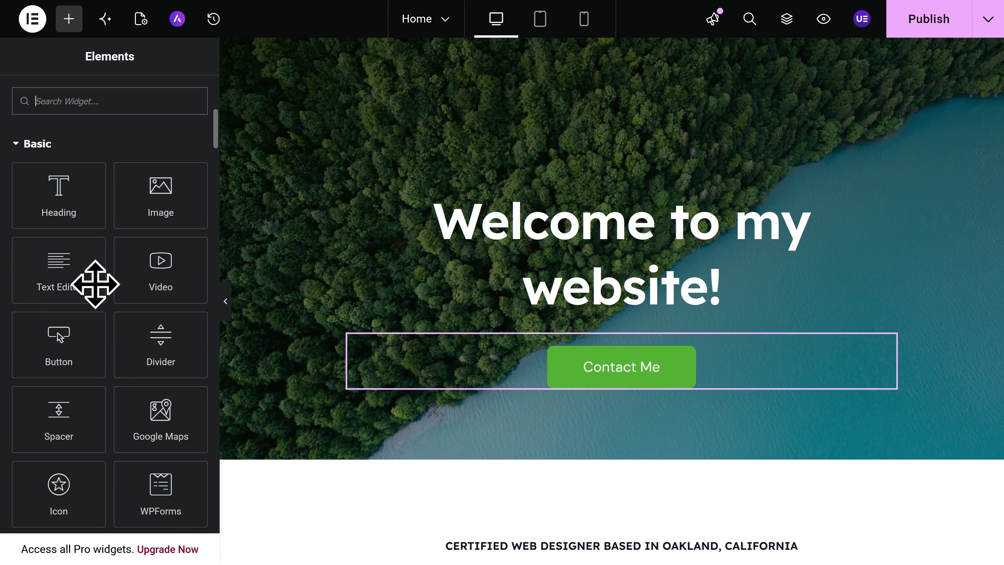
drag(72, 258, 541, 338)
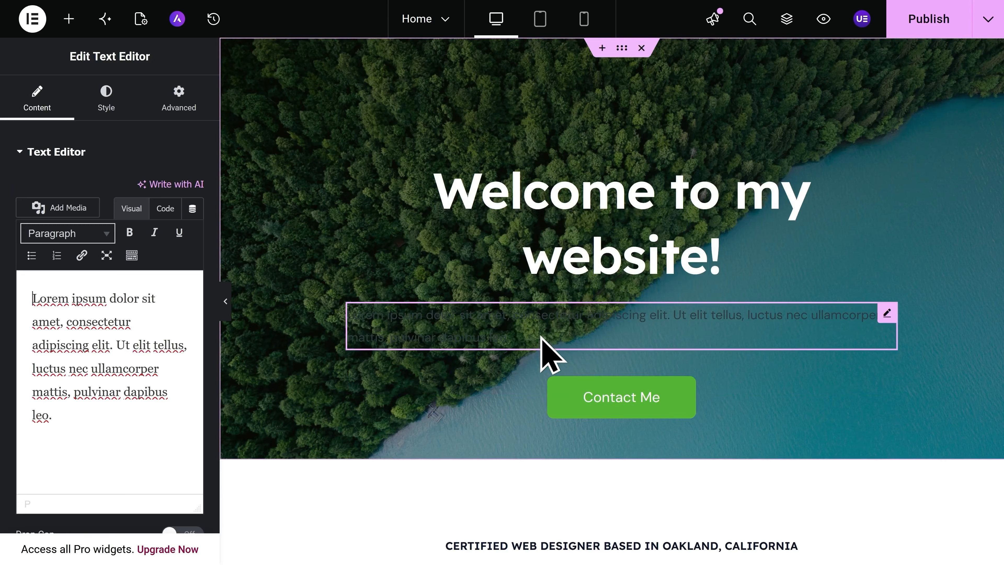
Delete the Text Editor widget from the hero section and try removing the whole hero section
right_click(540, 336)
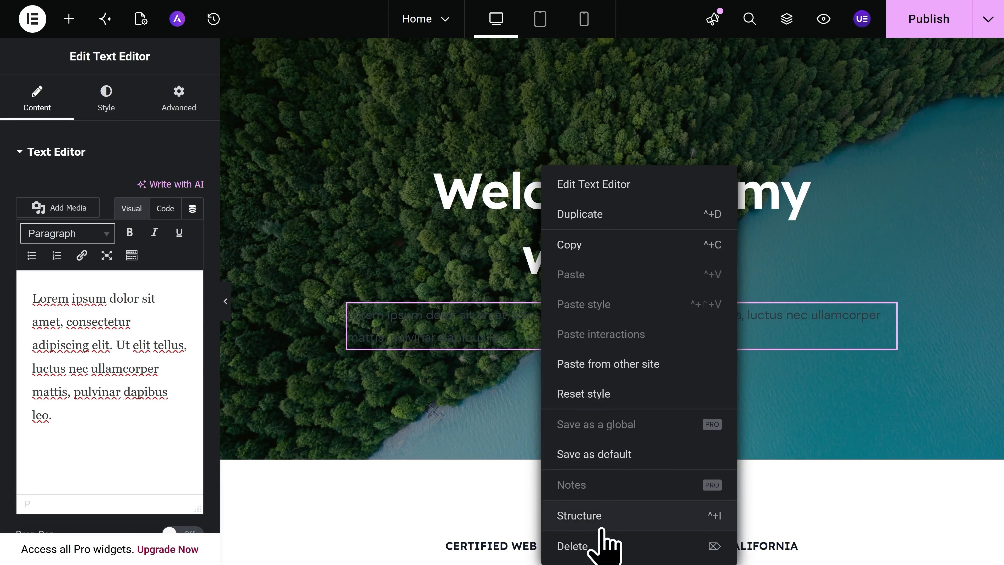
click(598, 542)
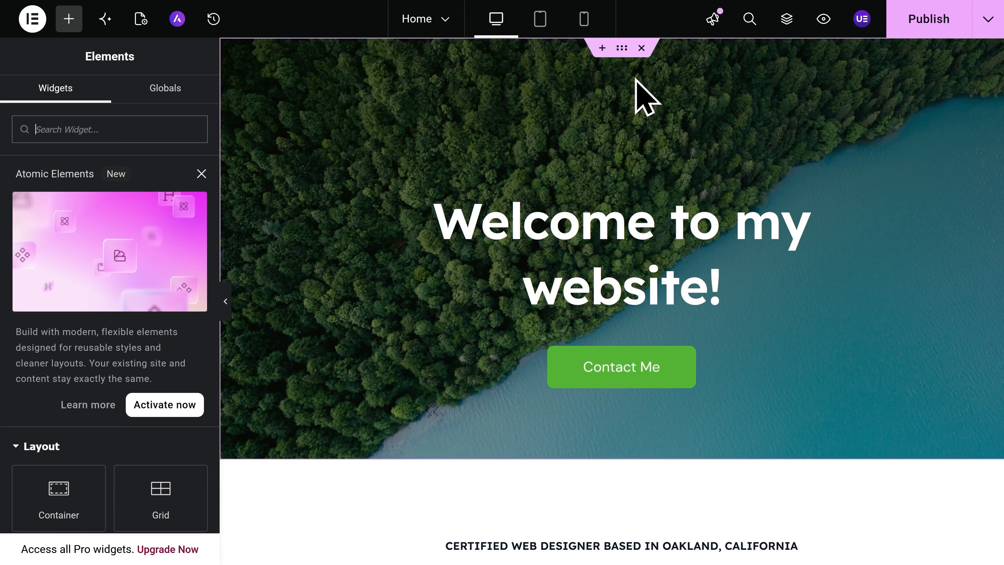
click(641, 48)
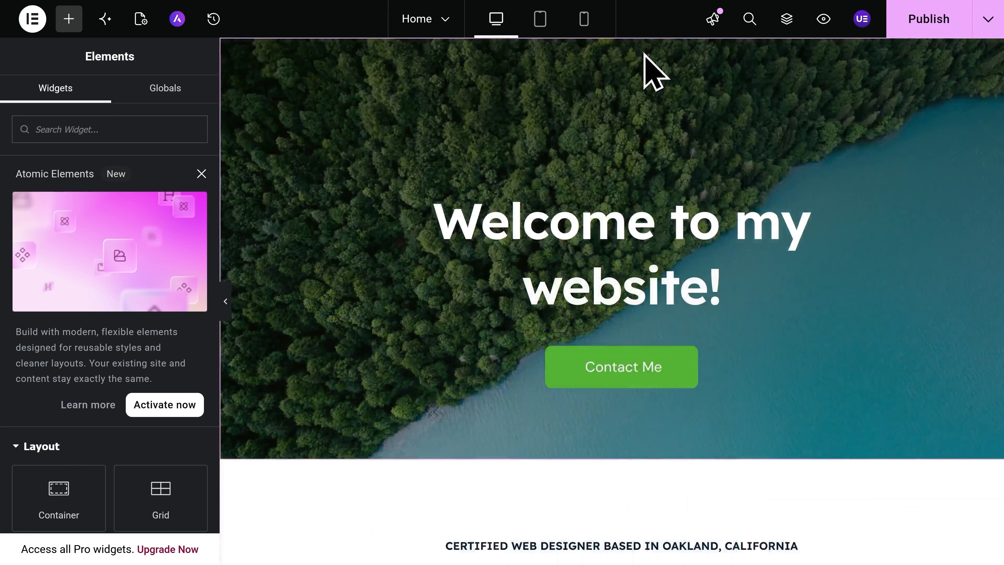
Check the home page in the tablet and mobile layouts and publish it
click(538, 20)
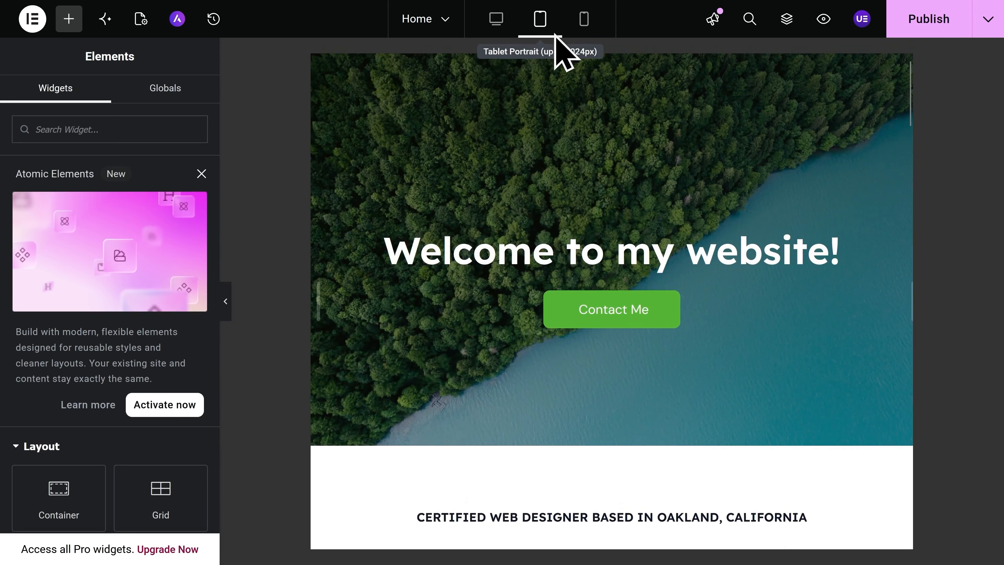
click(584, 20)
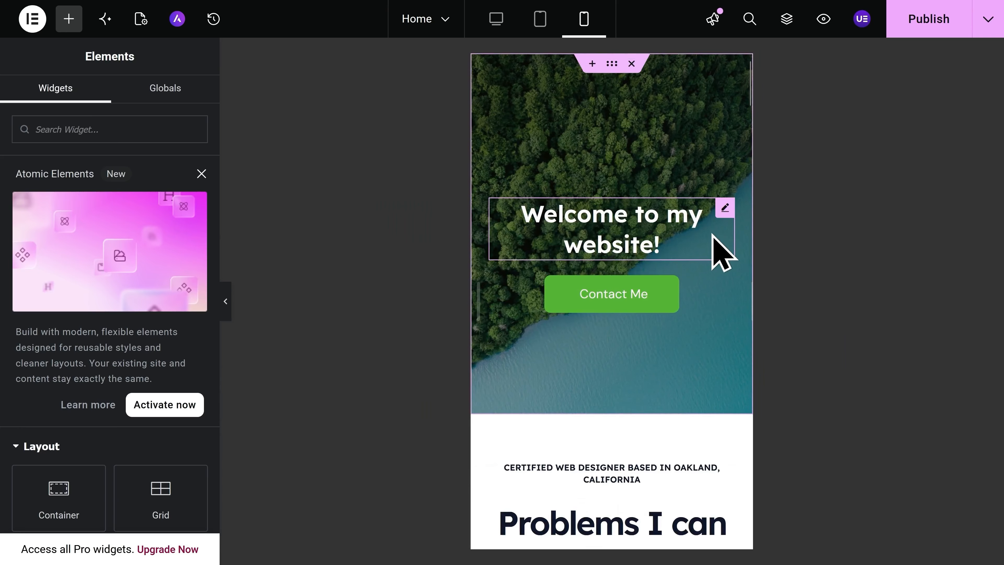
scroll(713, 247, down, 6)
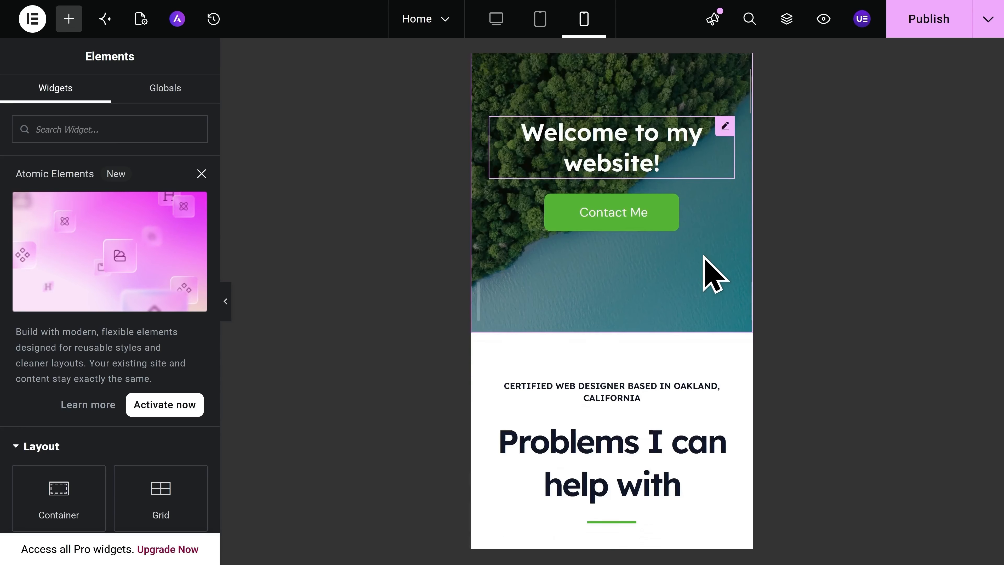
scroll(703, 258, down, 4)
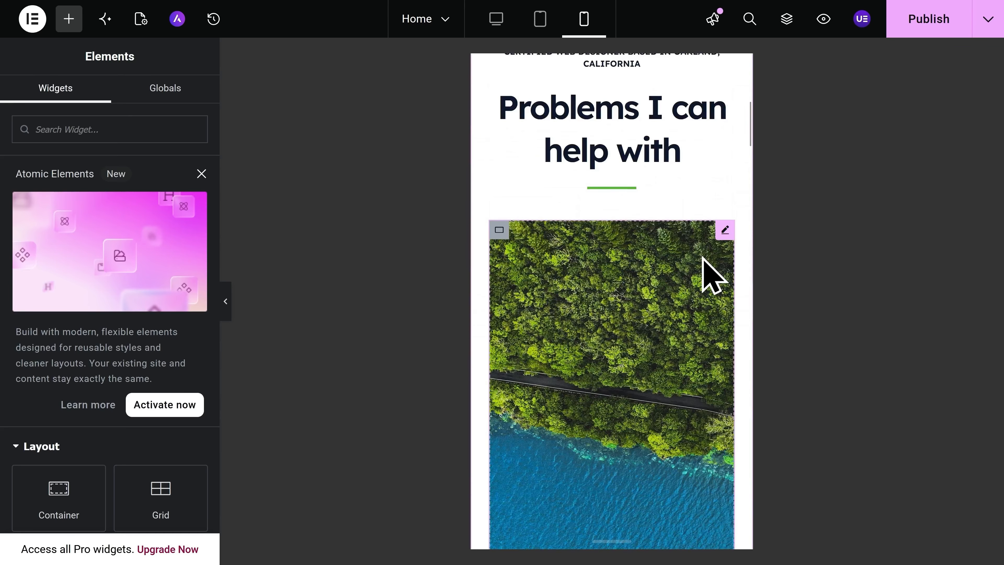
scroll(702, 258, up, 10)
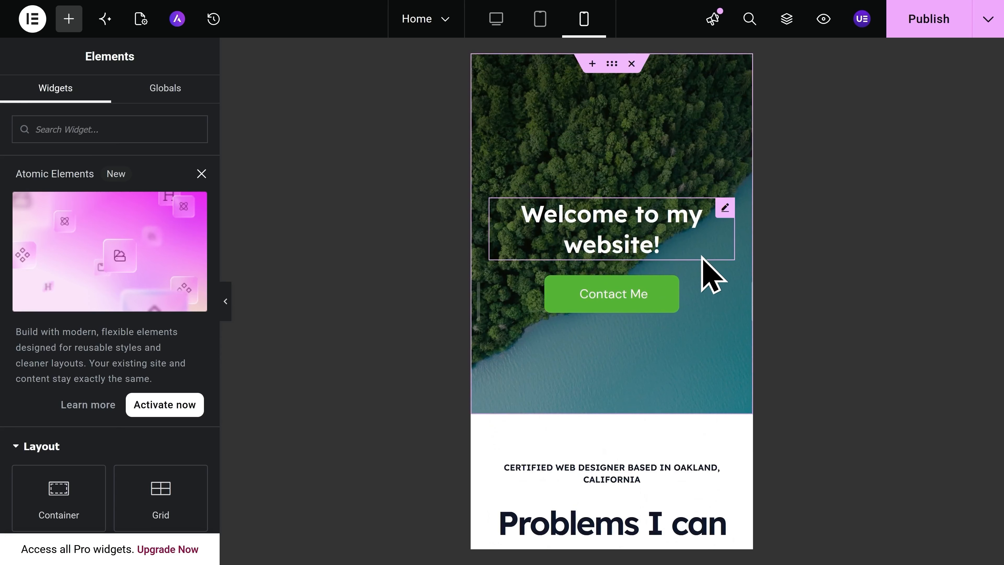
click(925, 31)
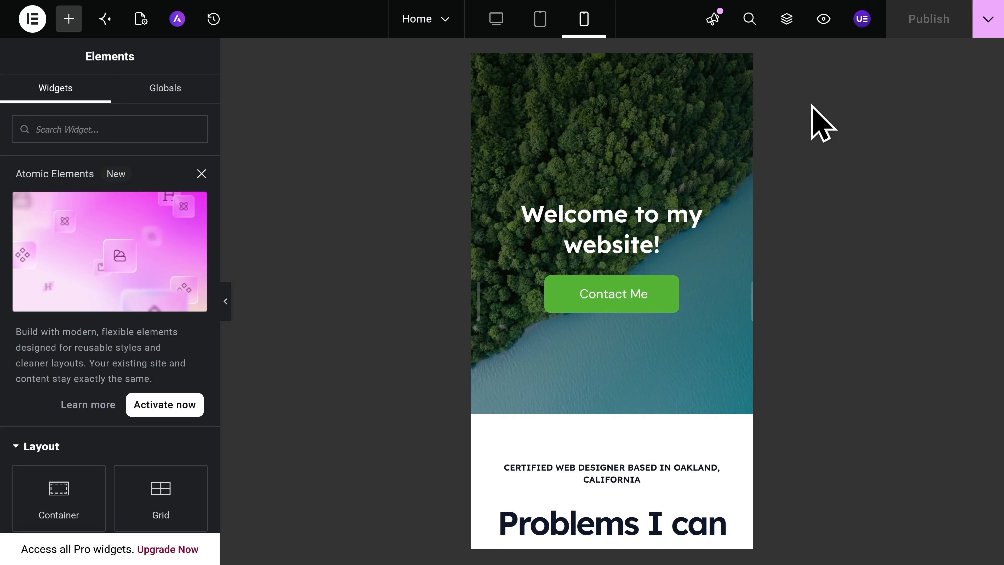
Create a new page and open the Starter Templates block library for its empty content area
click(424, 27)
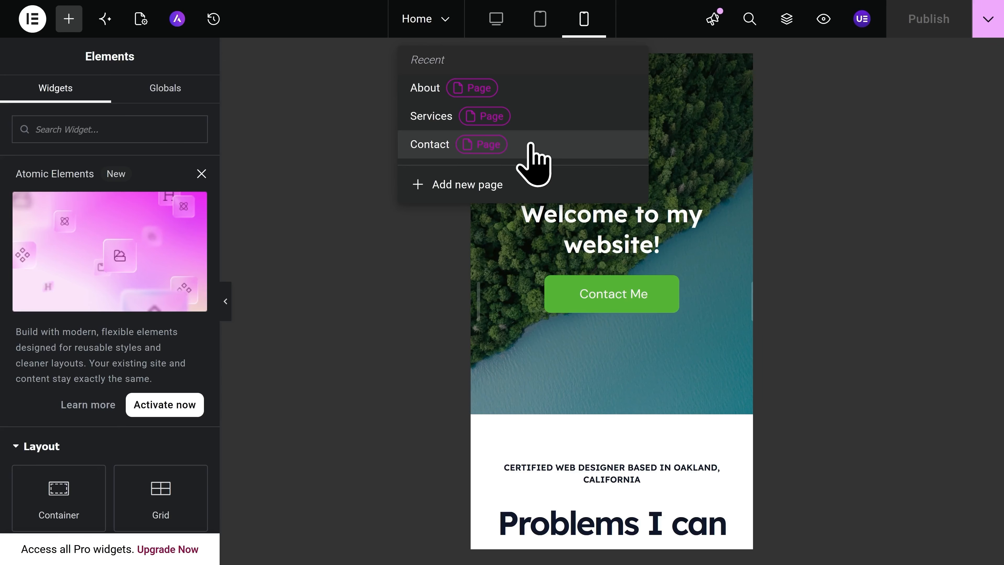
click(516, 185)
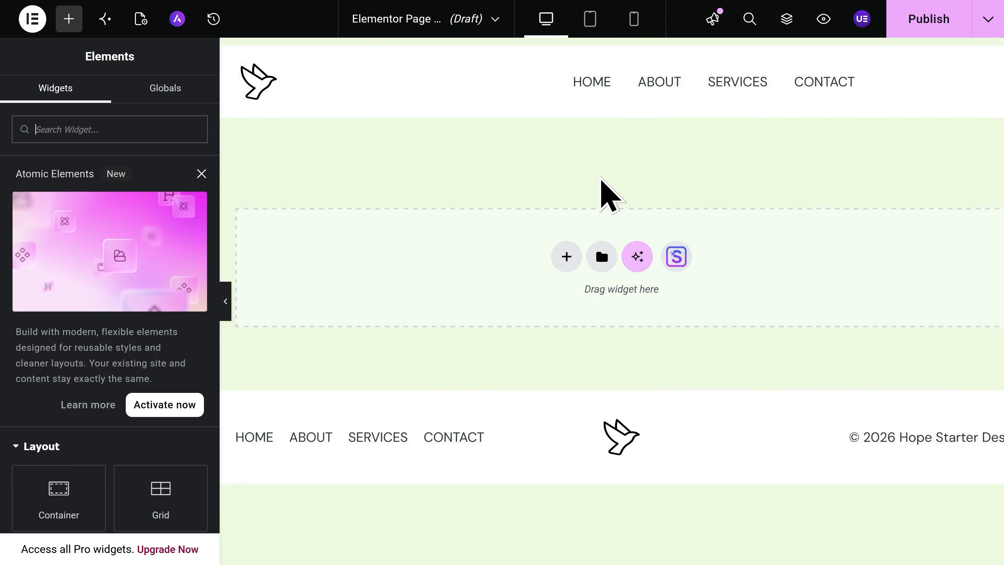
scroll(85, 298, down, 4)
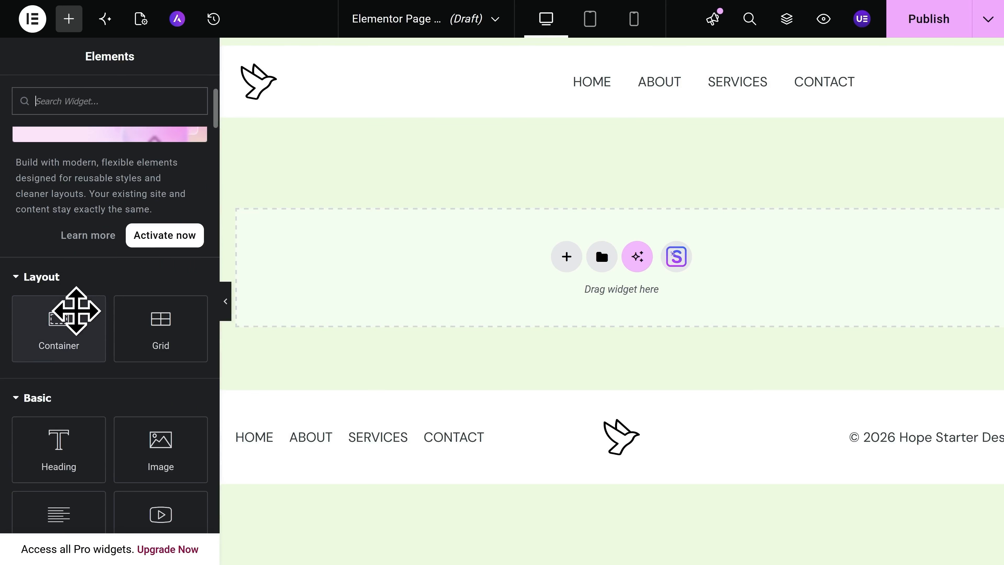
scroll(77, 320, down, 5)
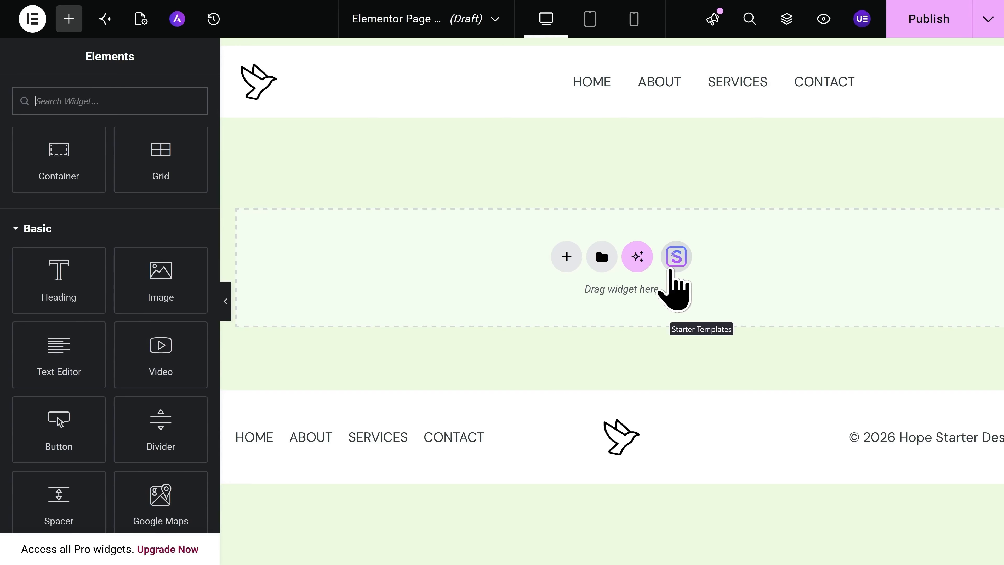
click(671, 271)
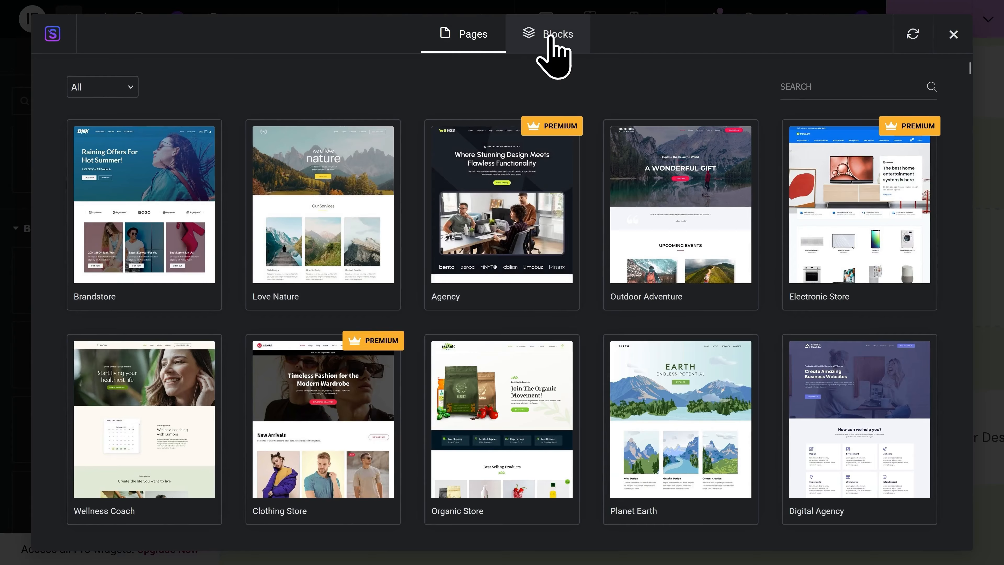
click(552, 51)
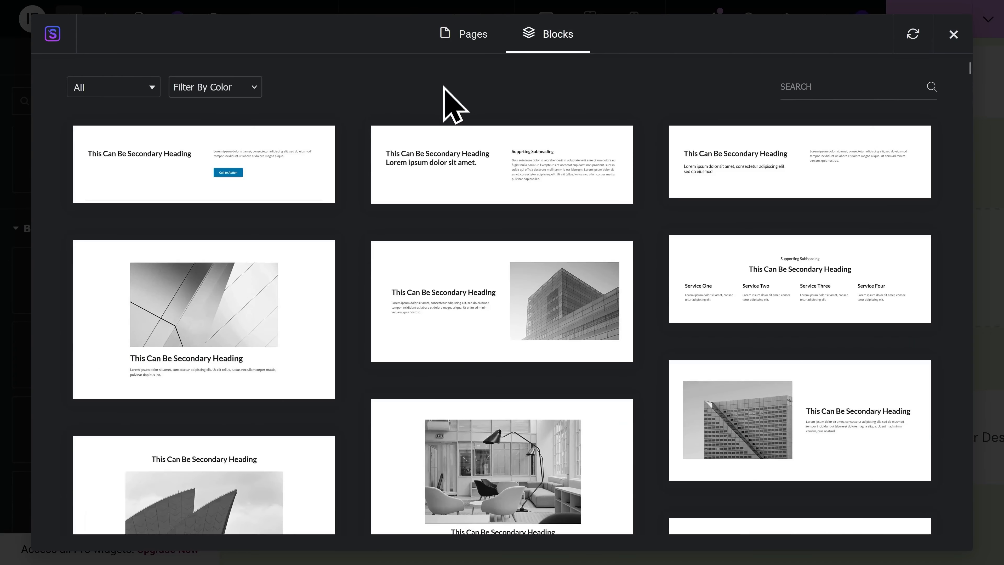
Filter the blocks by FAQ and import the centered Frequently Asked Questions block with a single accordion on a white background
click(131, 95)
scroll(131, 167, down, 3)
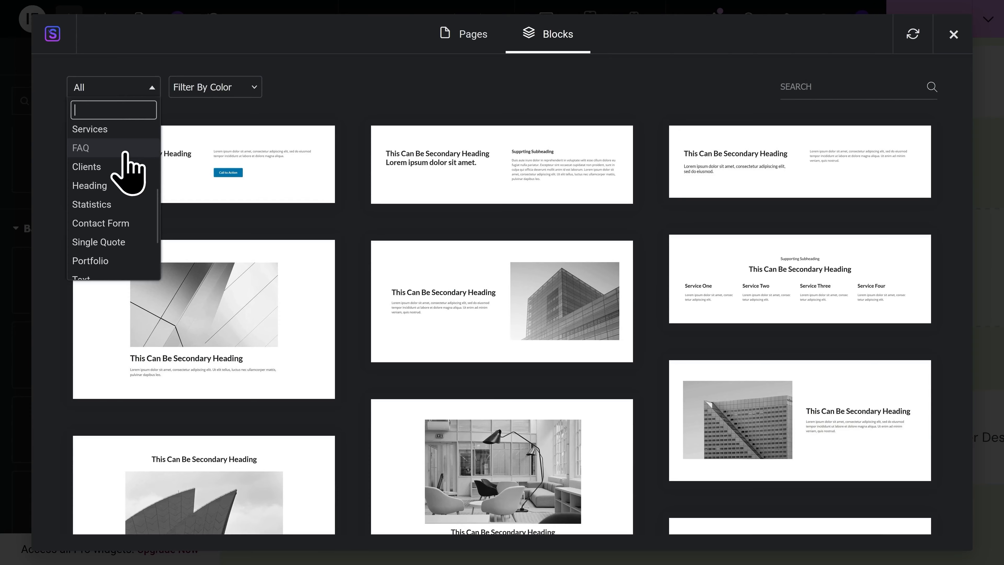
click(98, 154)
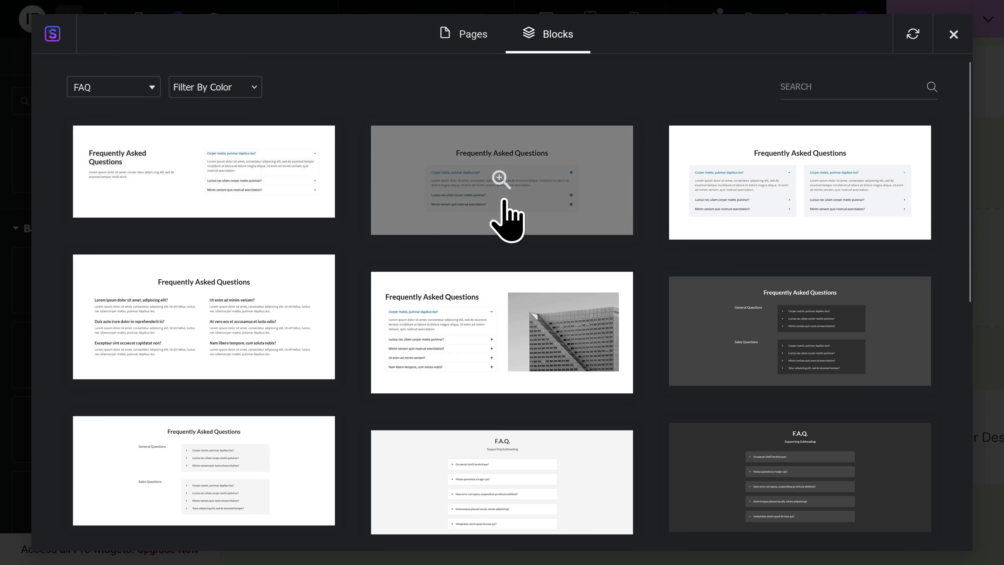
click(505, 199)
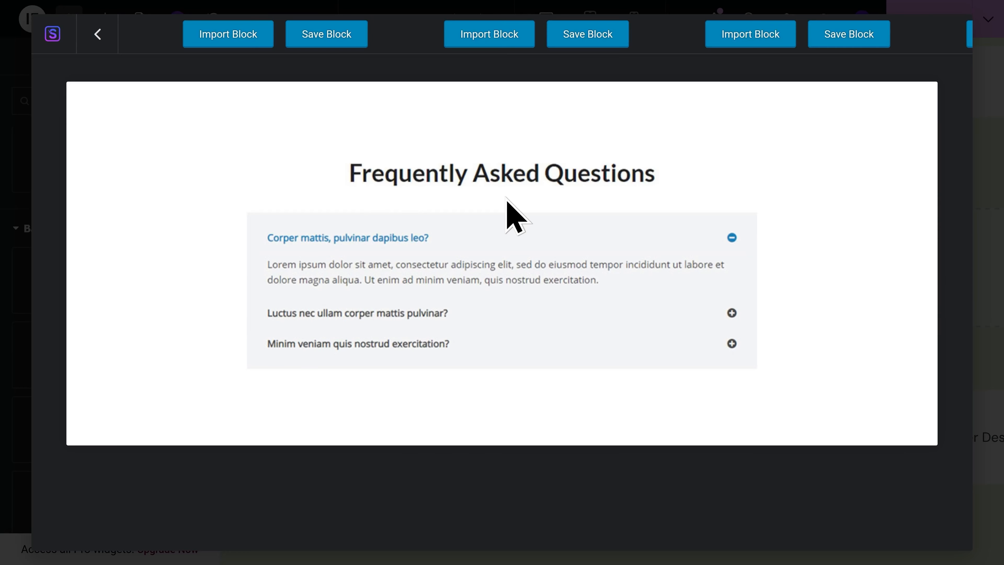
click(494, 47)
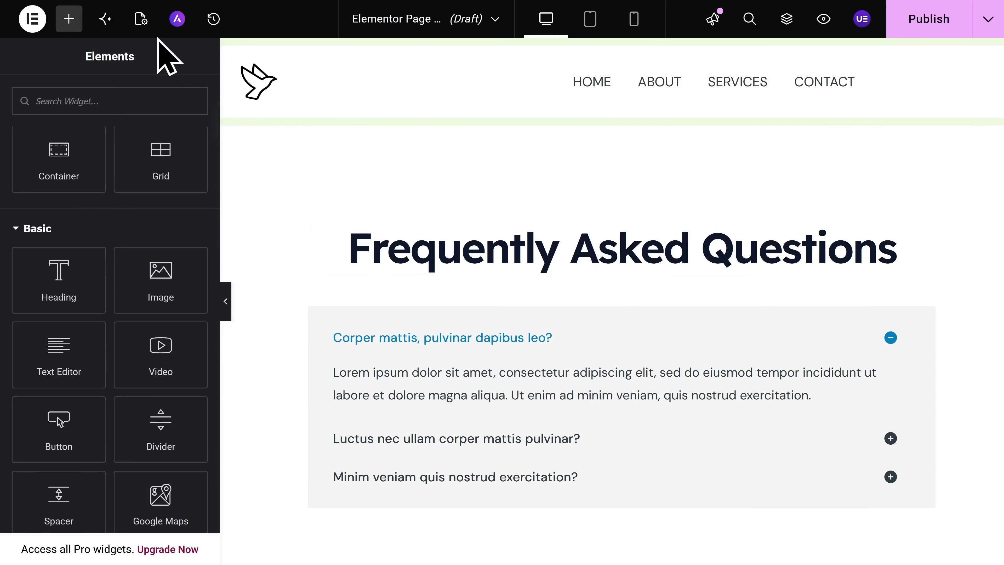
Set the new page's title to FAQ and its status to Published in the page settings
click(141, 20)
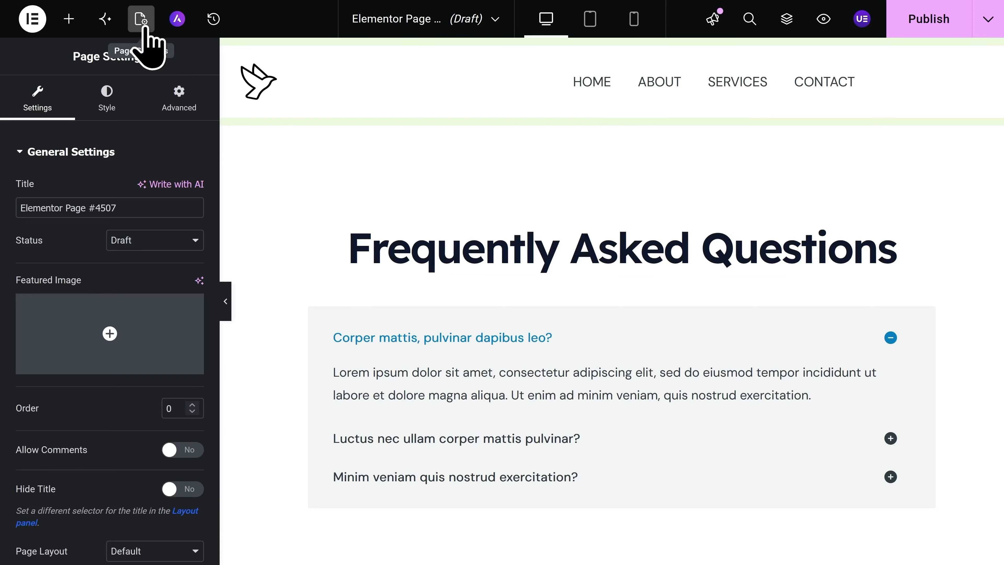
click(130, 205)
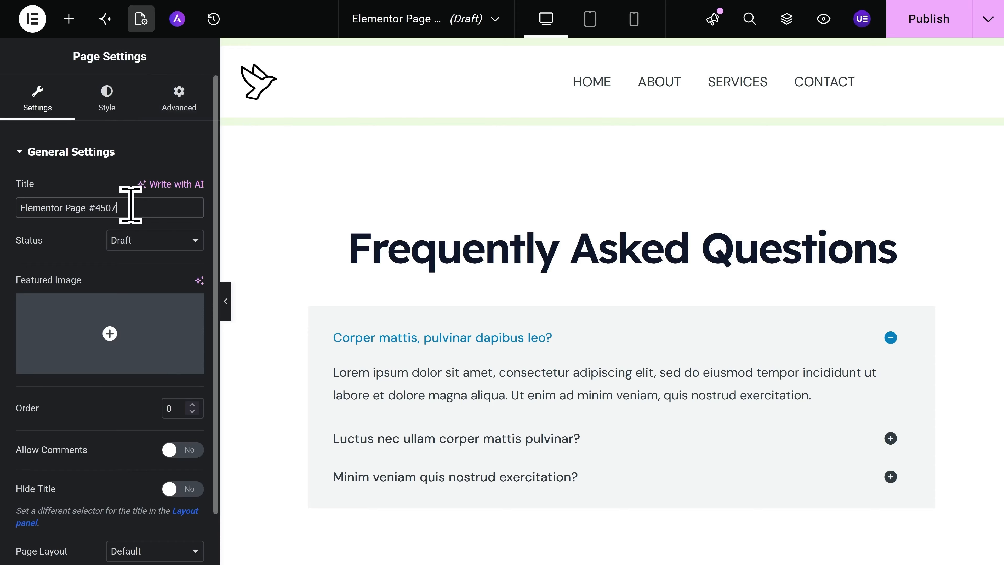
key(ctrl+a)
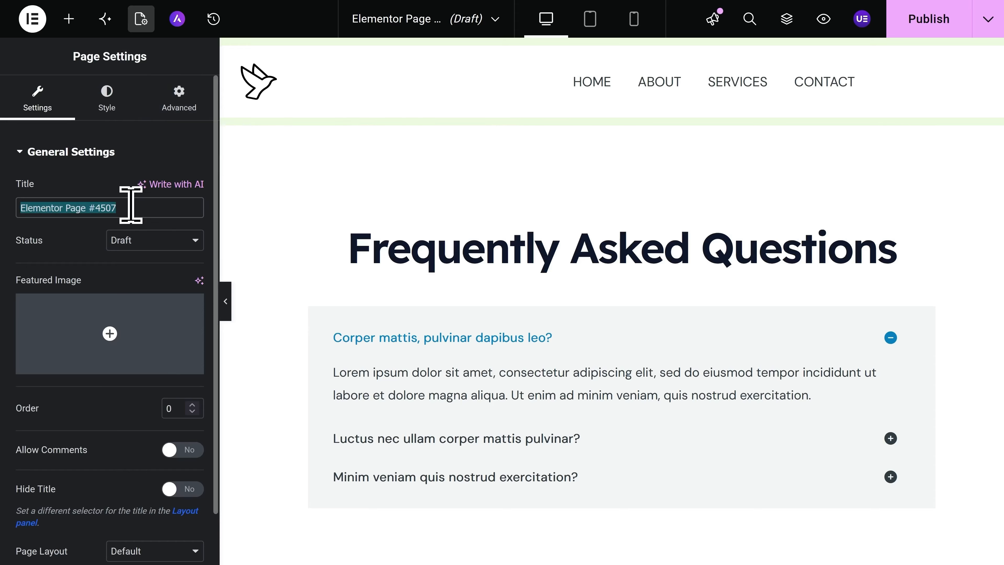
text(FAQ)
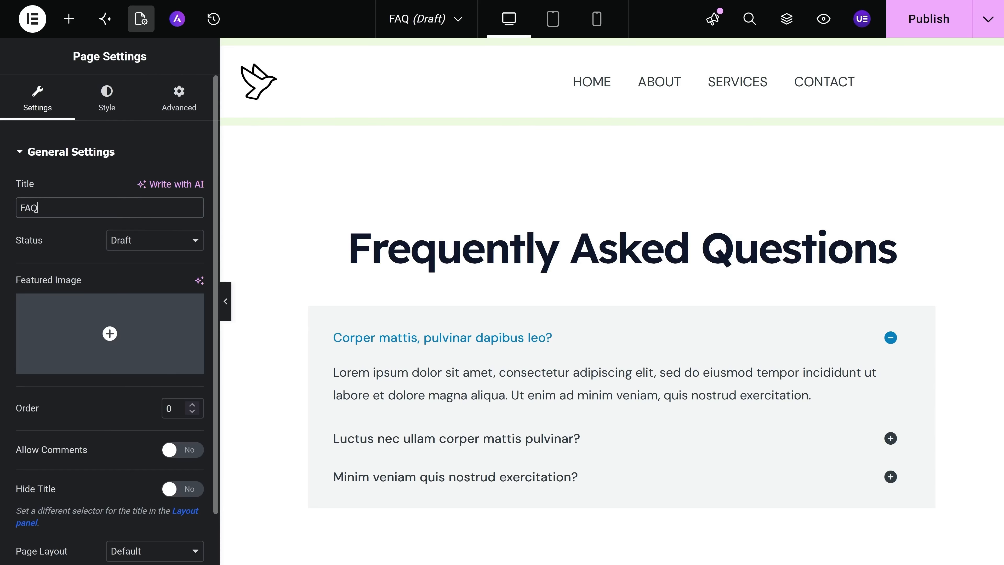
click(138, 250)
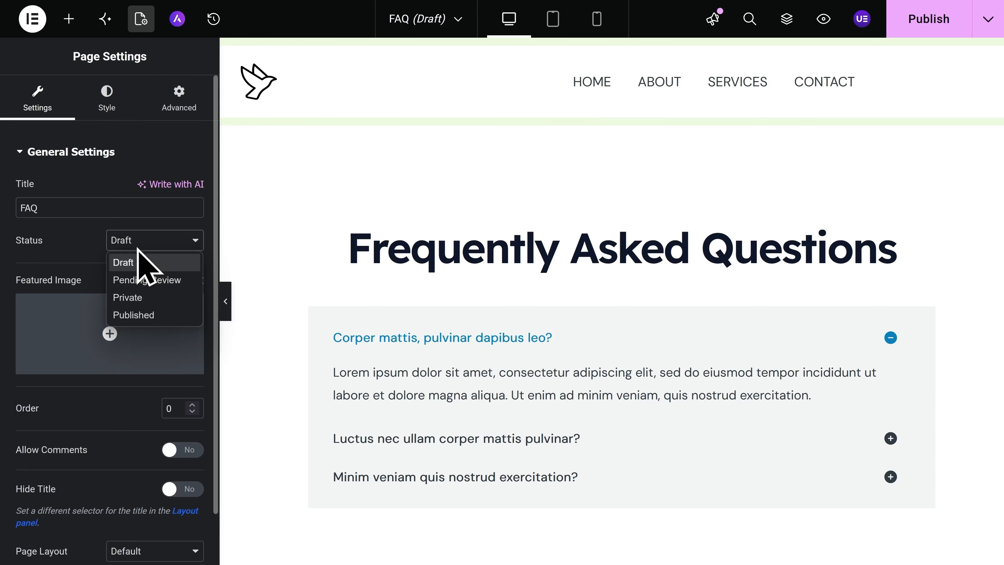
click(158, 315)
scroll(162, 312, down, 2)
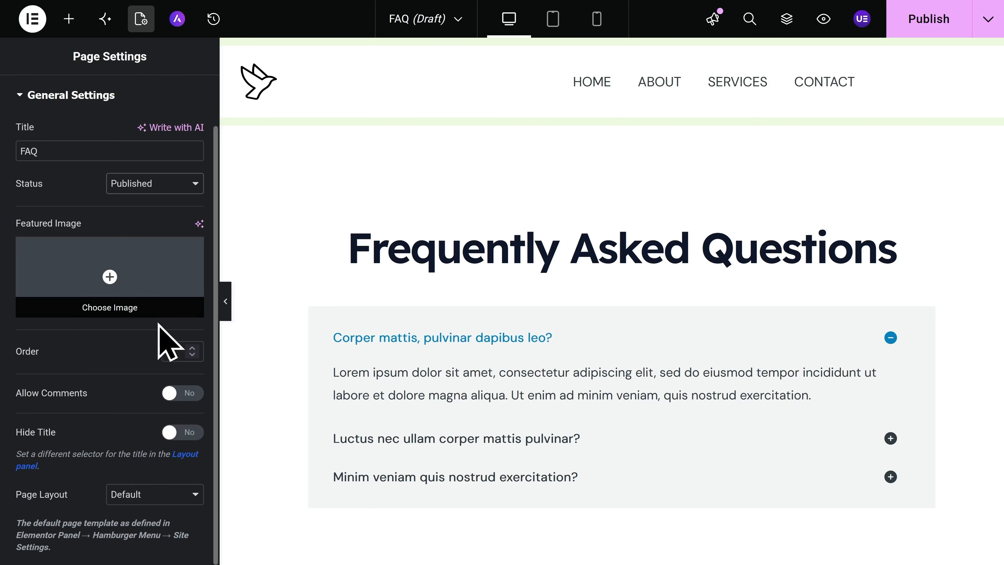
Hide the title on the FAQ page and publish the page
click(174, 432)
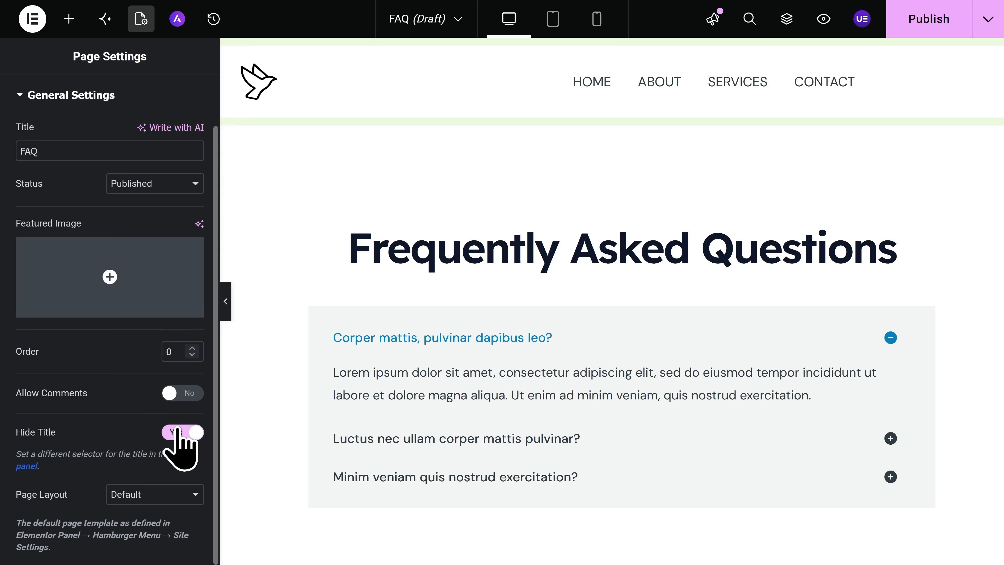
click(929, 27)
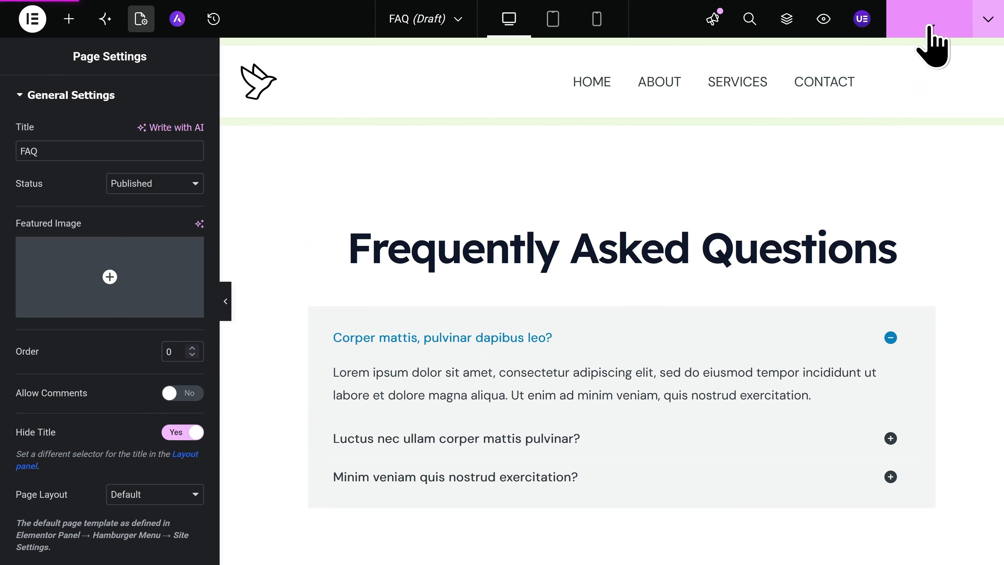
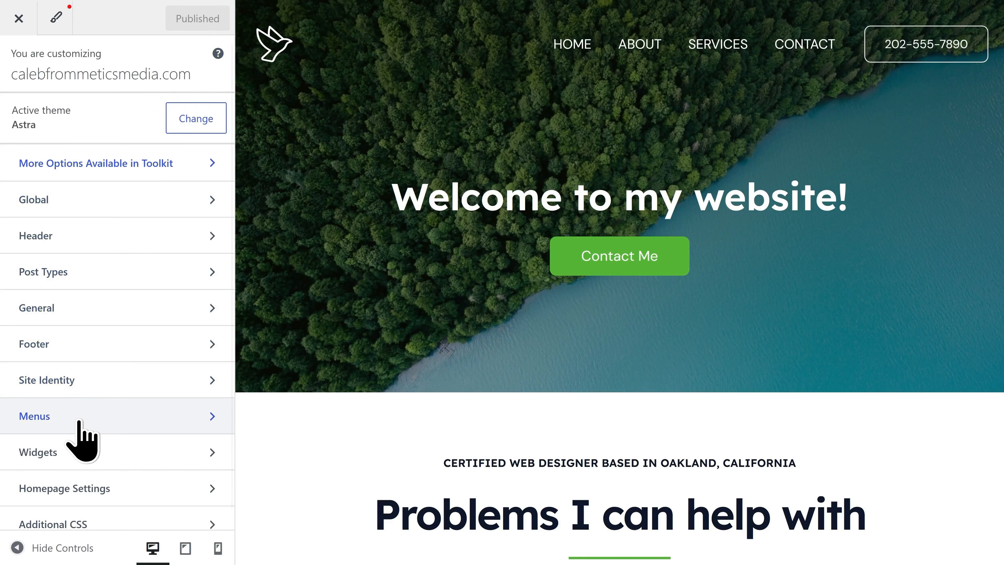
Move the About item below Services in the site's Main Menu
click(79, 422)
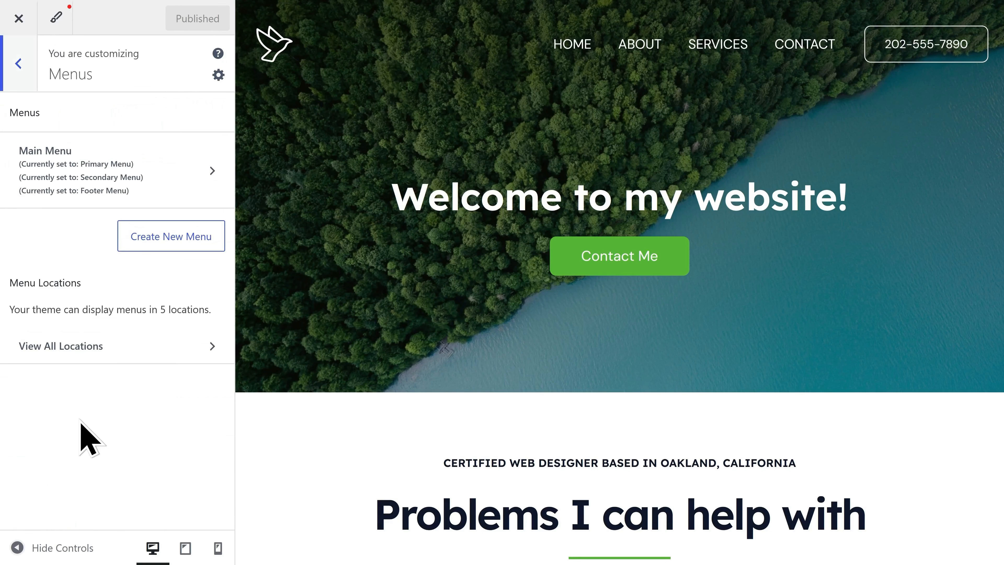
click(142, 178)
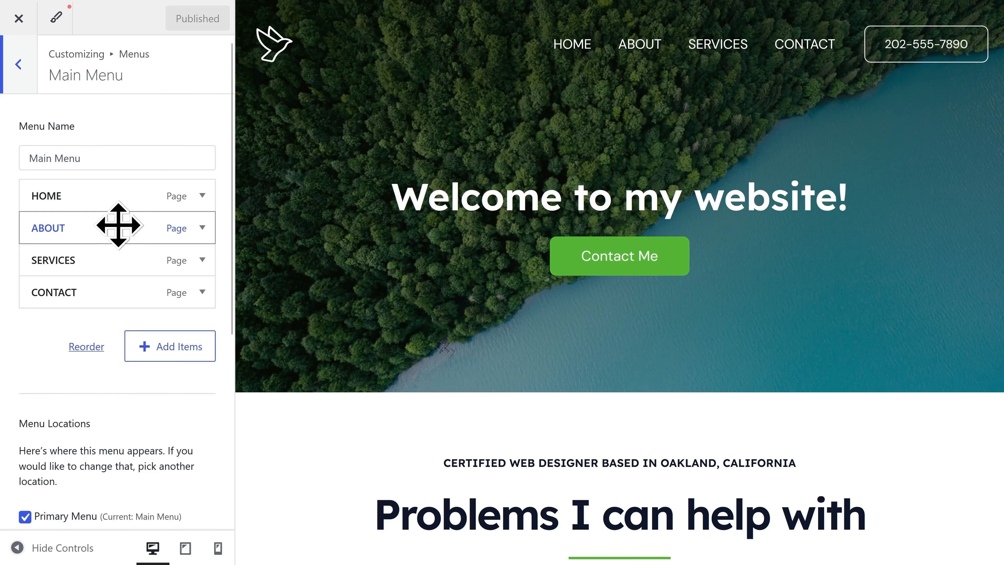
drag(117, 224, 89, 253)
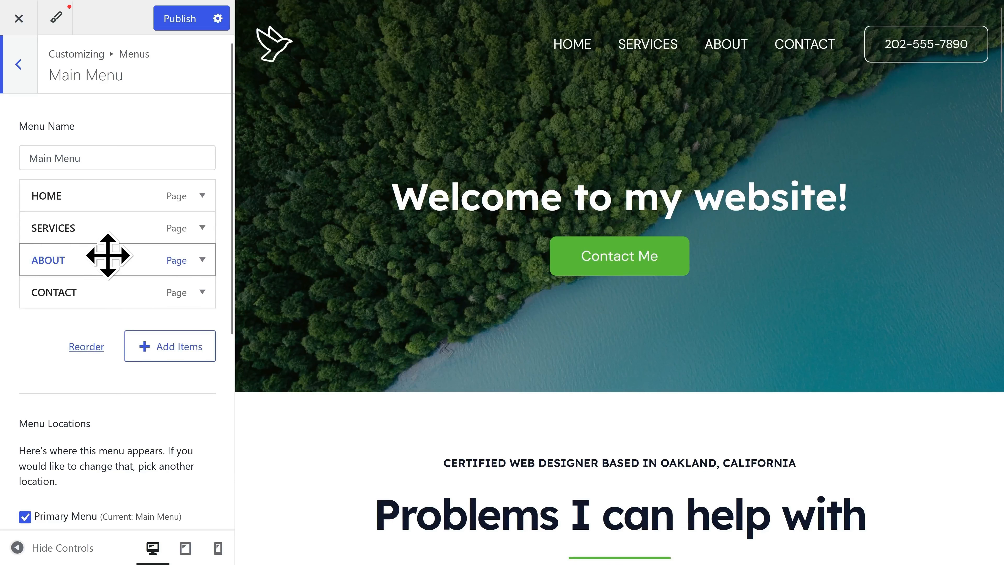
Add the FAQ page to the end of the Main Menu and publish the menu changes
click(178, 348)
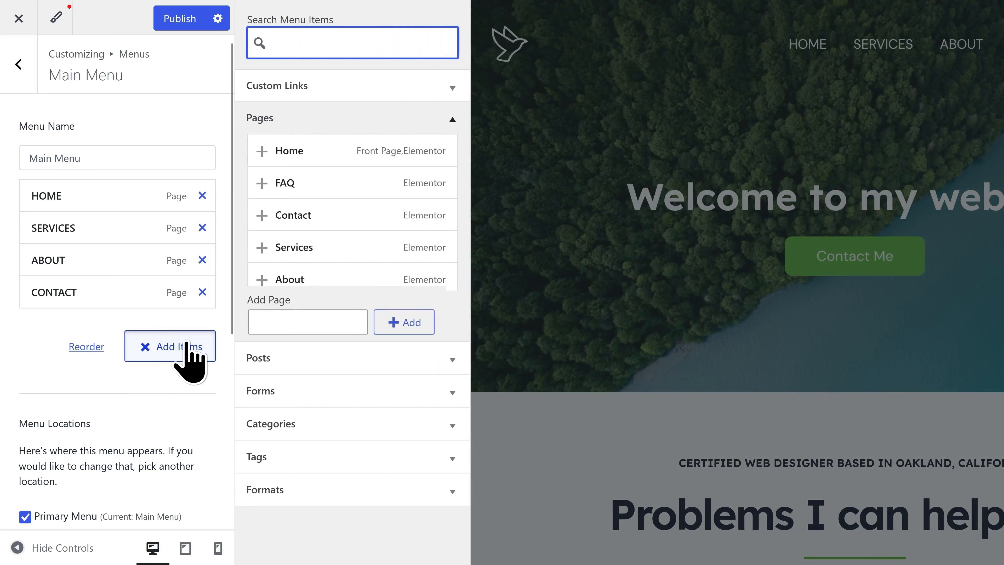
click(293, 186)
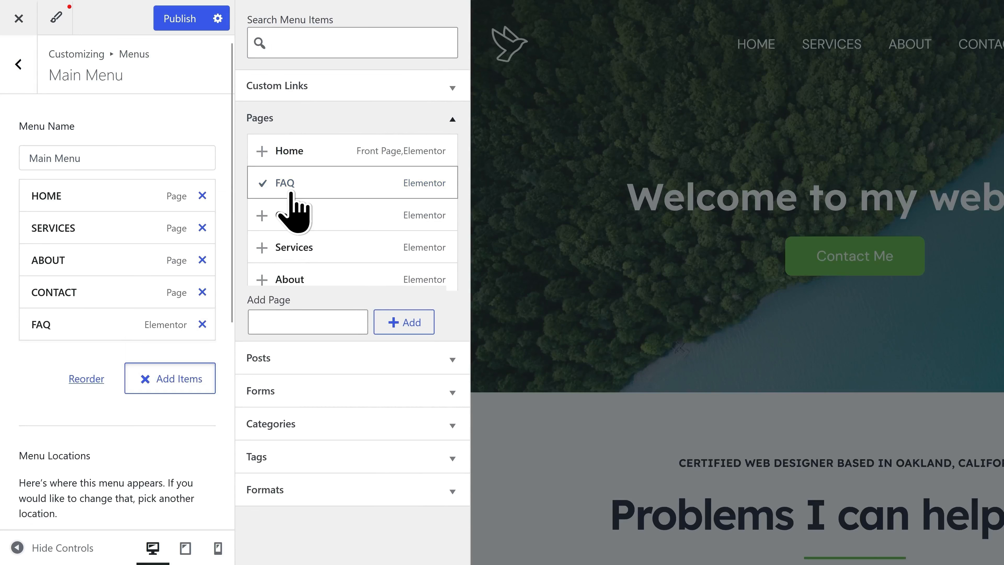
click(560, 253)
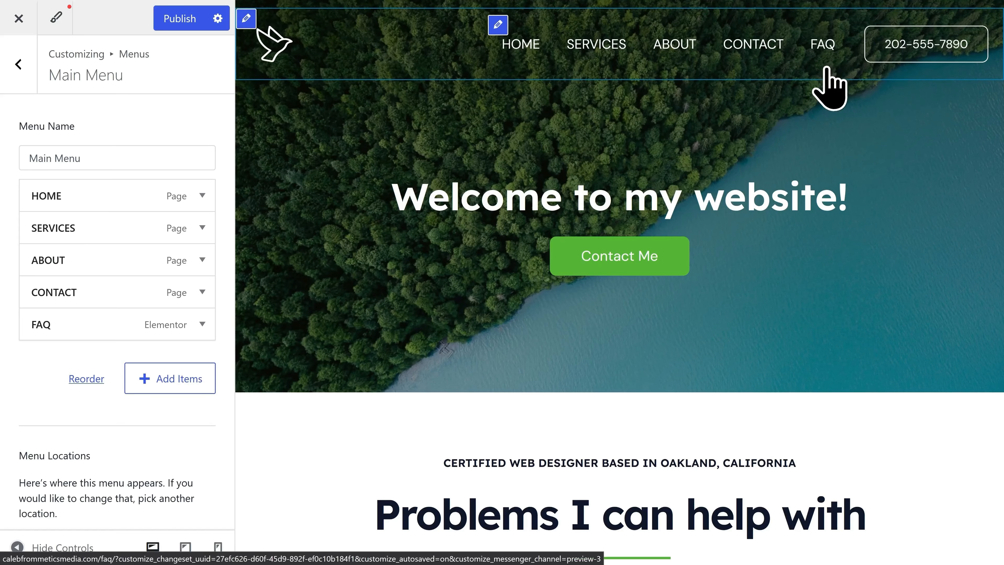
click(184, 26)
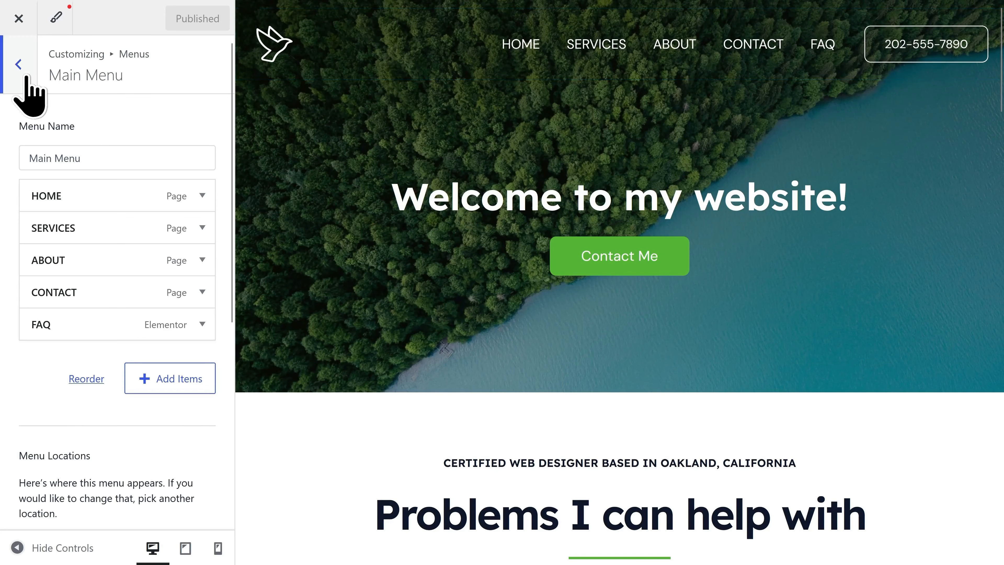
Replace the transparent header's bird logo with an uploaded white Metics Media logo image
click(26, 77)
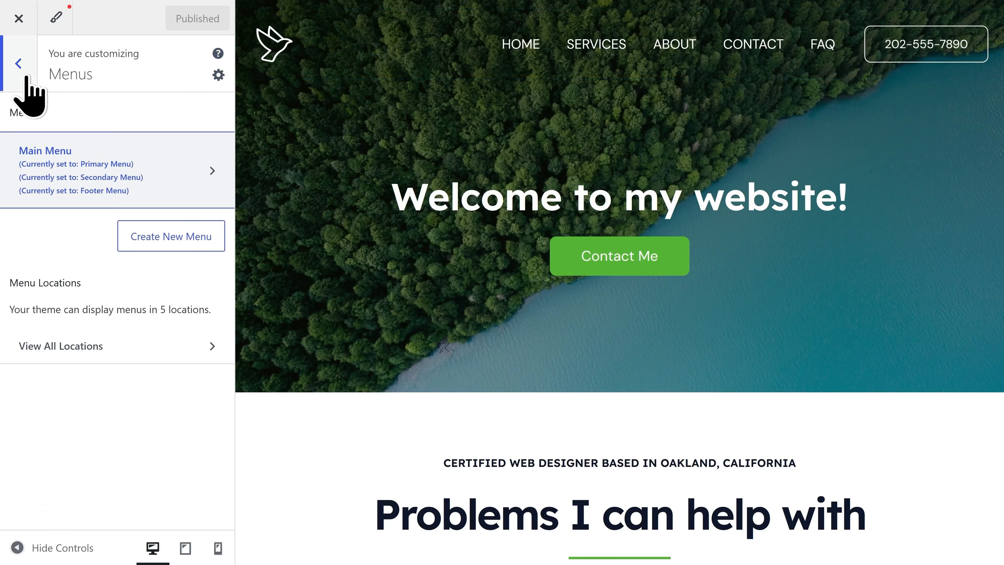
click(26, 76)
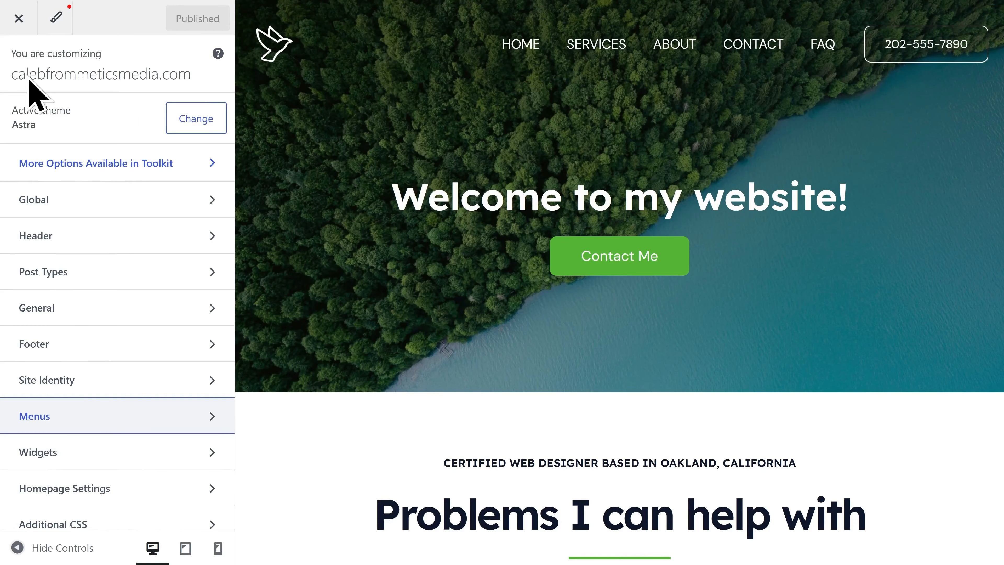
click(65, 237)
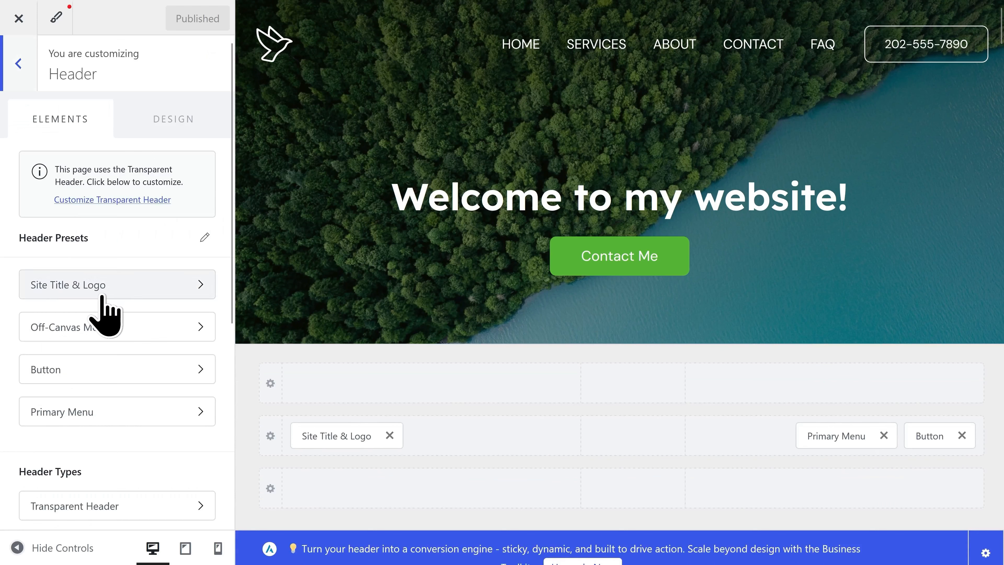
click(121, 293)
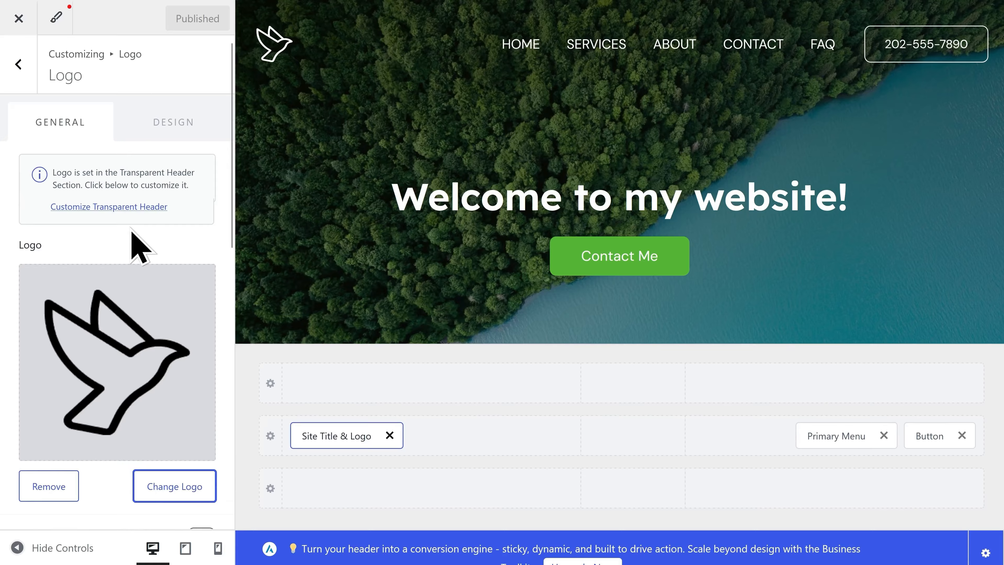
click(125, 207)
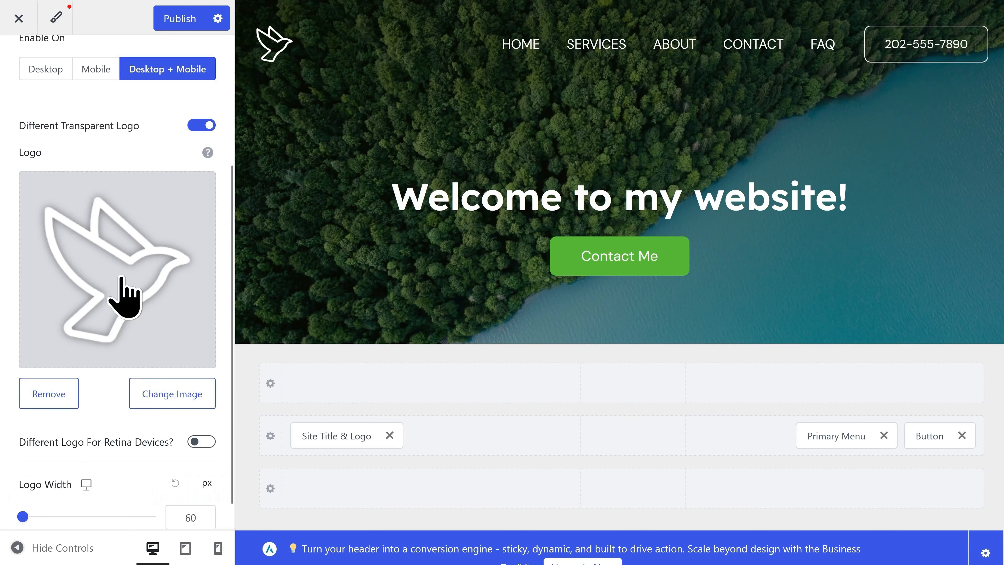
click(172, 395)
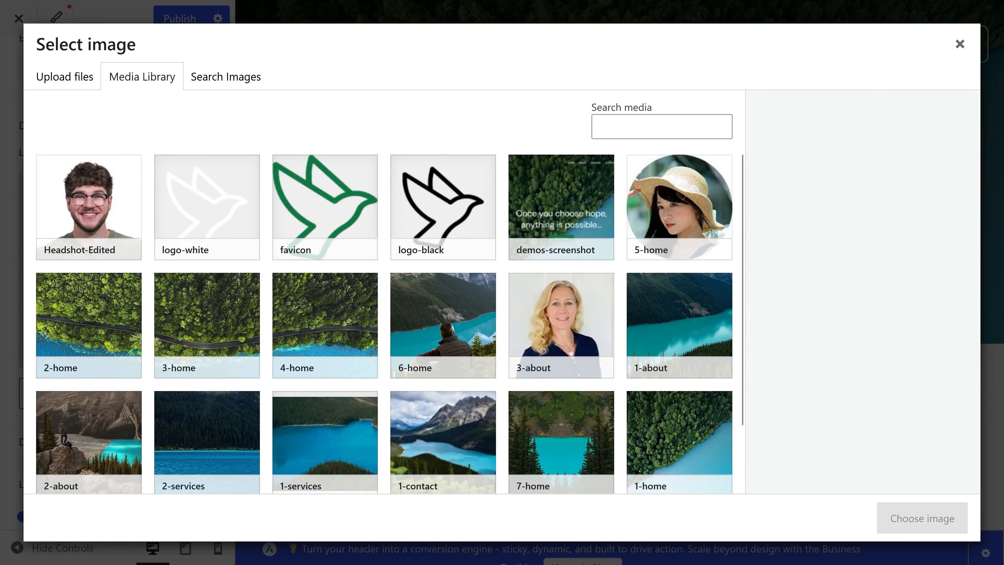
drag(0, 351, 358, 329)
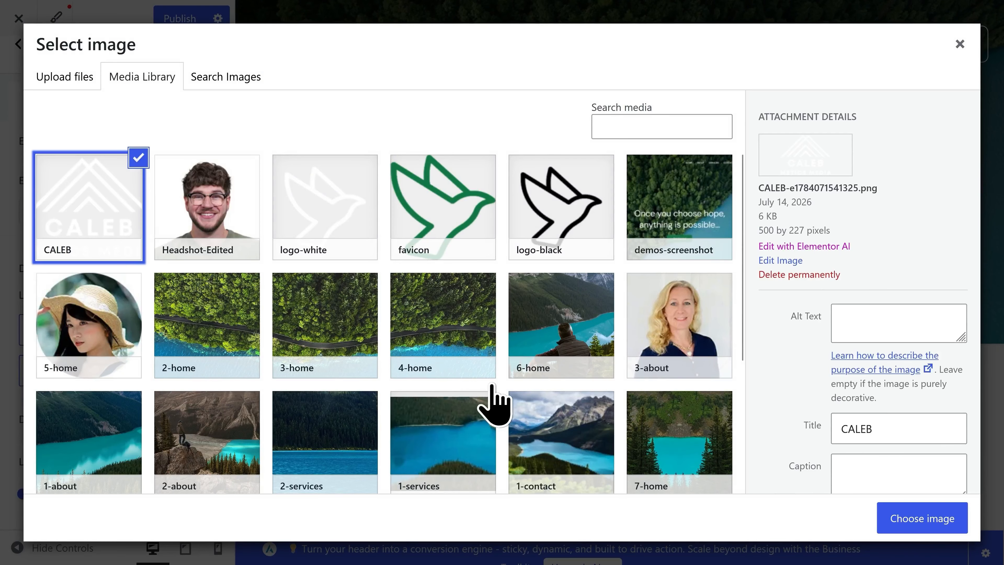
click(924, 519)
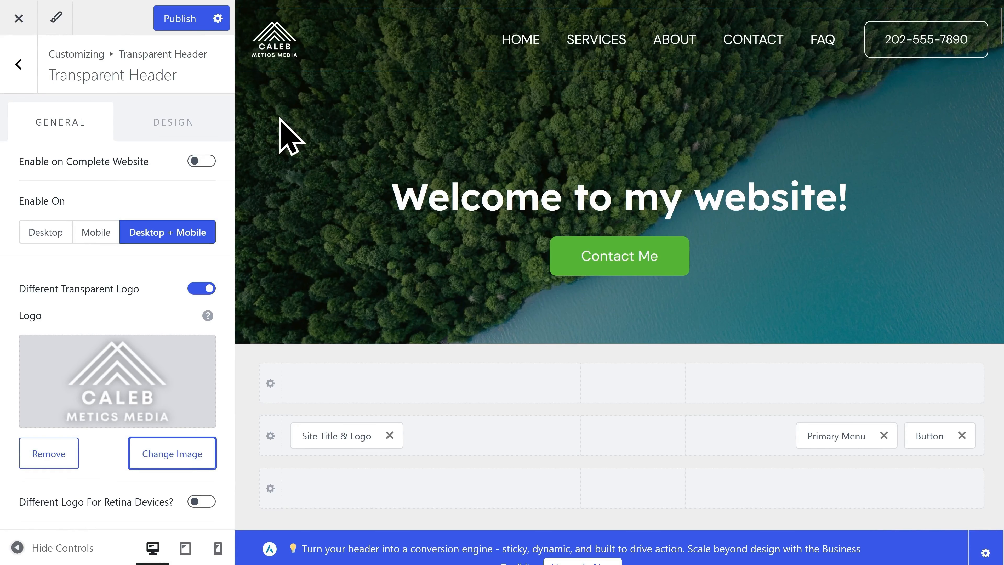
Try the Site Title & Logo element in the middle of the main header row and move it back to its original place
scroll(148, 330, down, 2)
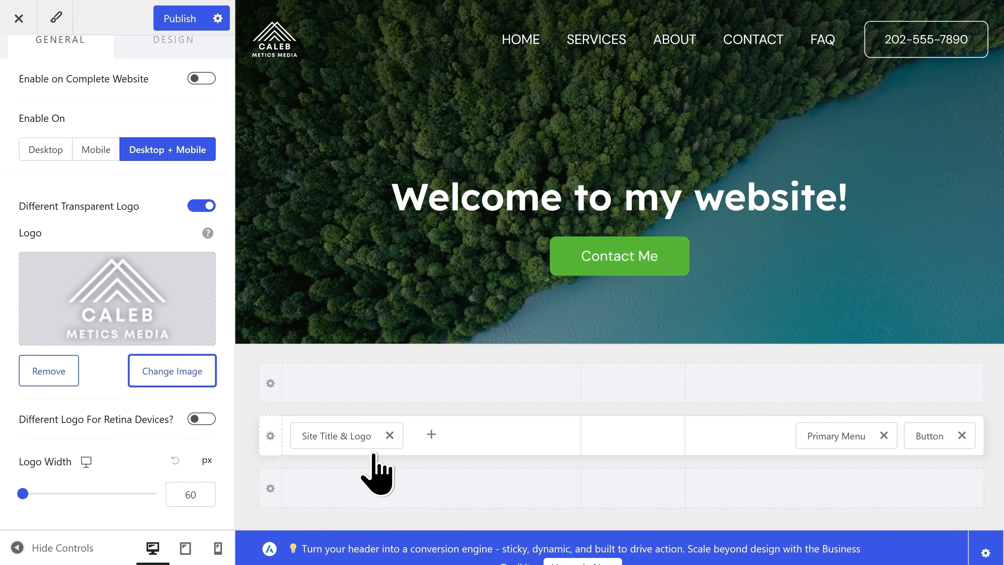
drag(346, 442, 628, 435)
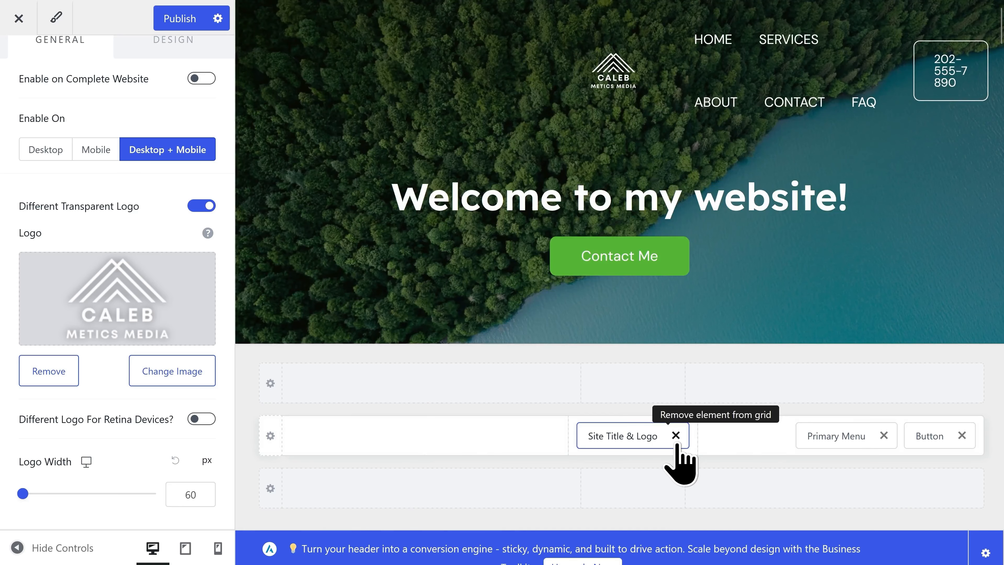
drag(666, 445, 348, 439)
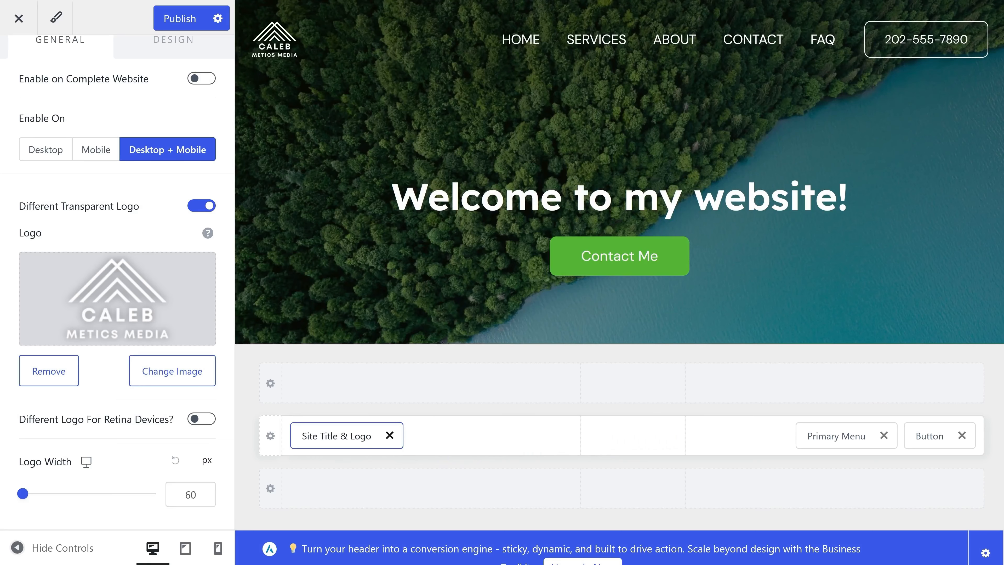
Publish the header changes and return to the main list of customization sections
click(178, 25)
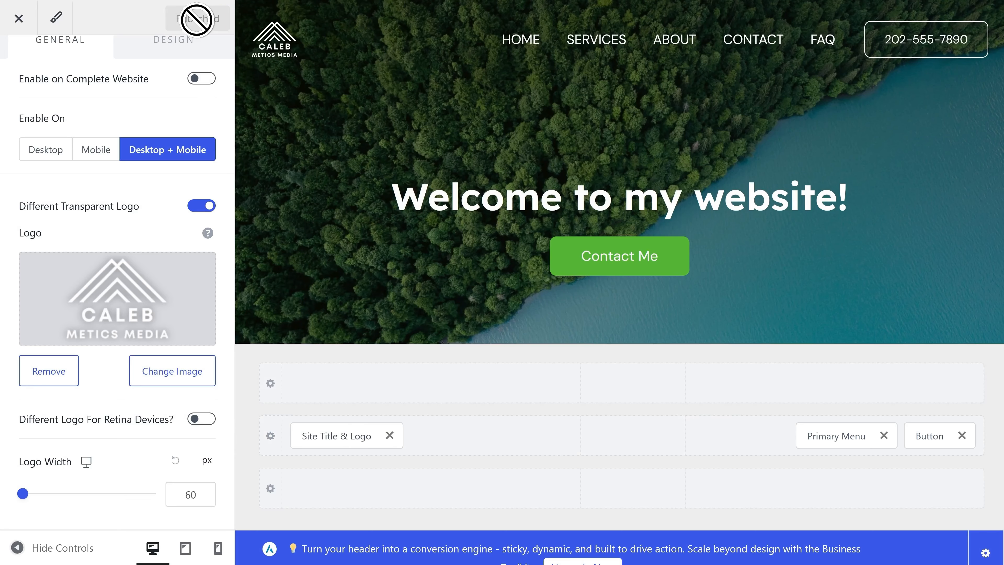
scroll(174, 116, up, 2)
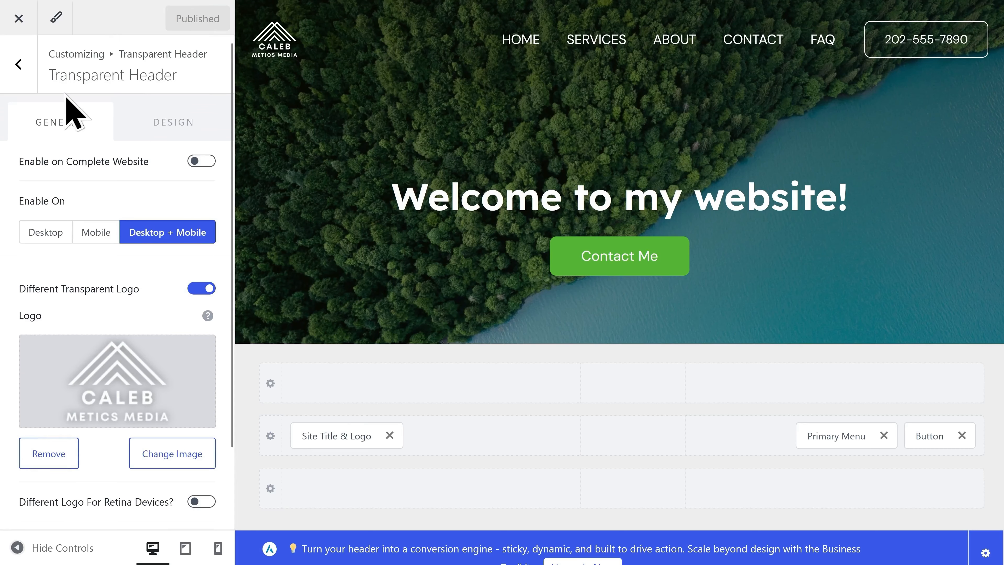
click(18, 81)
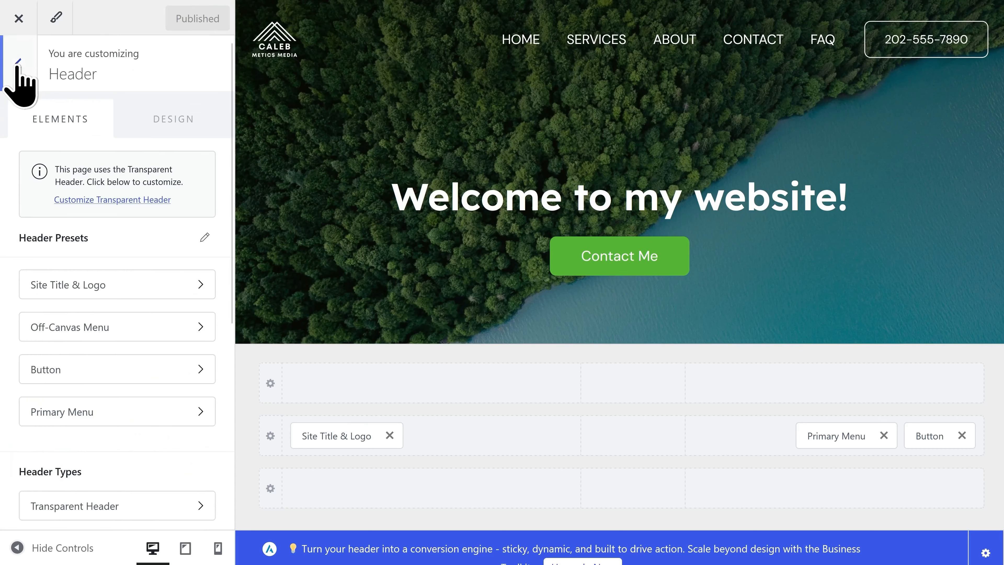
click(18, 66)
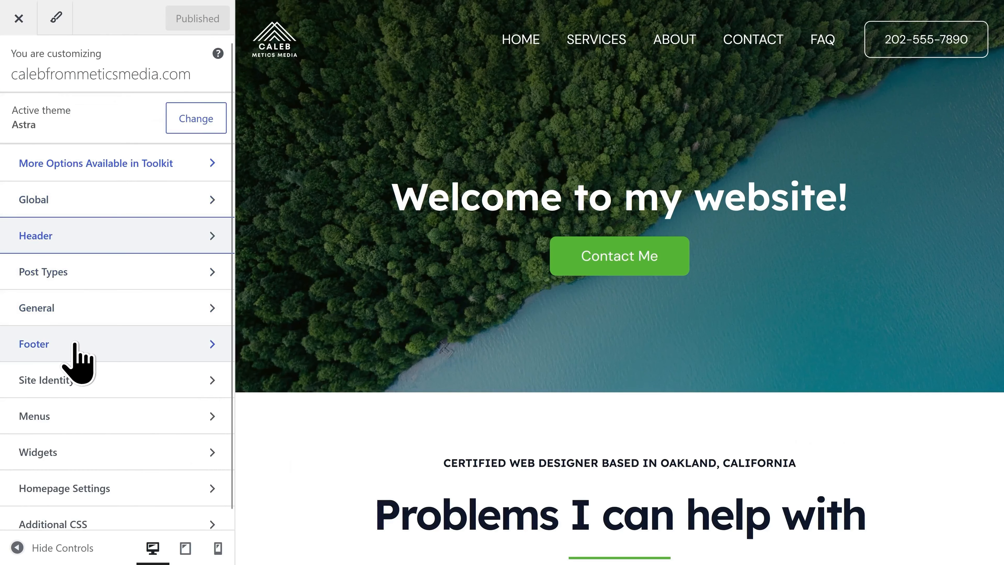
Insert an uploaded black Metics Media logo into the footer's HTML 1 element and delete the bird logo there
click(78, 363)
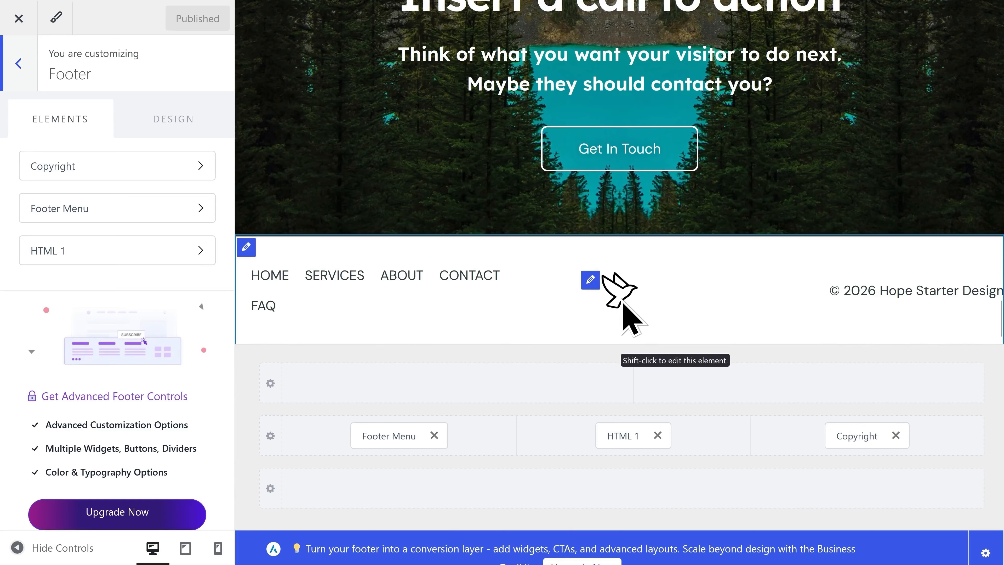
click(590, 280)
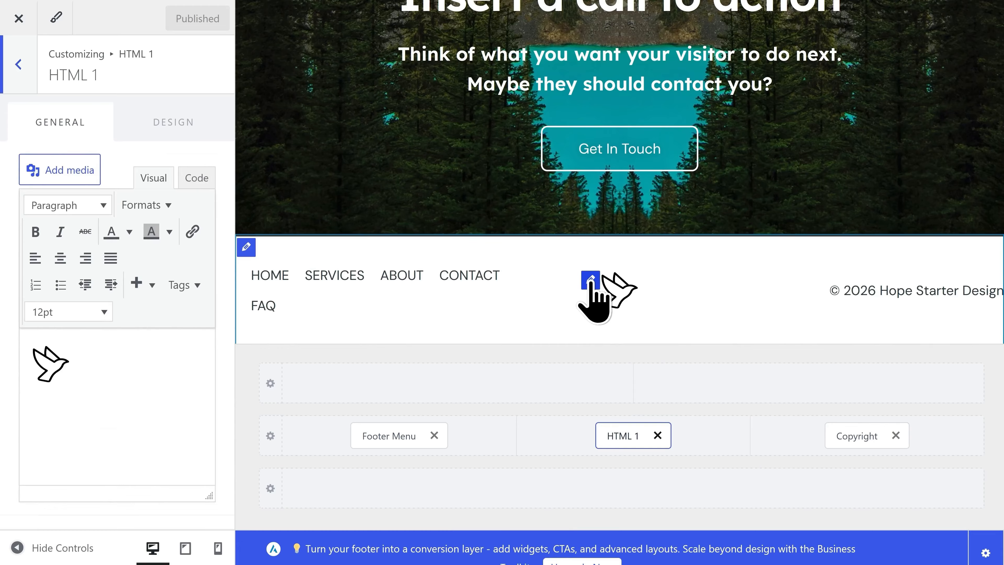
click(69, 179)
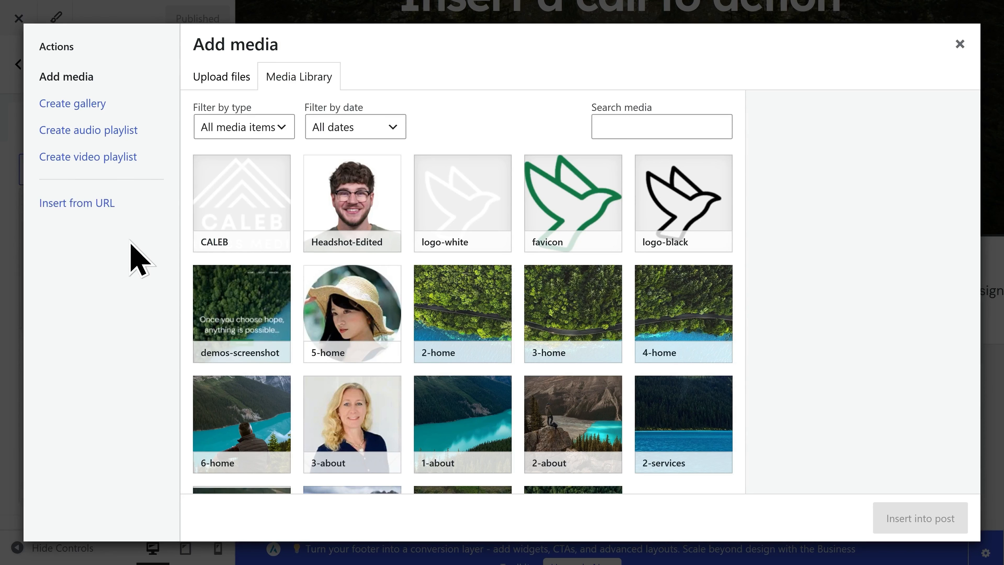
drag(2, 395, 366, 337)
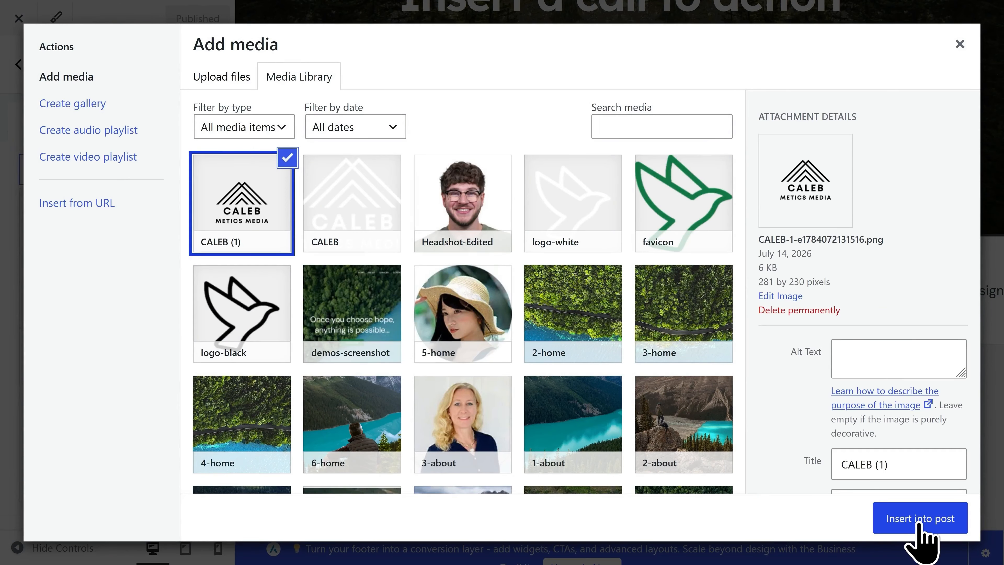
click(919, 519)
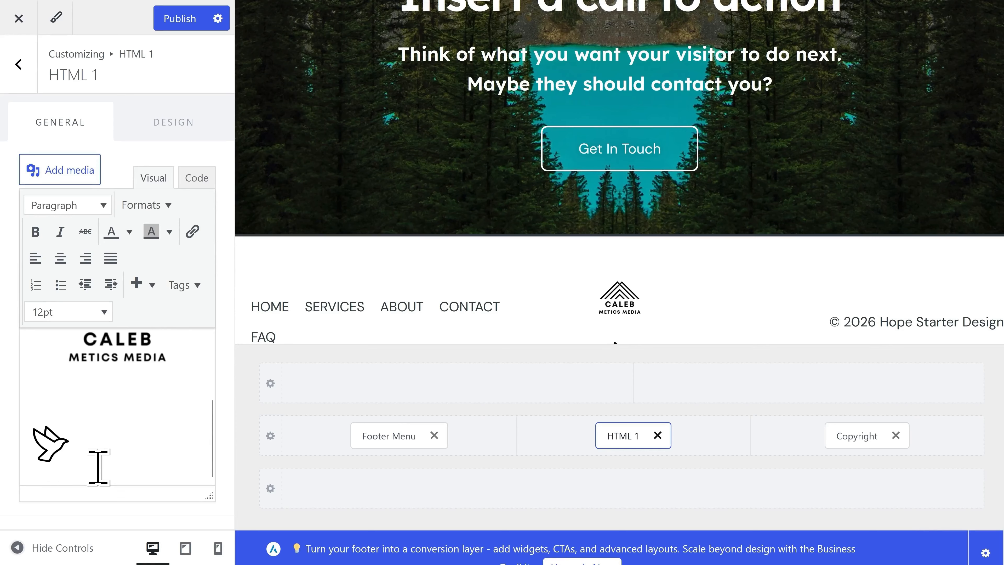
key(BackSpace)
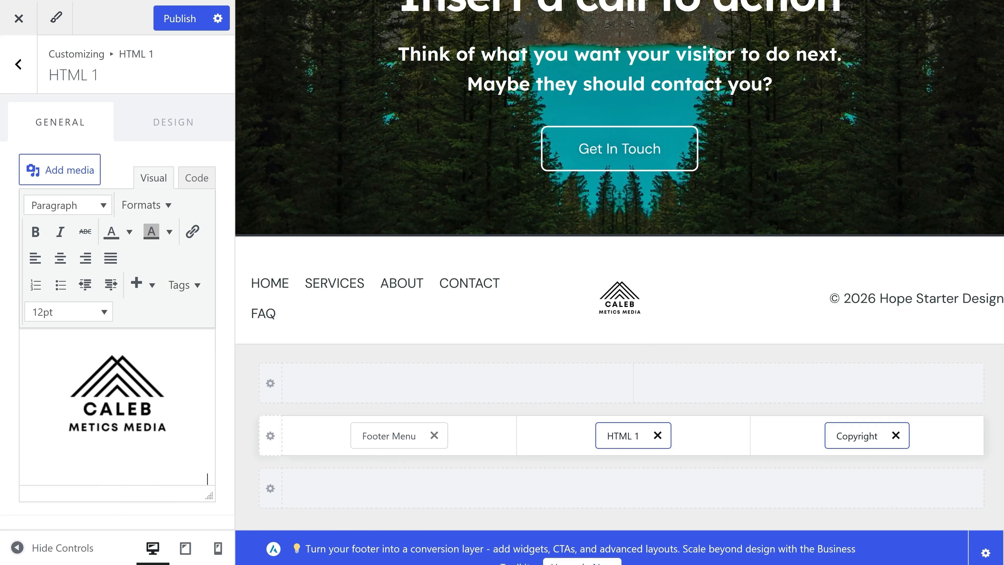
Replace "Hope Starter Design" in the footer copyright with "Metics Media", then publish and exit the customizer
click(857, 435)
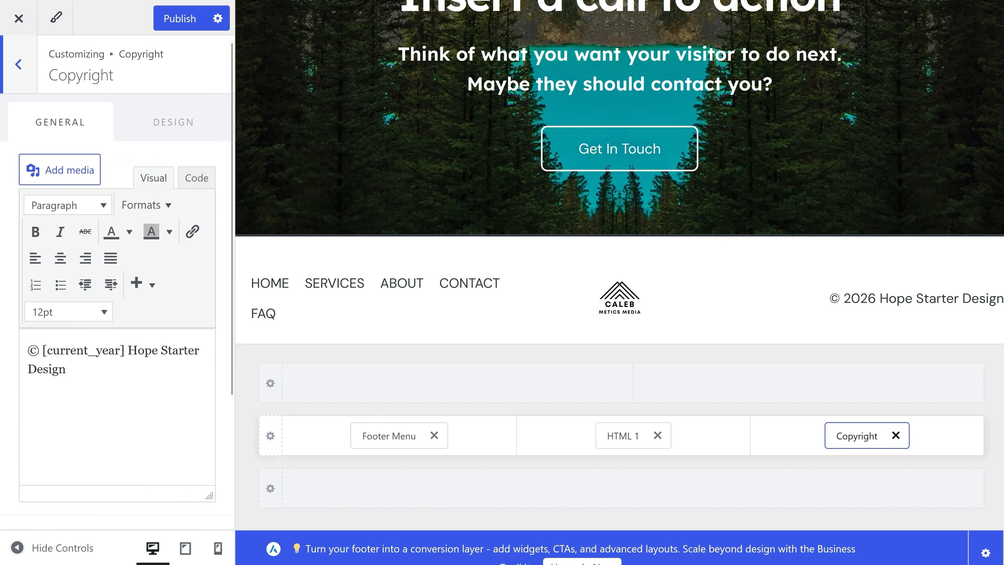
shift+click(128, 354)
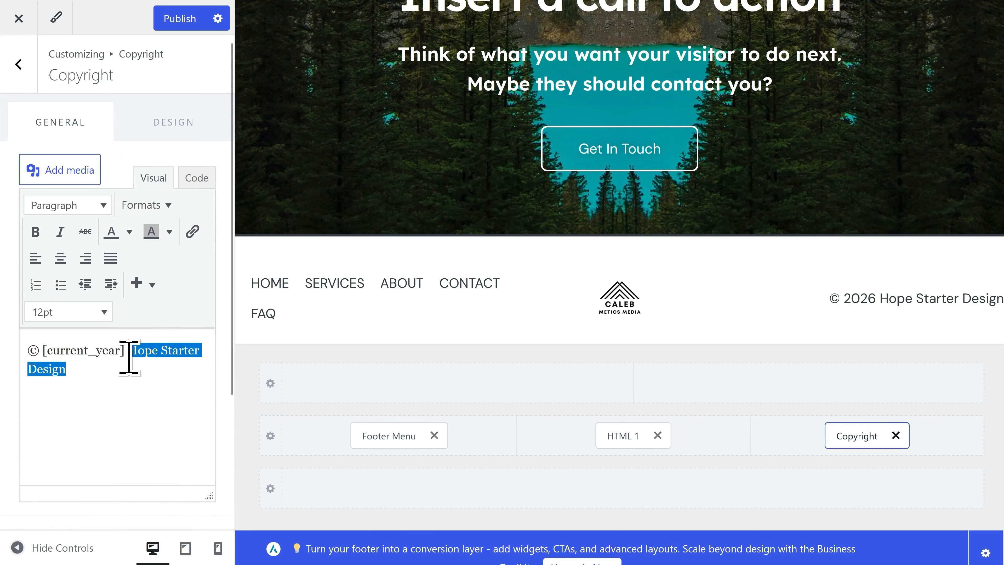
text(Metics Media)
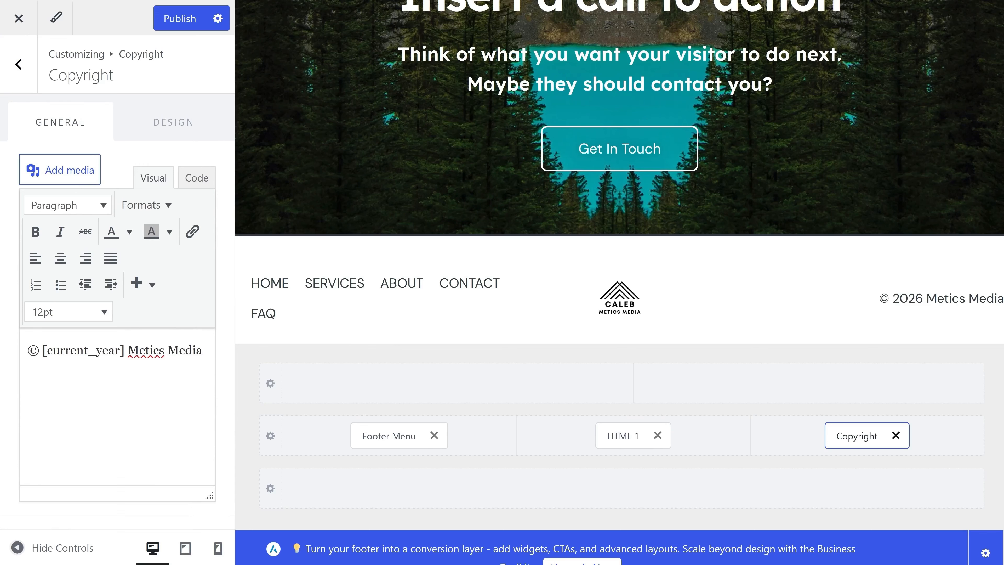
click(179, 23)
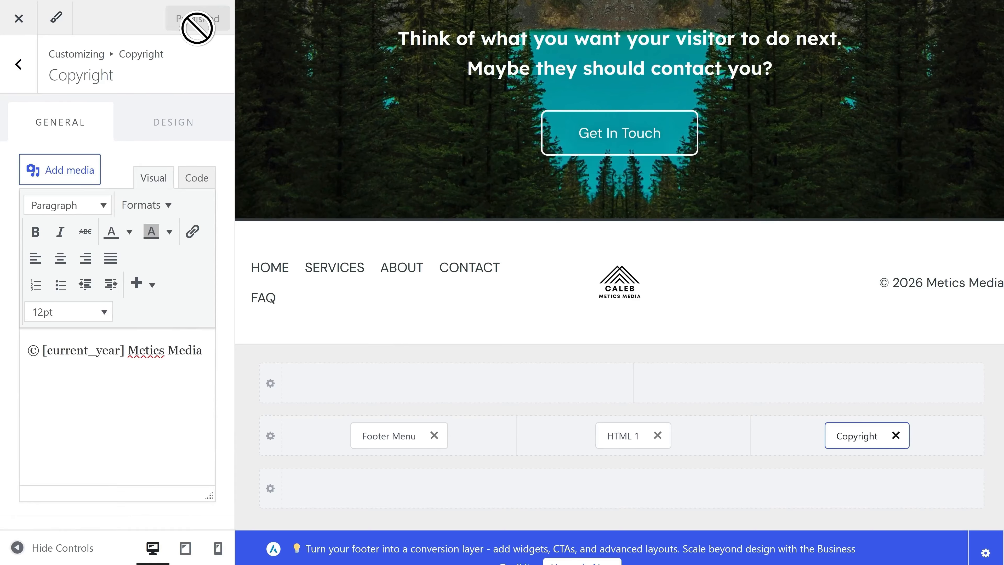
click(19, 19)
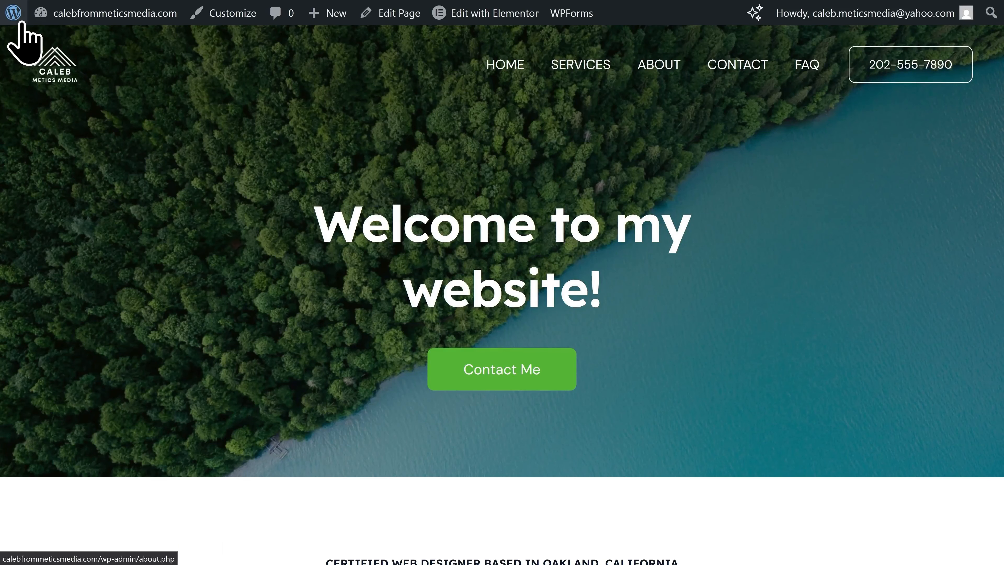